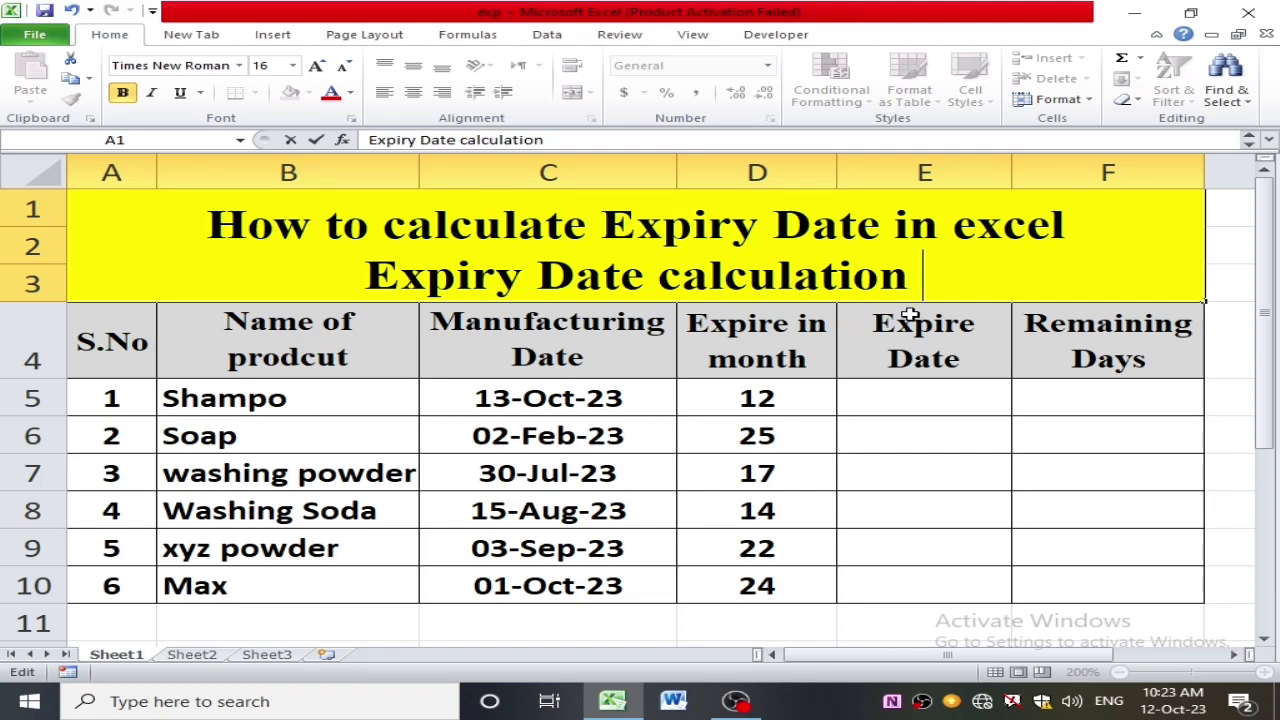
Finish the A1 title so it reads 'Expiry Date calculation formula'
{"action": "type", "text": "form"}
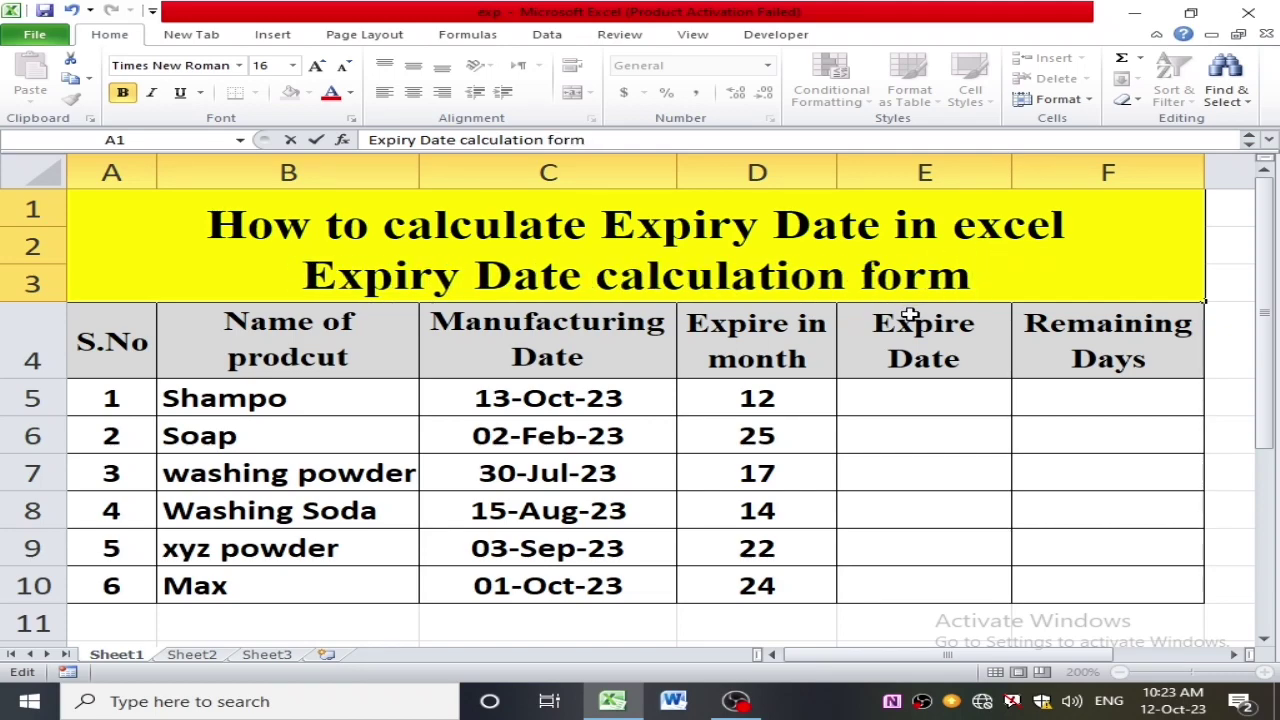
{"action": "type", "text": "ula"}
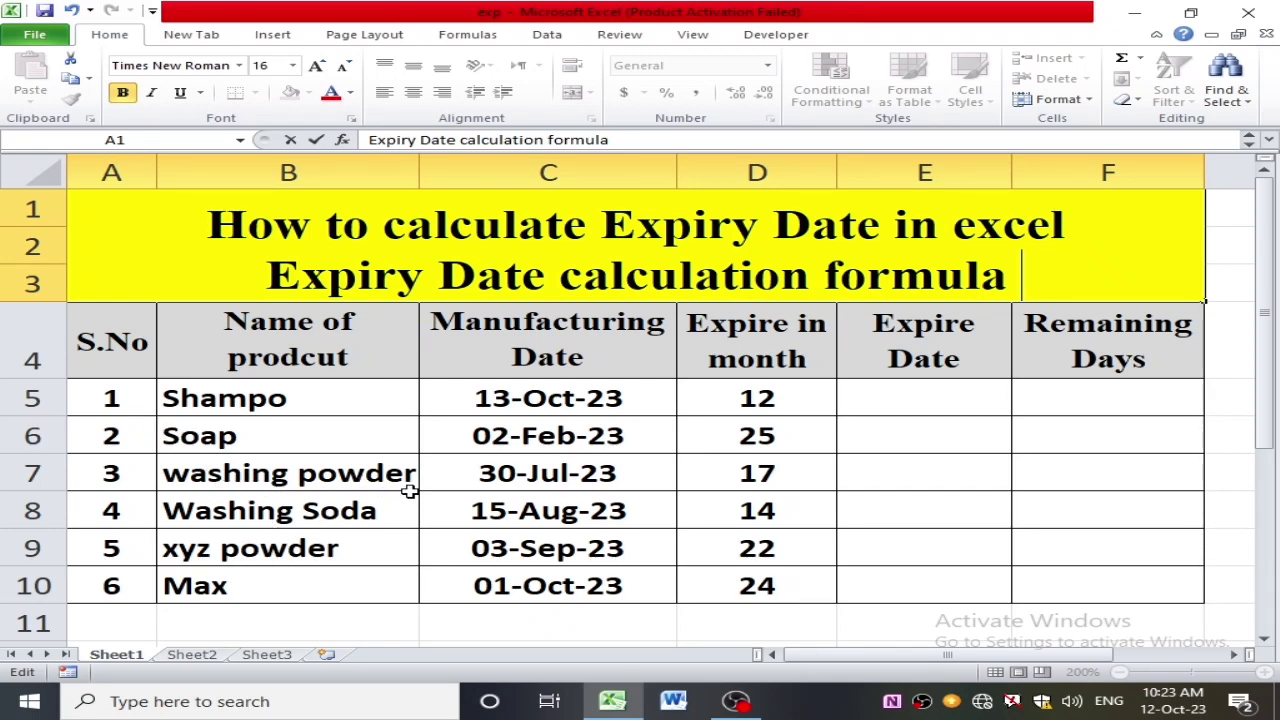
Browse the blank Sheet2 and Sheet3, return to Sheet1, then select column B and row 5
{"action": "left_click", "coordinate": [191, 656]}
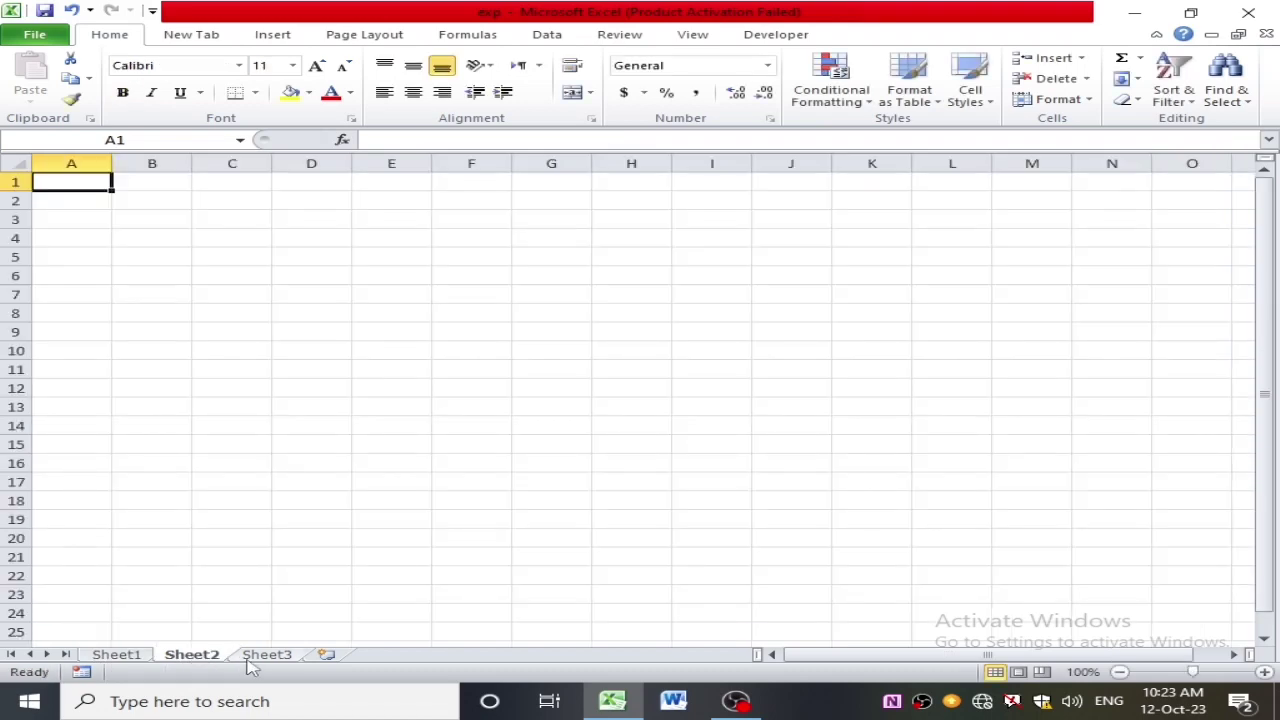
{"action": "left_click", "coordinate": [264, 657]}
{"action": "left_click", "coordinate": [192, 656]}
{"action": "left_click", "coordinate": [118, 656]}
{"action": "left_click", "coordinate": [185, 658]}
{"action": "left_click", "coordinate": [262, 656]}
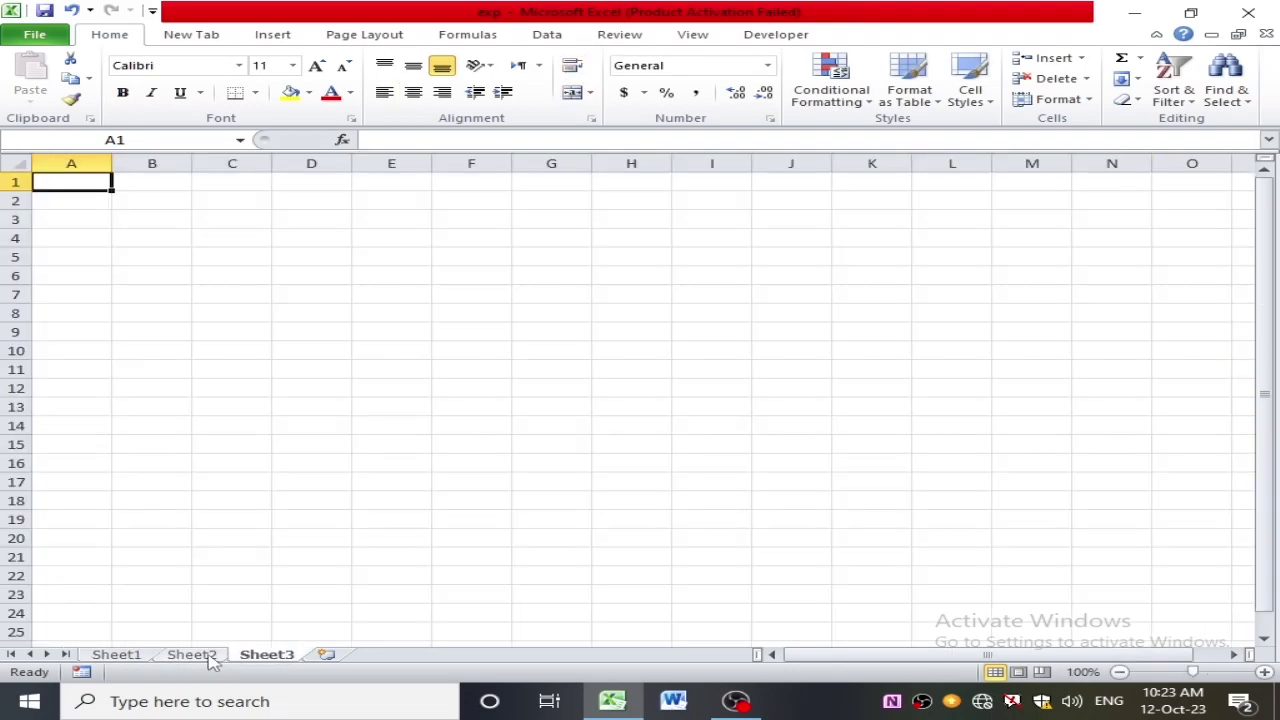
{"action": "left_click", "coordinate": [205, 657]}
{"action": "left_click", "coordinate": [140, 656]}
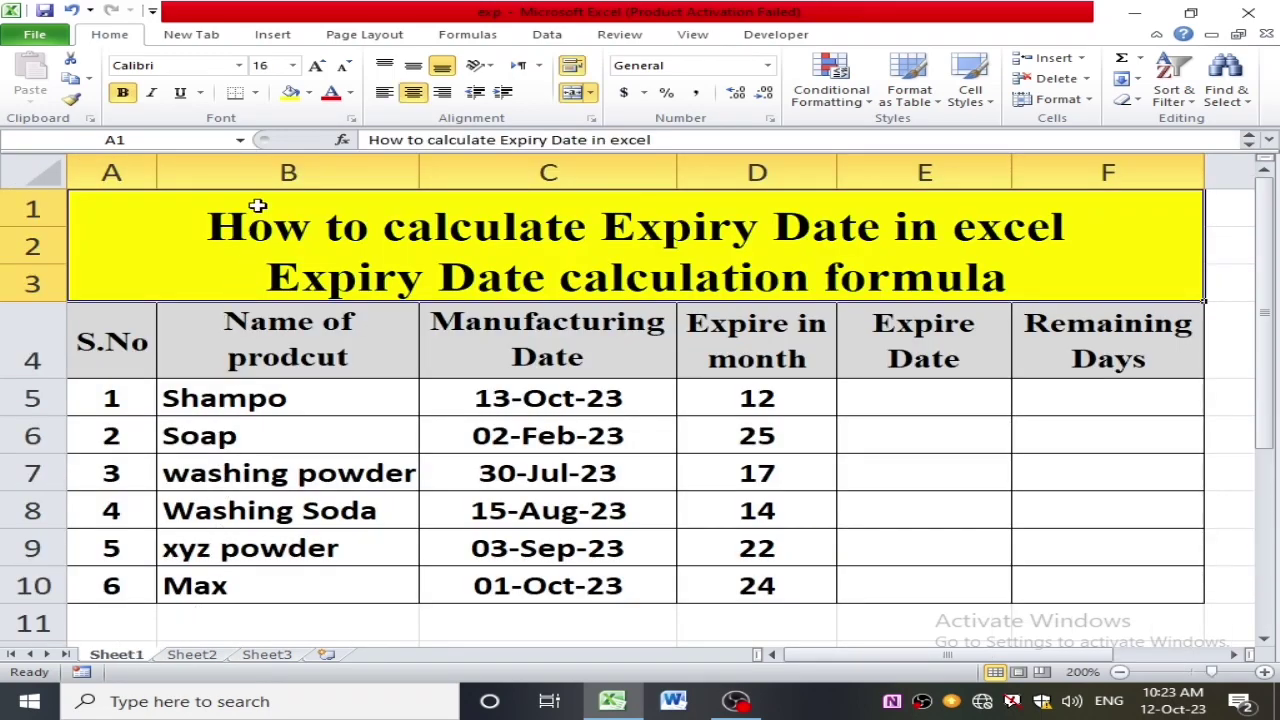
{"action": "left_click", "coordinate": [265, 171]}
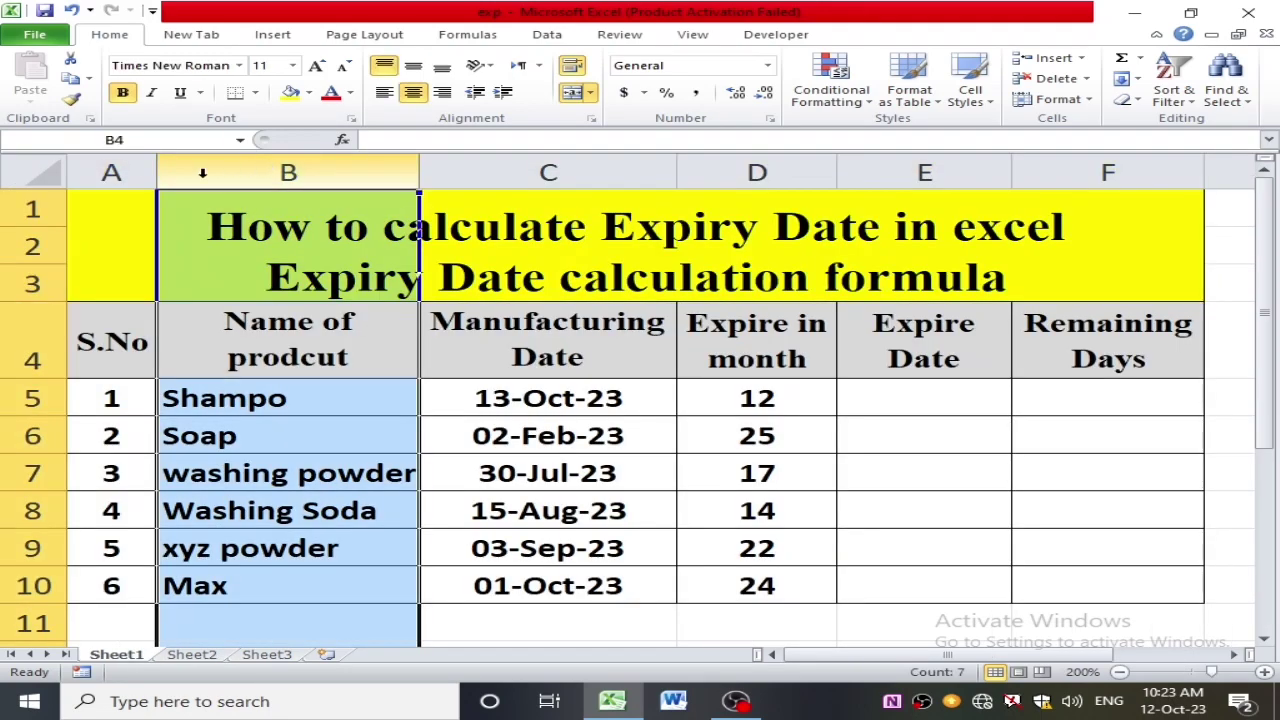
{"action": "left_click", "coordinate": [30, 397]}
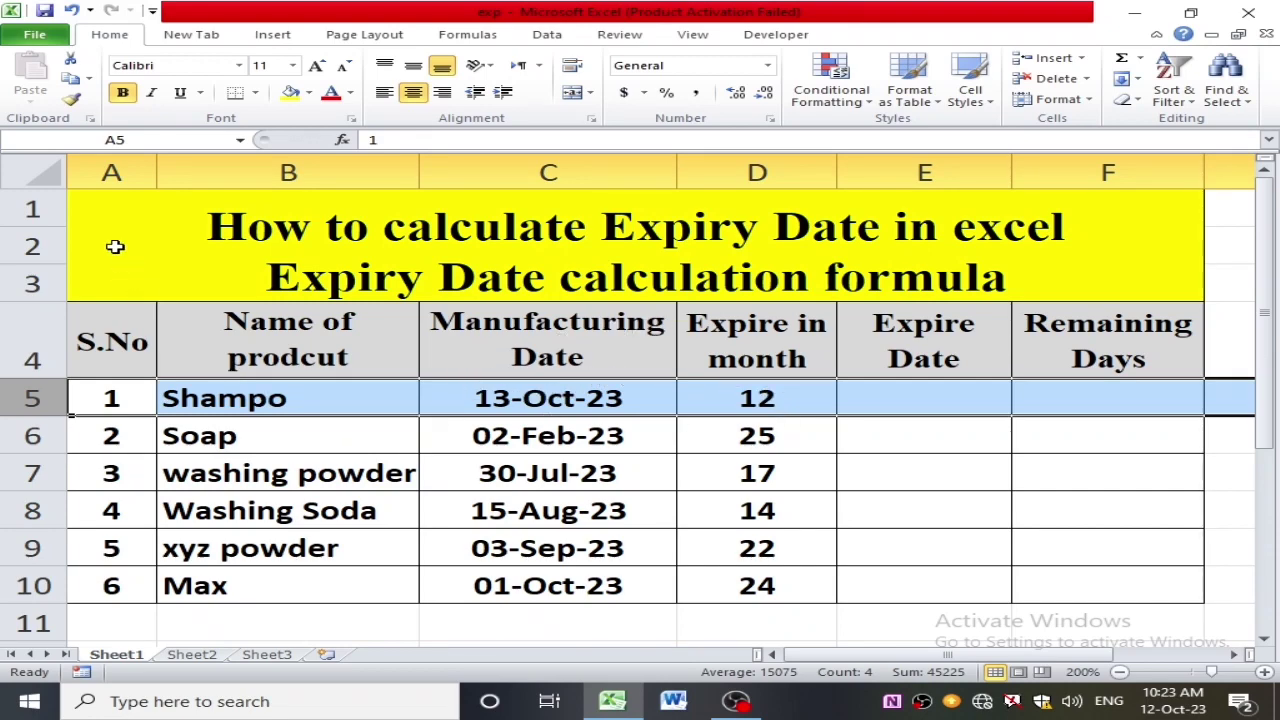
{"action": "left_click_drag", "start_coordinate": [115, 246], "coordinate": [320, 585]}
{"action": "left_click", "coordinate": [806, 591]}
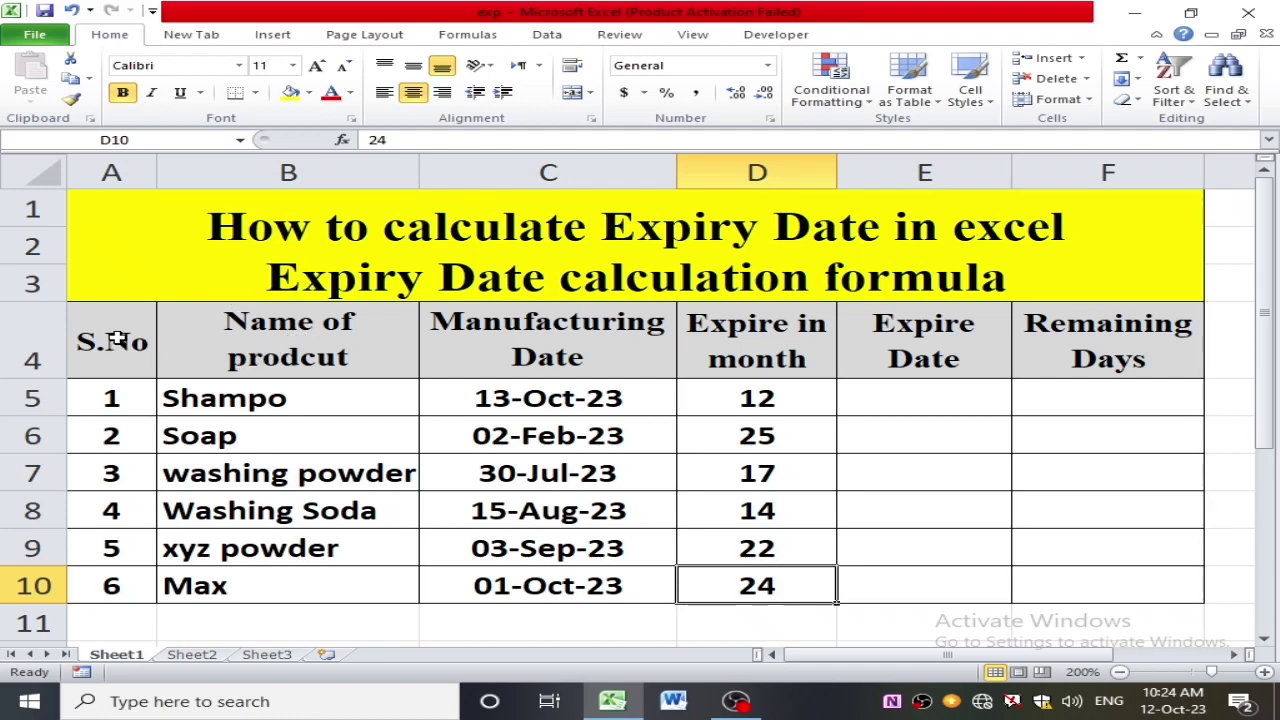
{"action": "left_click_drag", "start_coordinate": [115, 345], "coordinate": [55, 590]}
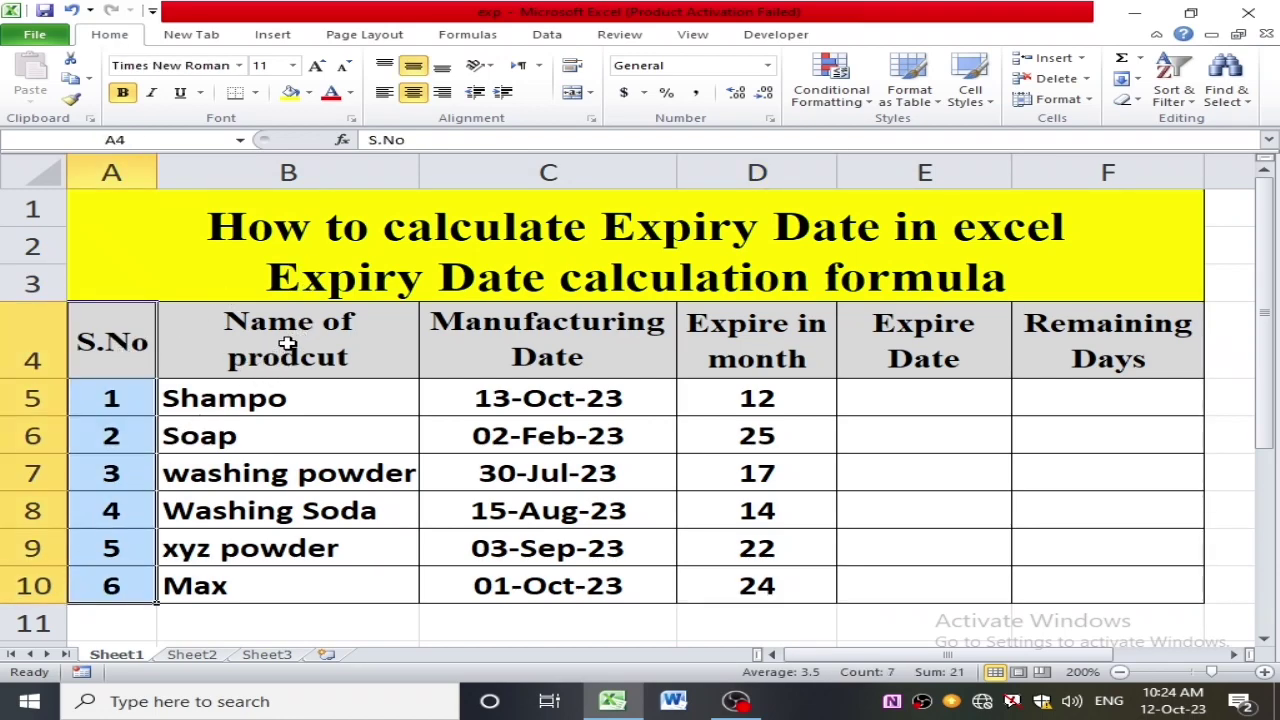
{"action": "mouse_move", "coordinate": [288, 345]}
{"action": "left_mouse_down"}
{"action": "mouse_move", "coordinate": [293, 483]}
{"action": "mouse_move", "coordinate": [271, 601]}
{"action": "left_mouse_up"}
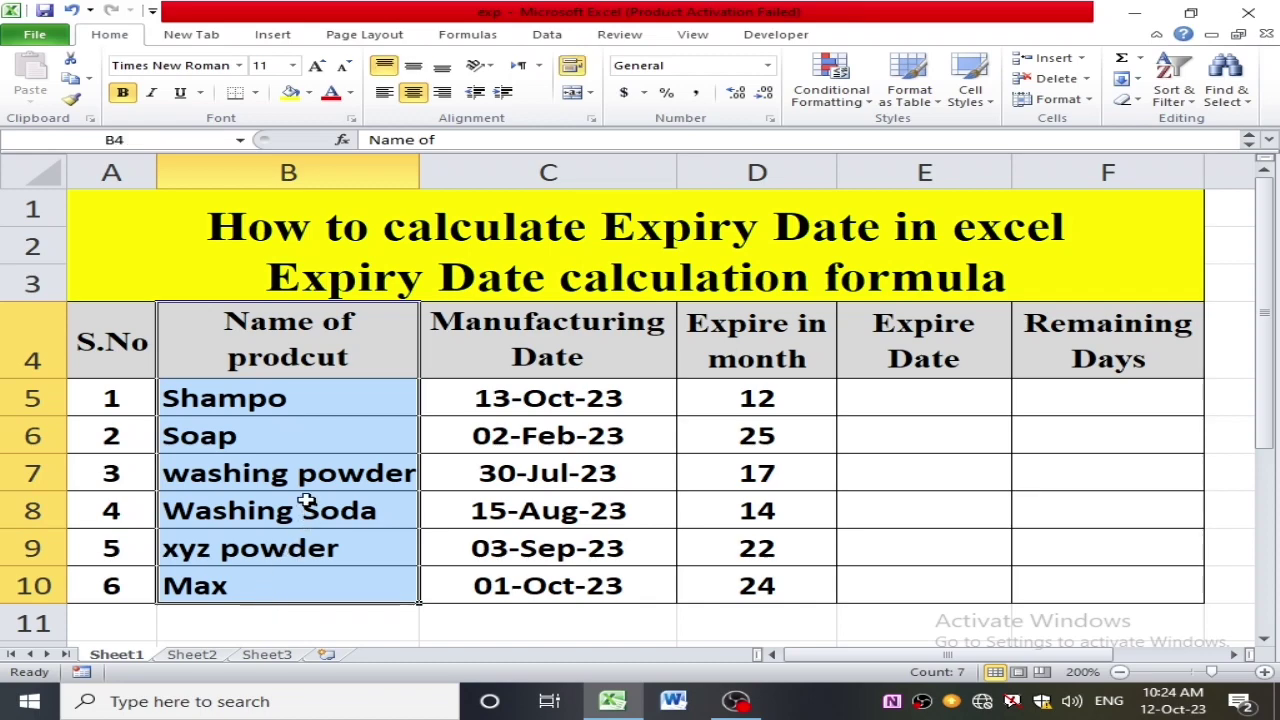
{"action": "left_click", "coordinate": [314, 404]}
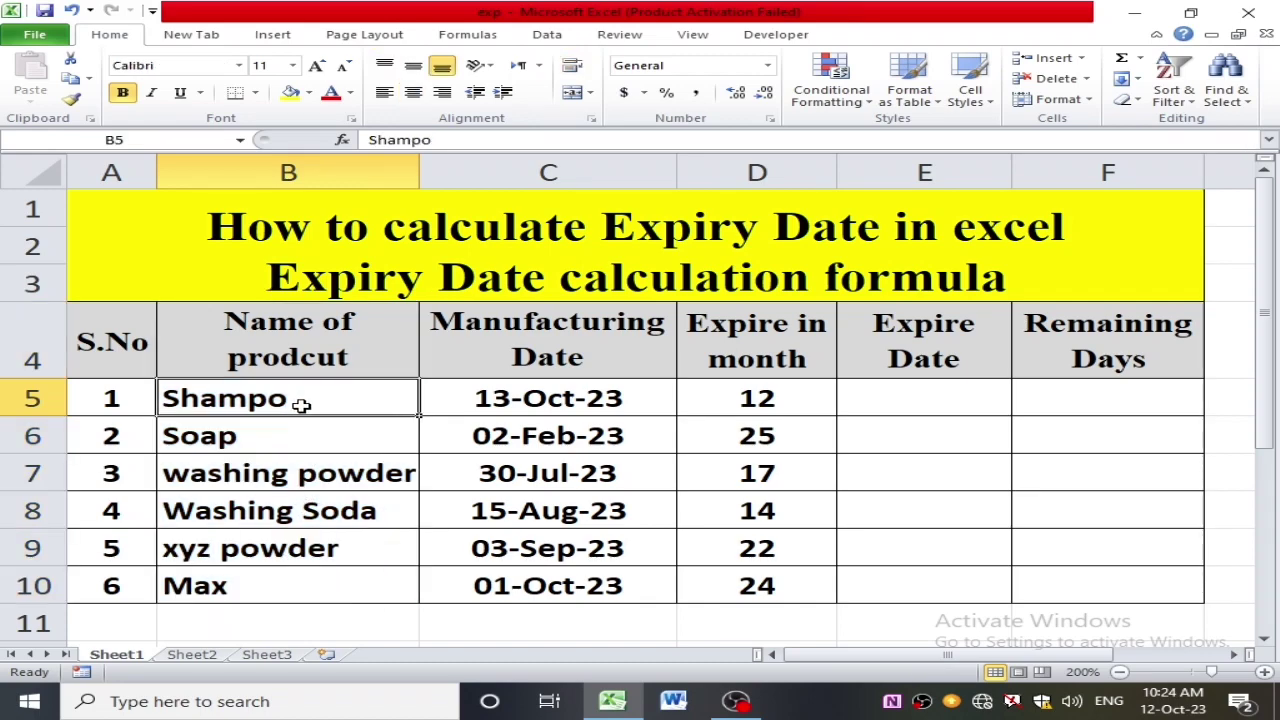
{"action": "left_click", "coordinate": [283, 440]}
{"action": "mouse_move", "coordinate": [294, 485]}
{"action": "left_mouse_down"}
{"action": "mouse_move", "coordinate": [324, 522]}
{"action": "mouse_move", "coordinate": [323, 585]}
{"action": "left_mouse_up"}
{"action": "left_click", "coordinate": [325, 522]}
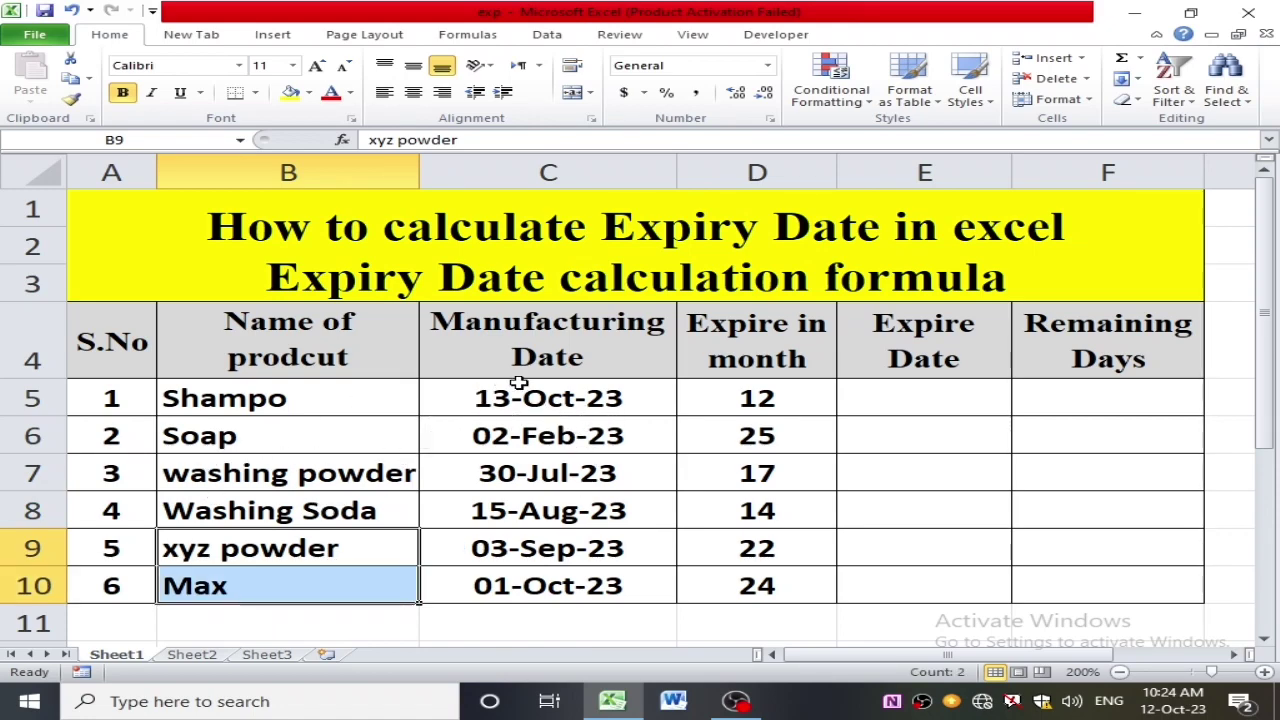
{"action": "left_click_drag", "start_coordinate": [240, 405], "coordinate": [261, 585]}
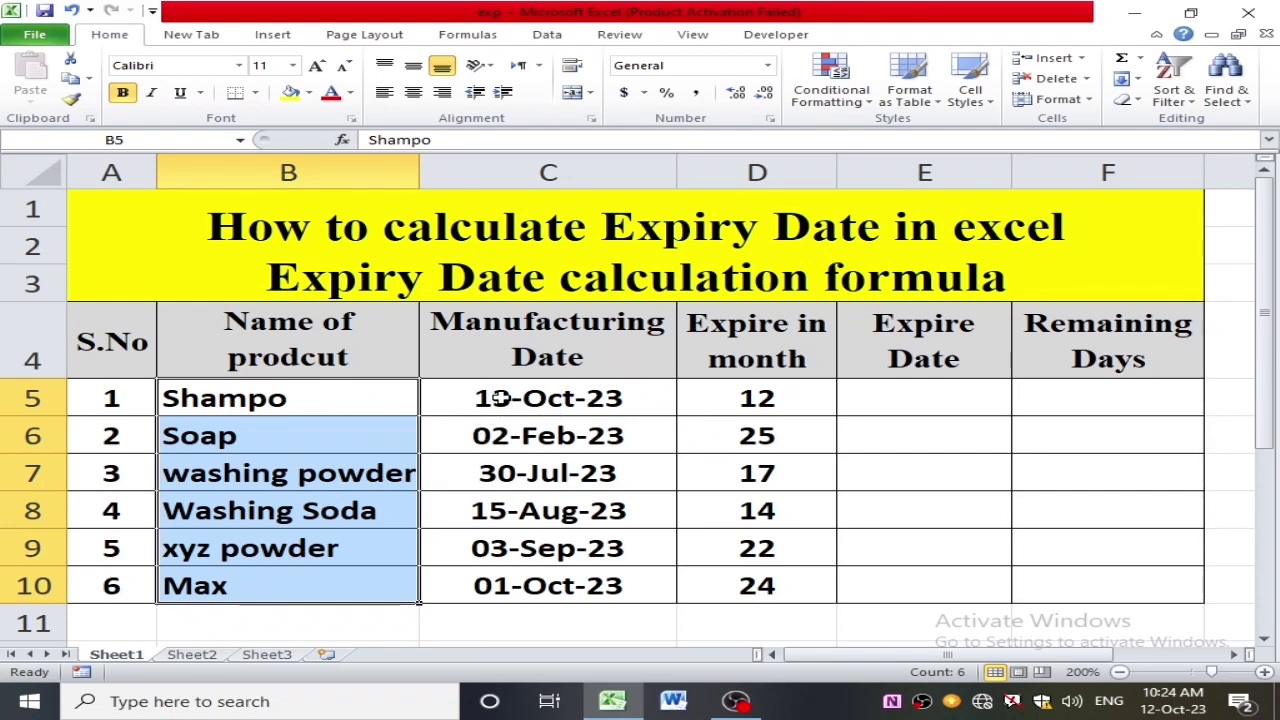
{"action": "left_click_drag", "start_coordinate": [497, 405], "coordinate": [508, 548]}
{"action": "left_click", "coordinate": [514, 583]}
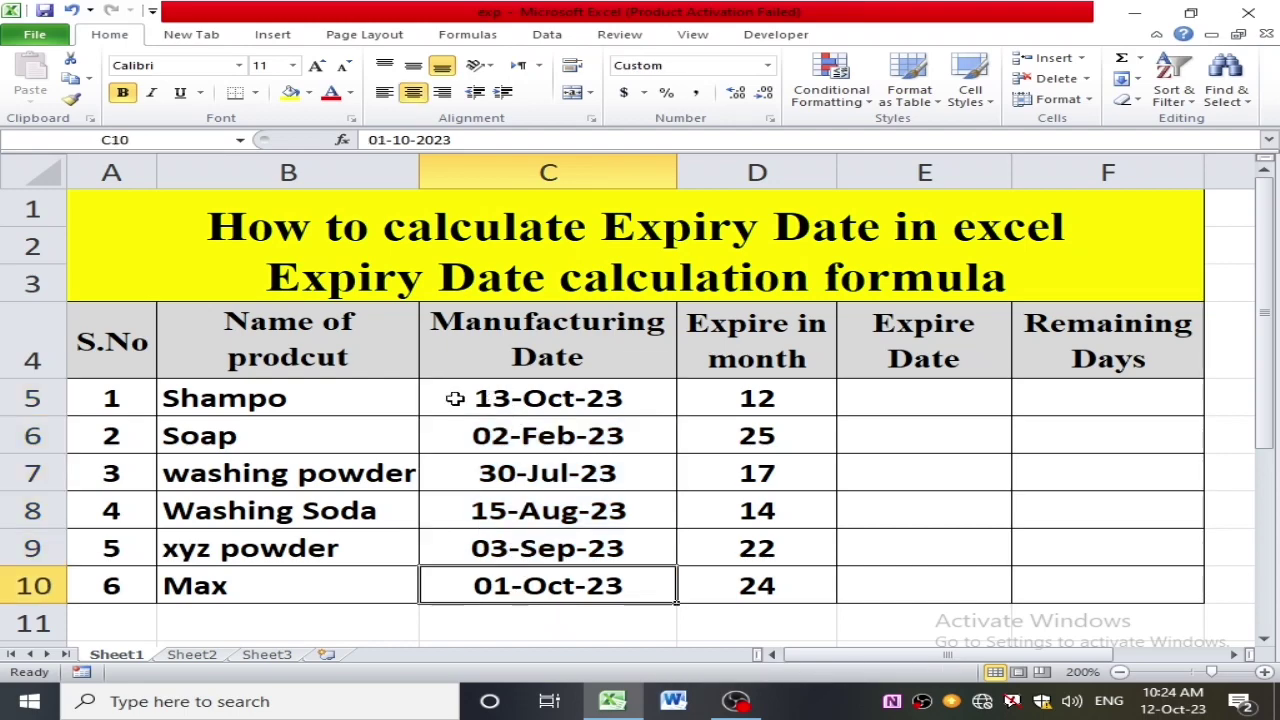
{"action": "left_click", "coordinate": [252, 410]}
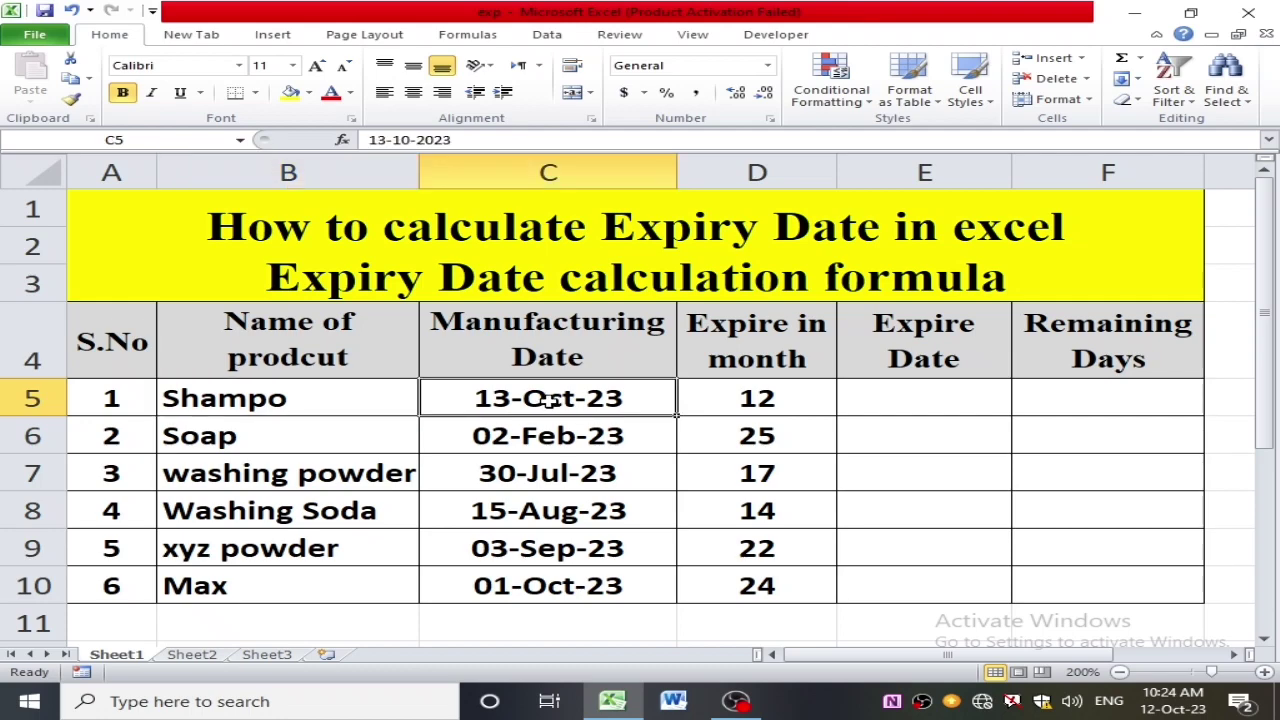
{"action": "left_click", "coordinate": [541, 401]}
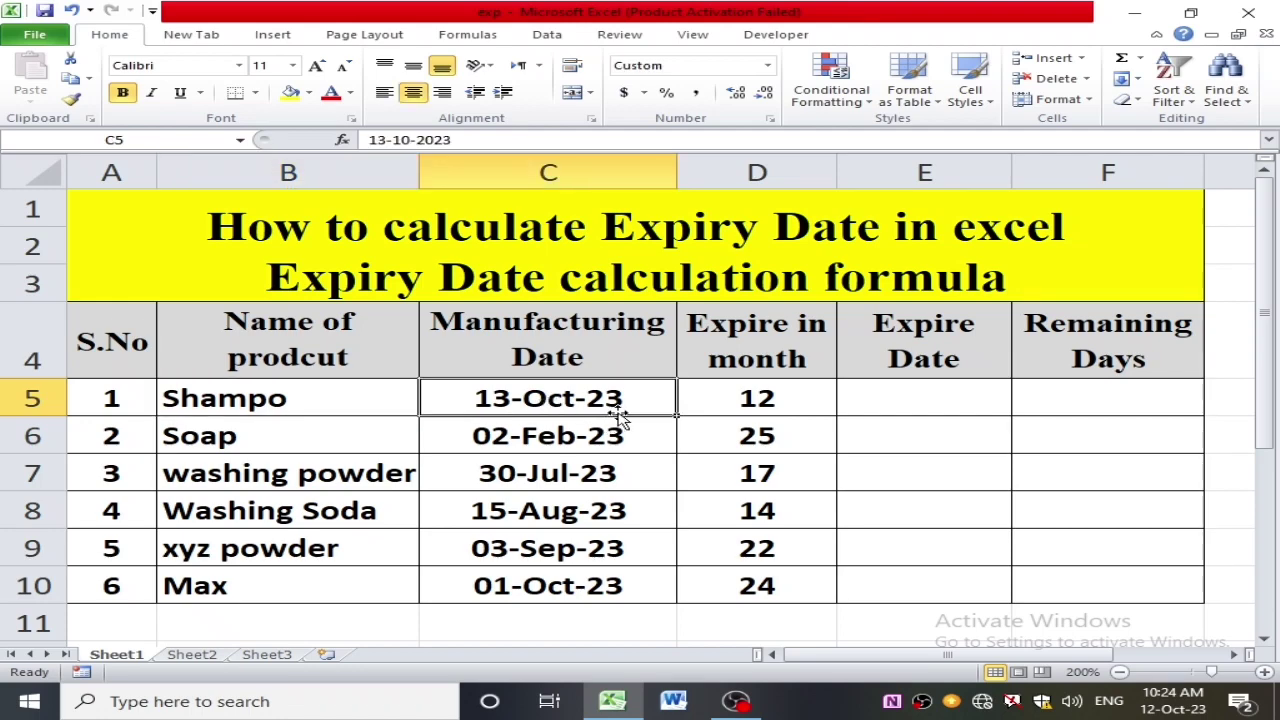
{"action": "left_click", "coordinate": [572, 444]}
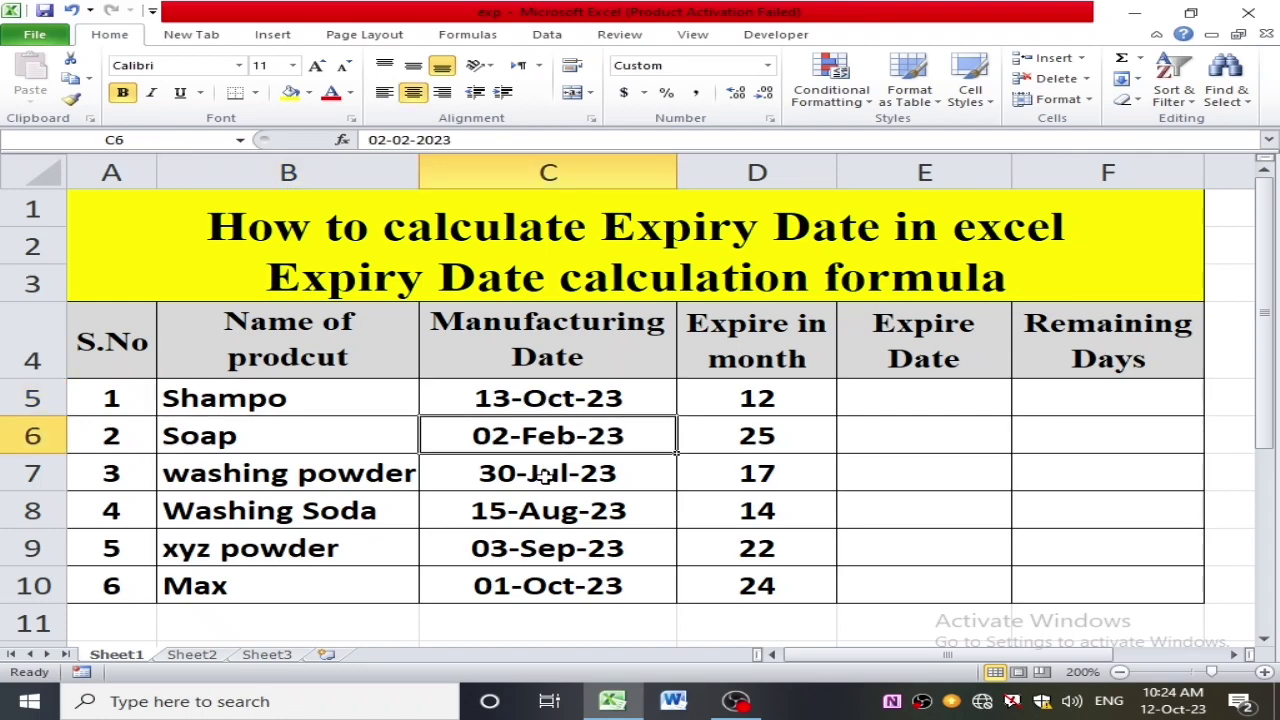
{"action": "left_click", "coordinate": [545, 477]}
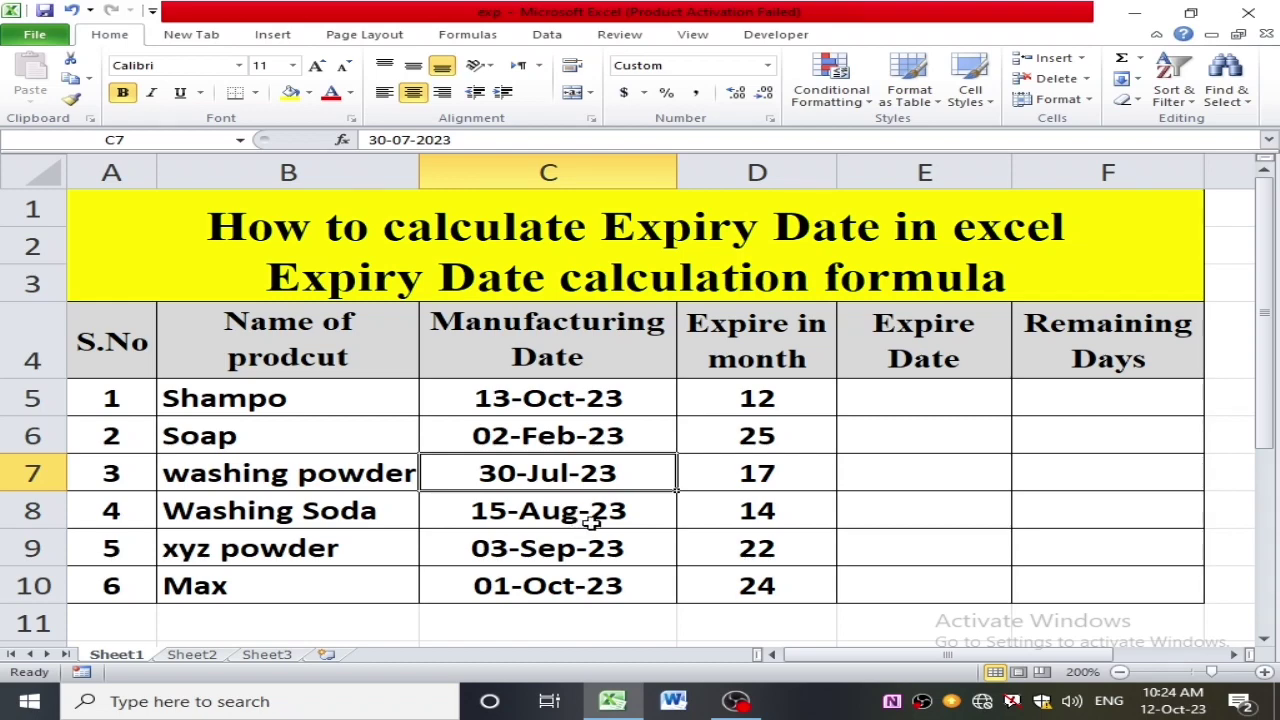
{"action": "left_click", "coordinate": [591, 517]}
{"action": "left_click", "coordinate": [588, 550]}
{"action": "left_click", "coordinate": [592, 580]}
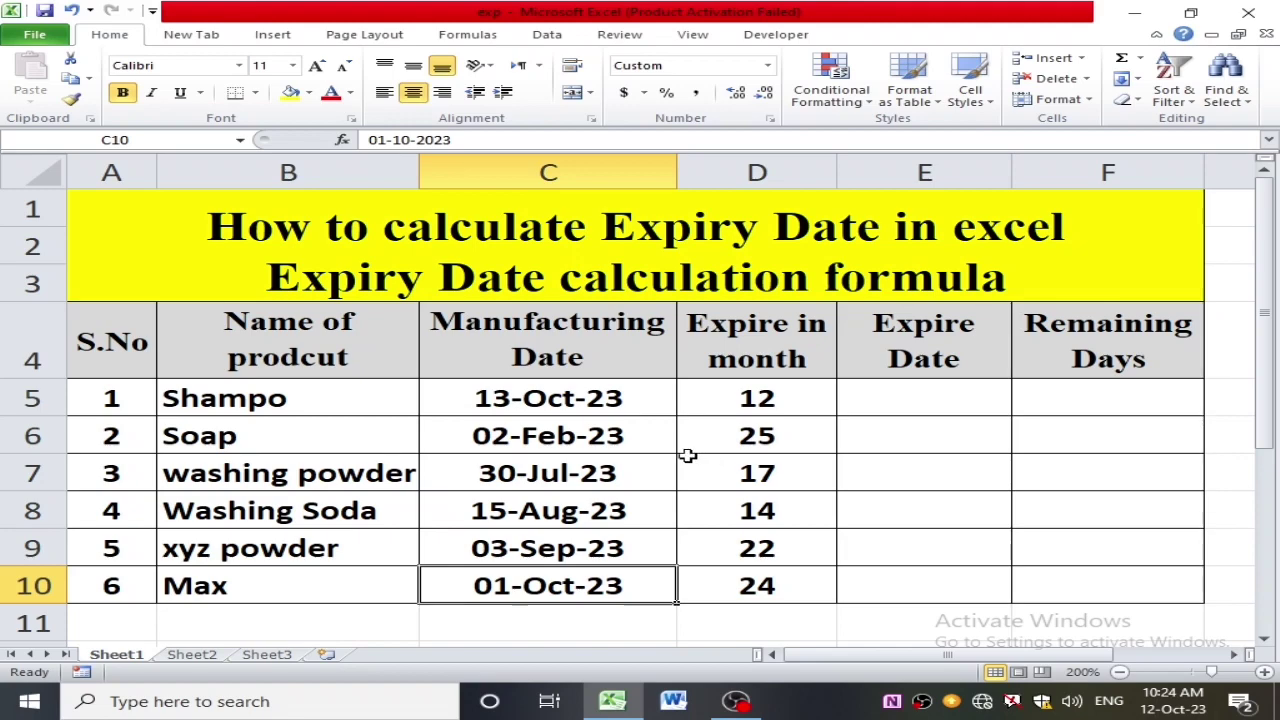
{"action": "left_click_drag", "start_coordinate": [560, 400], "coordinate": [590, 588]}
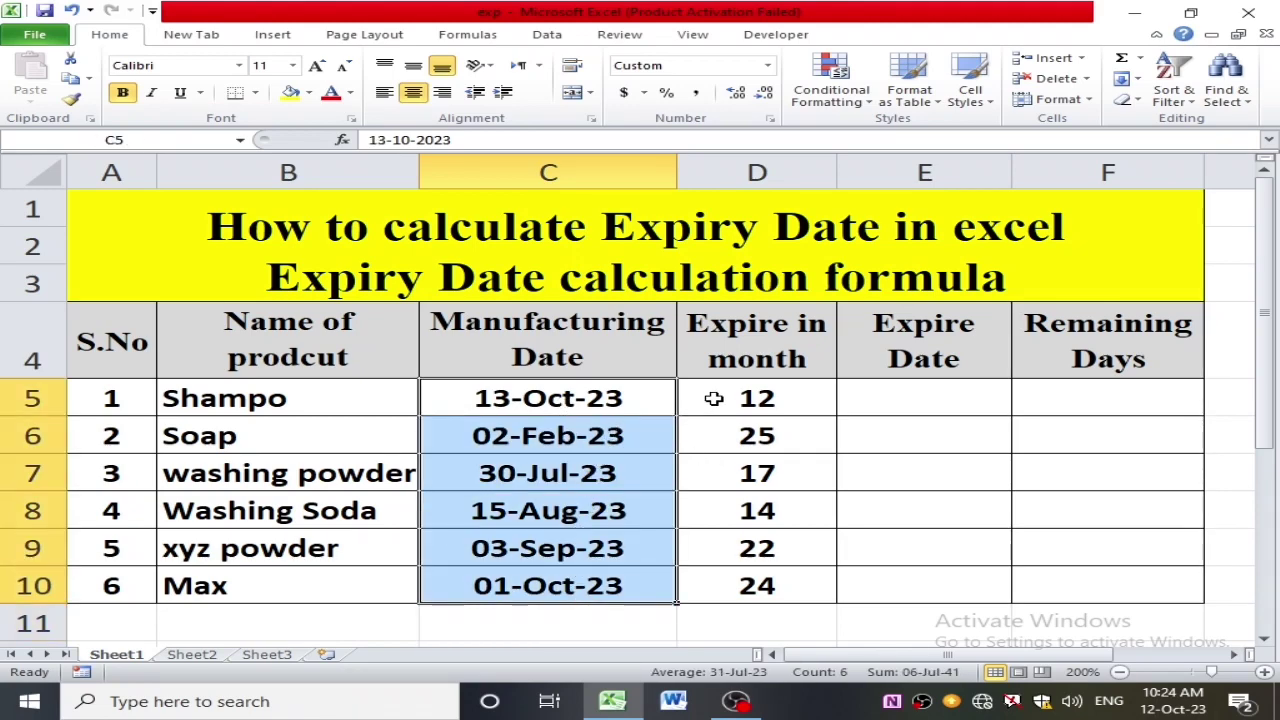
{"action": "left_click", "coordinate": [592, 397]}
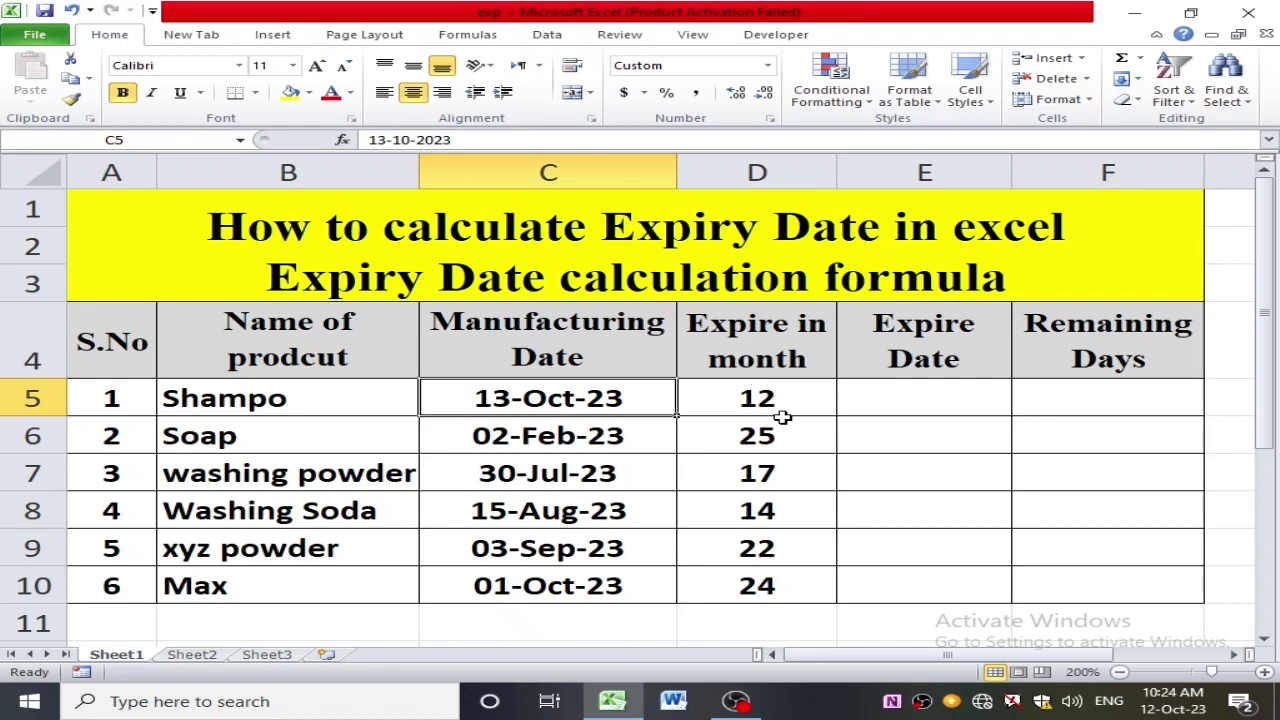
{"action": "left_click_drag", "start_coordinate": [760, 397], "coordinate": [752, 397]}
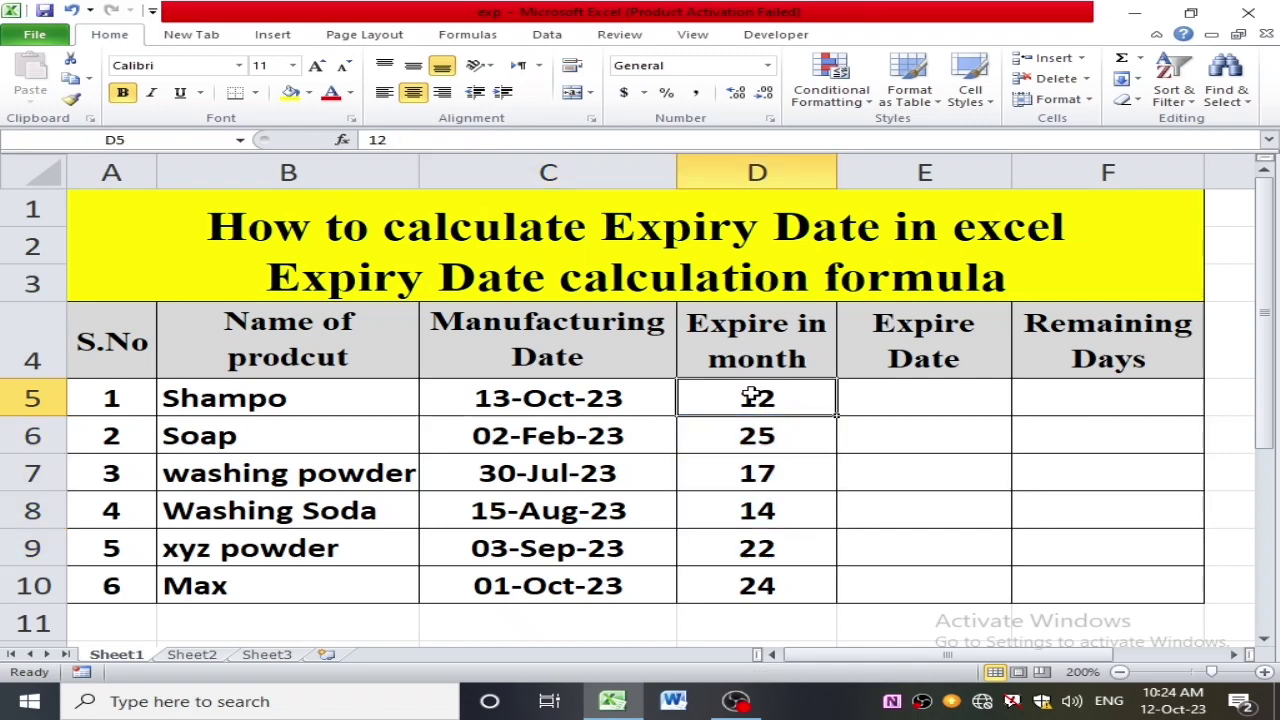
{"action": "left_click", "coordinate": [783, 437]}
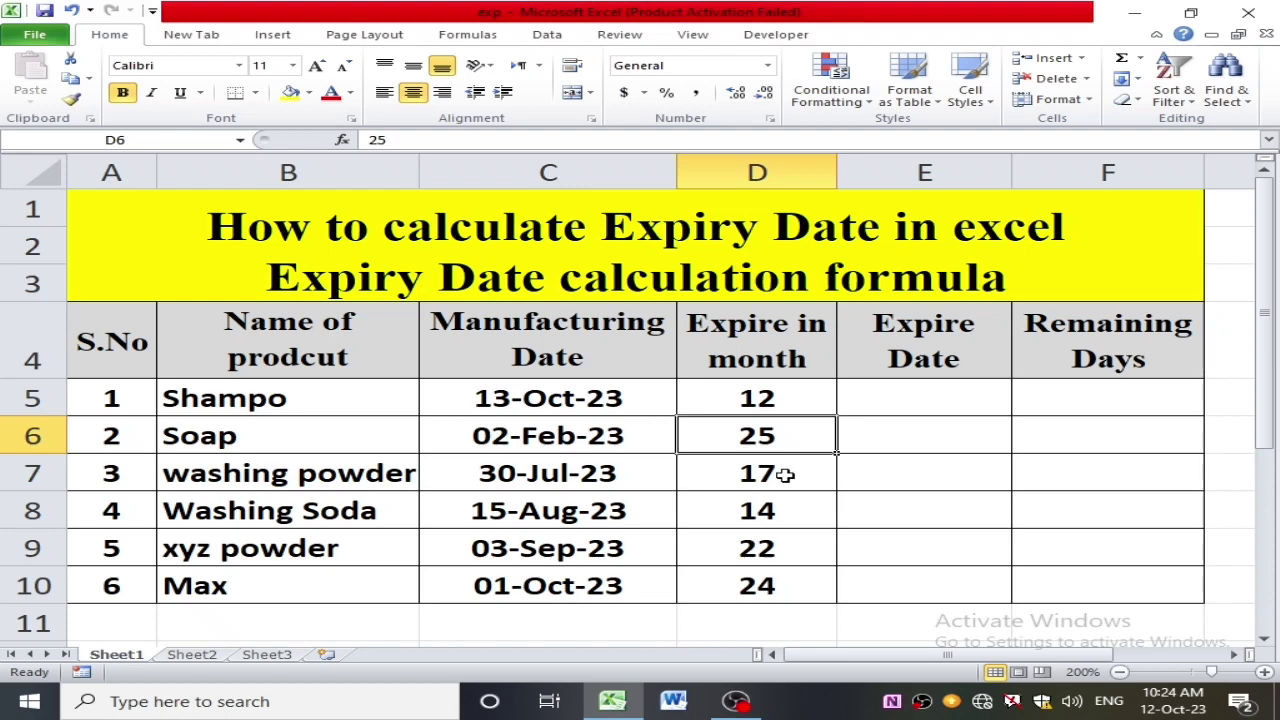
{"action": "left_click", "coordinate": [762, 508]}
{"action": "left_click", "coordinate": [775, 550]}
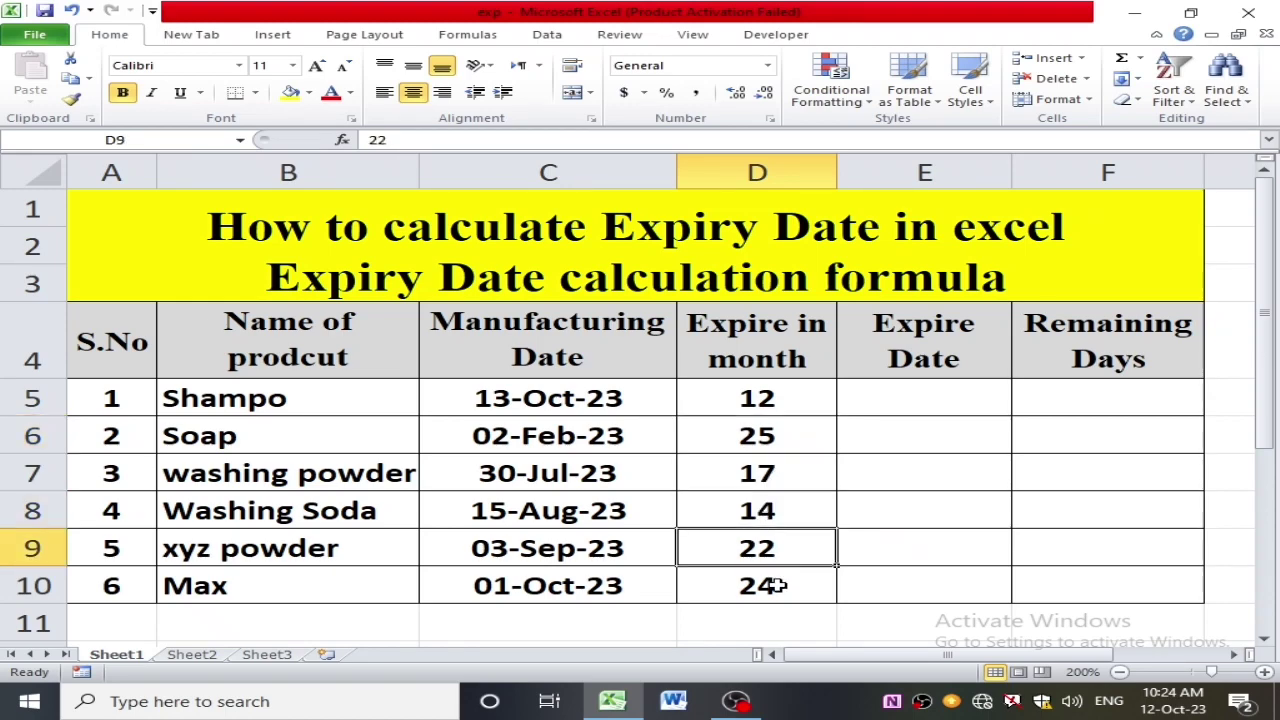
{"action": "left_click", "coordinate": [781, 586]}
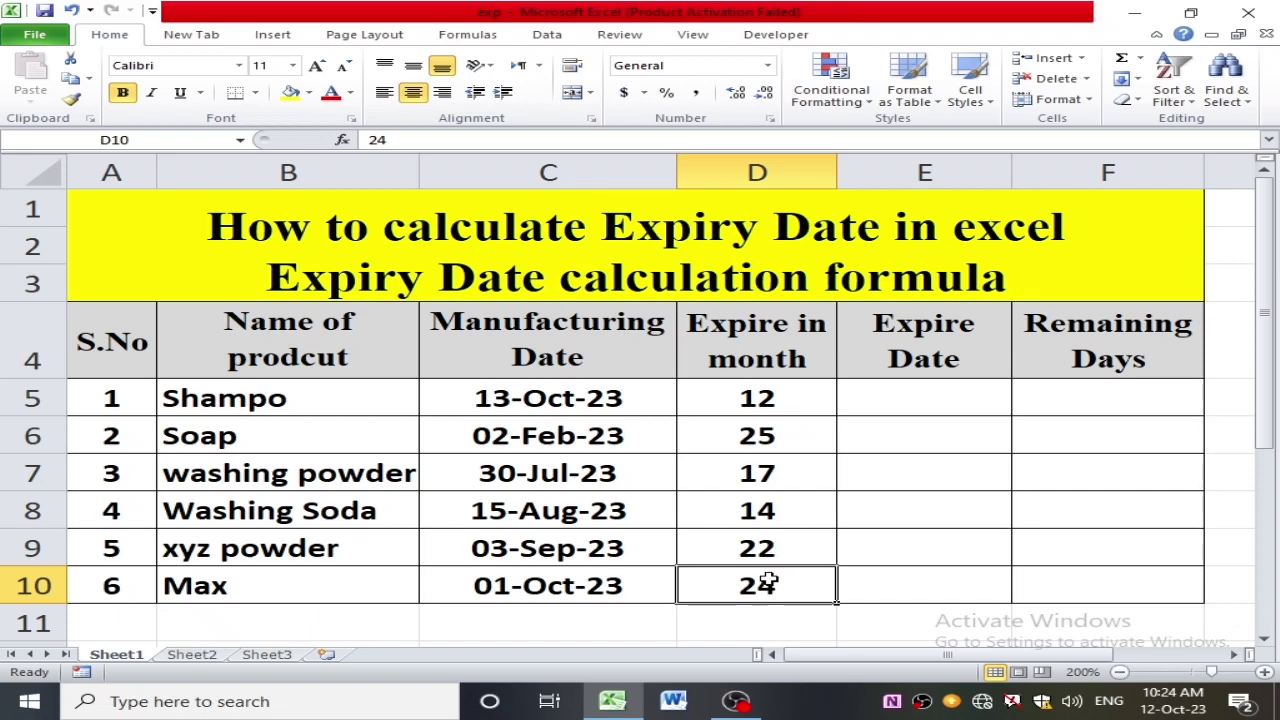
{"action": "left_click_drag", "start_coordinate": [786, 400], "coordinate": [790, 516]}
{"action": "left_click_drag", "start_coordinate": [734, 360], "coordinate": [780, 583]}
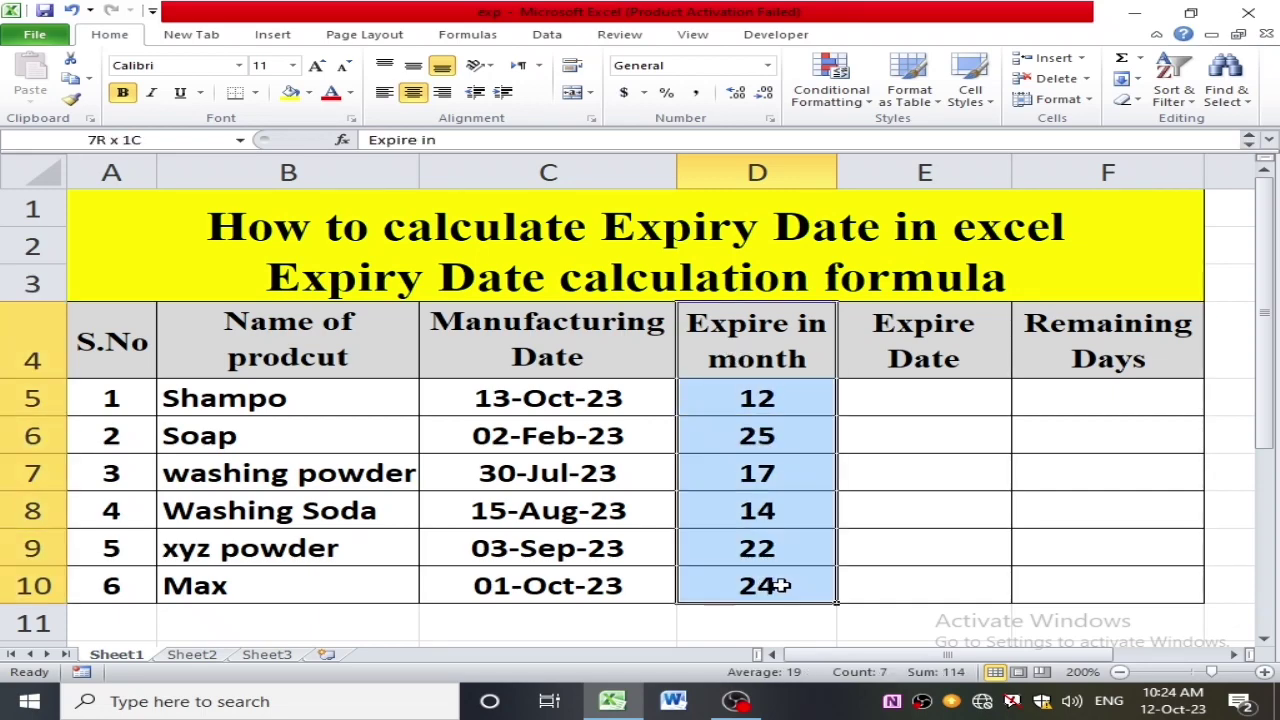
{"action": "left_click", "coordinate": [818, 506]}
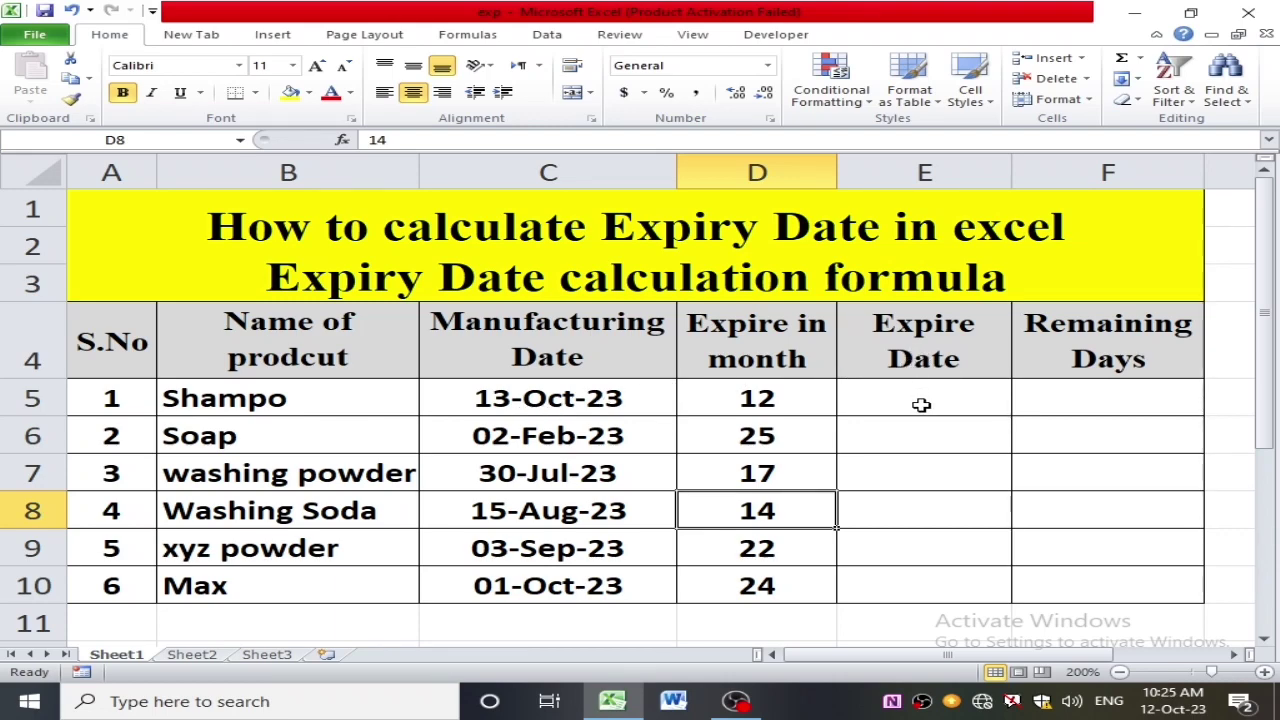
In E5, enter =edate(C5,D5 using C5's manufacturing date and D5's months
{"action": "left_click", "coordinate": [921, 404]}
{"action": "double_click", "coordinate": [922, 404]}
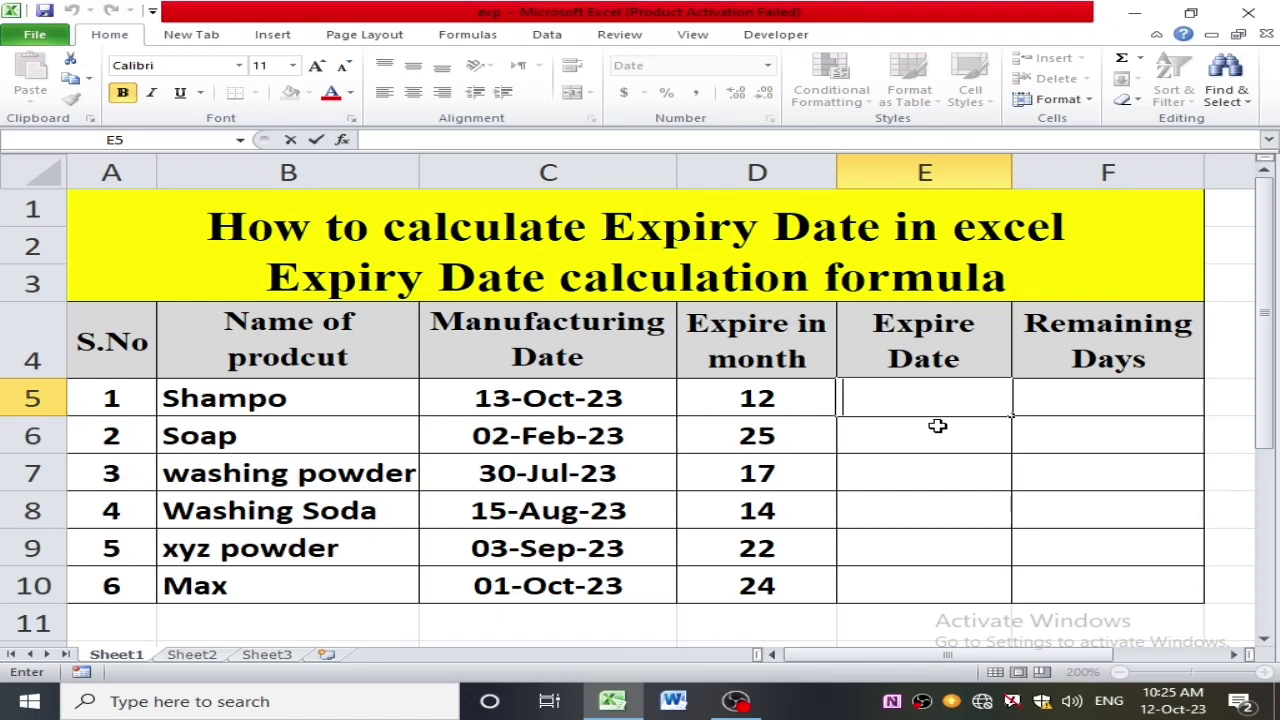
{"action": "type", "text": "="}
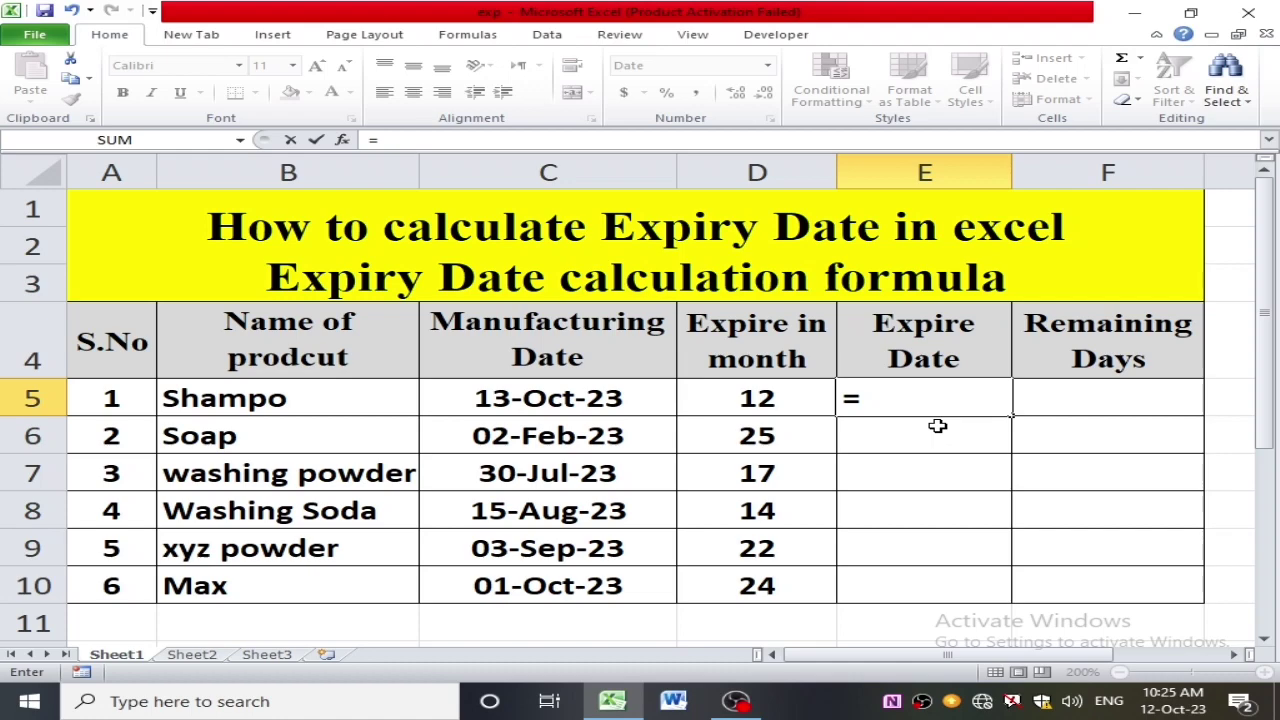
{"action": "type", "text": "edate"}
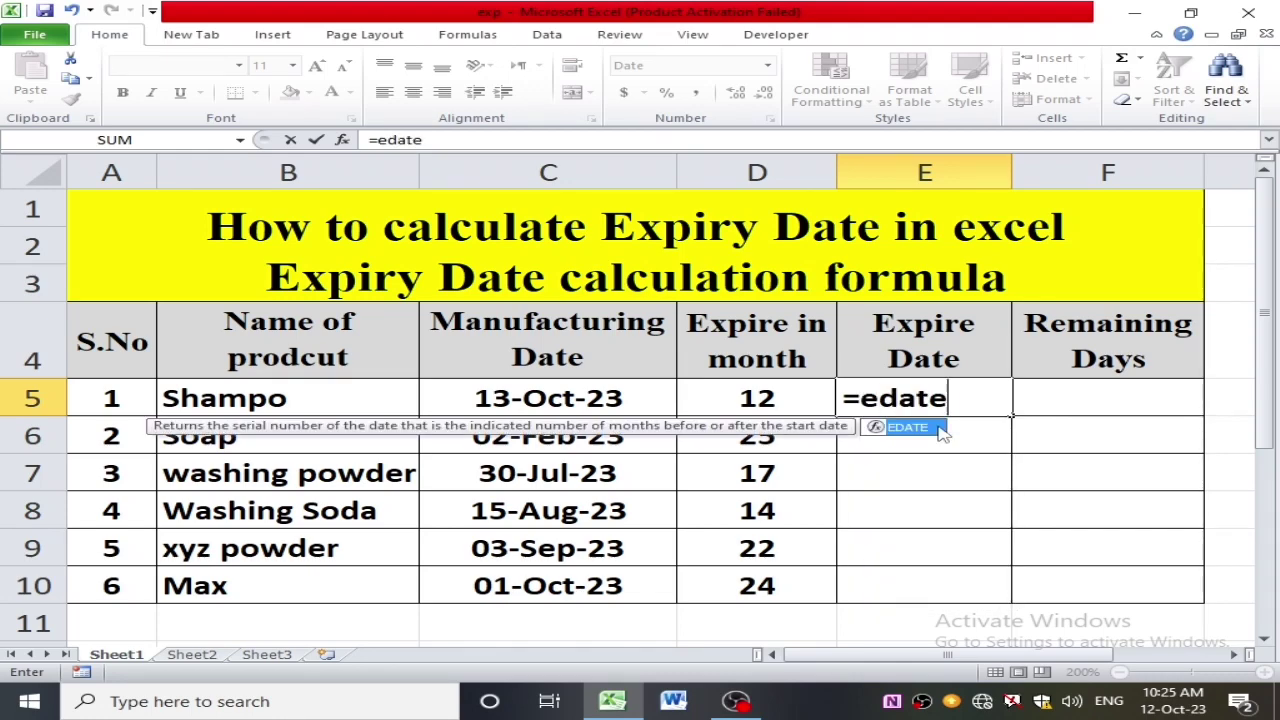
{"action": "type", "text": "("}
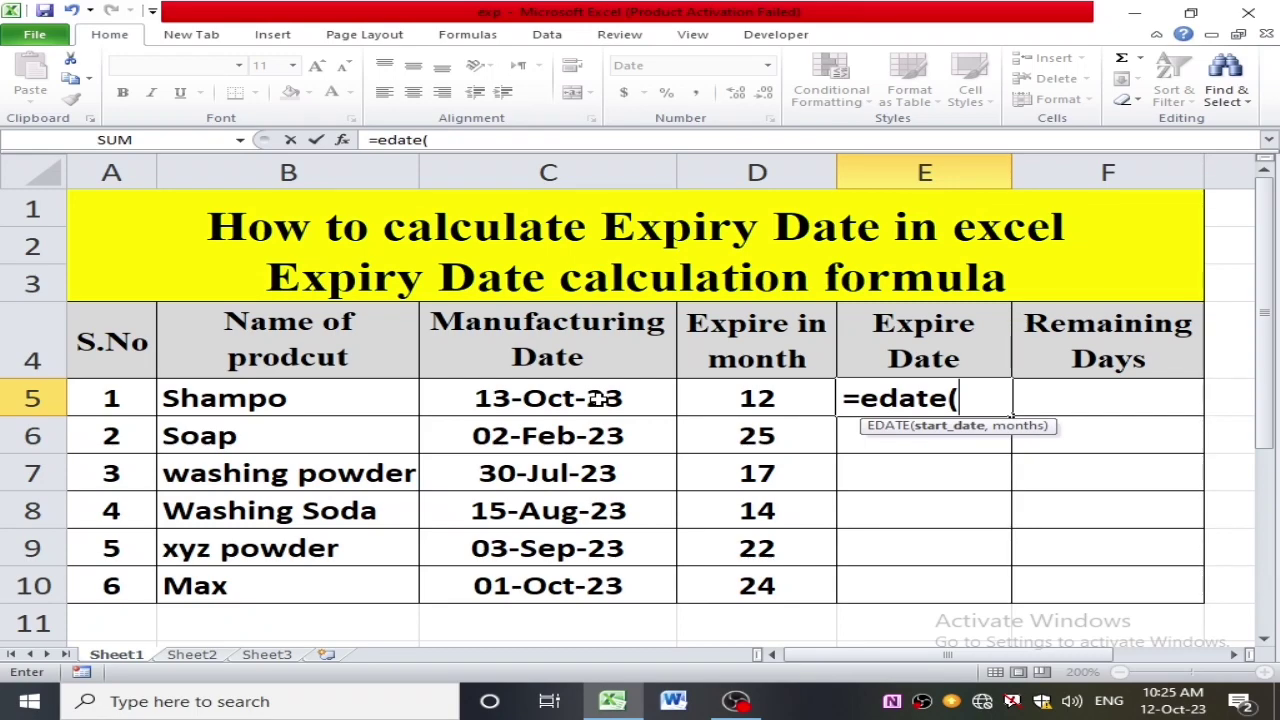
{"action": "left_click", "coordinate": [598, 398]}
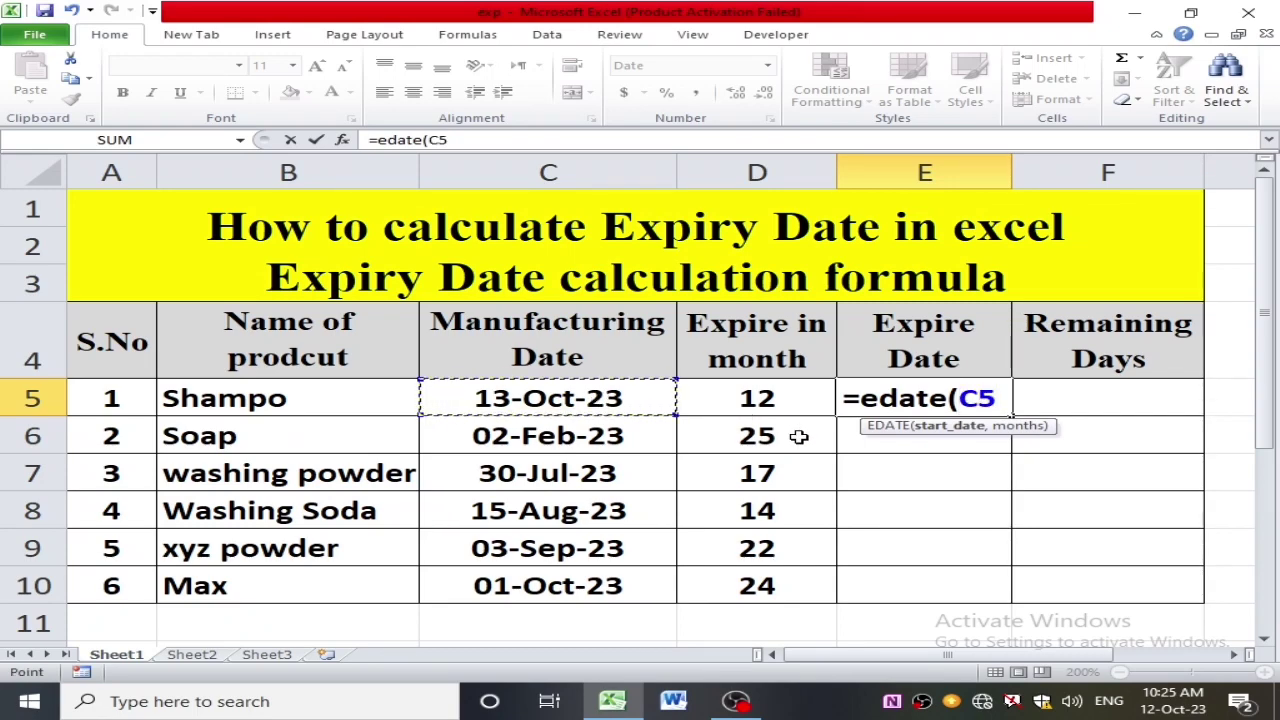
{"action": "type", "text": ","}
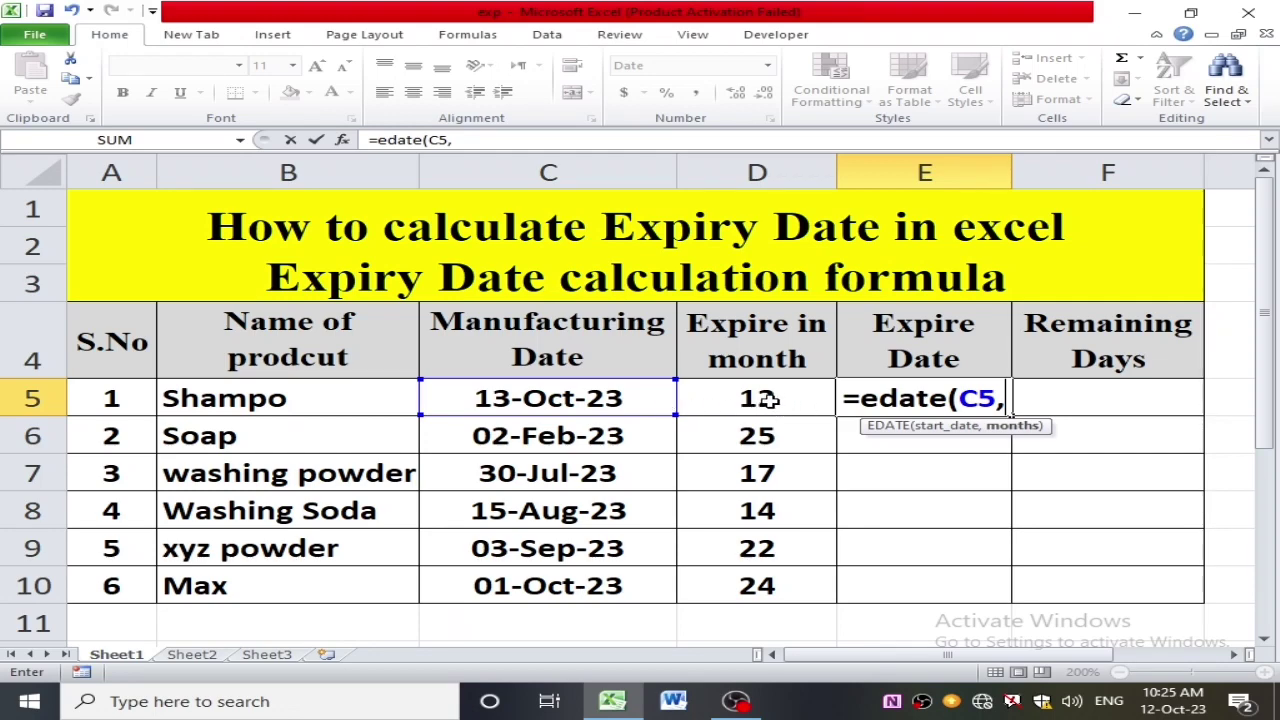
{"action": "left_click", "coordinate": [766, 399]}
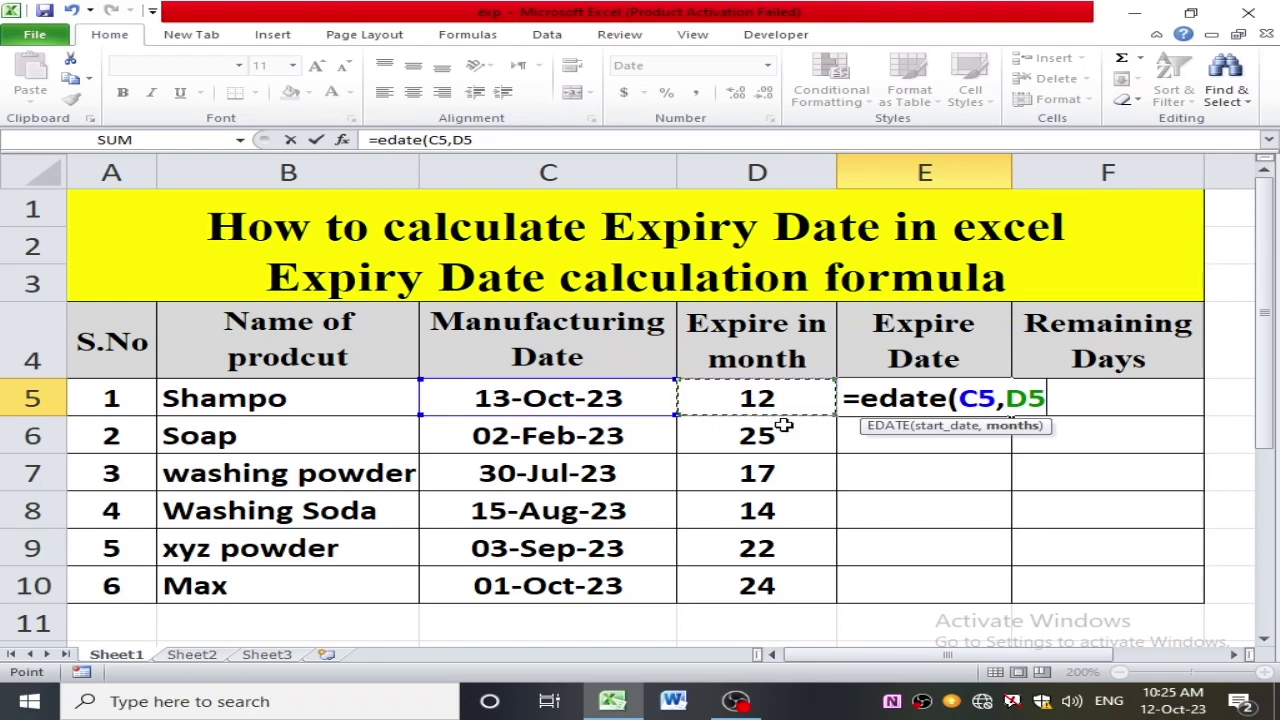
Close and commit =EDATE(C5,D5) so E5 shows 13-Oct-24, then check D5 and E5
{"action": "type", "text": ")"}
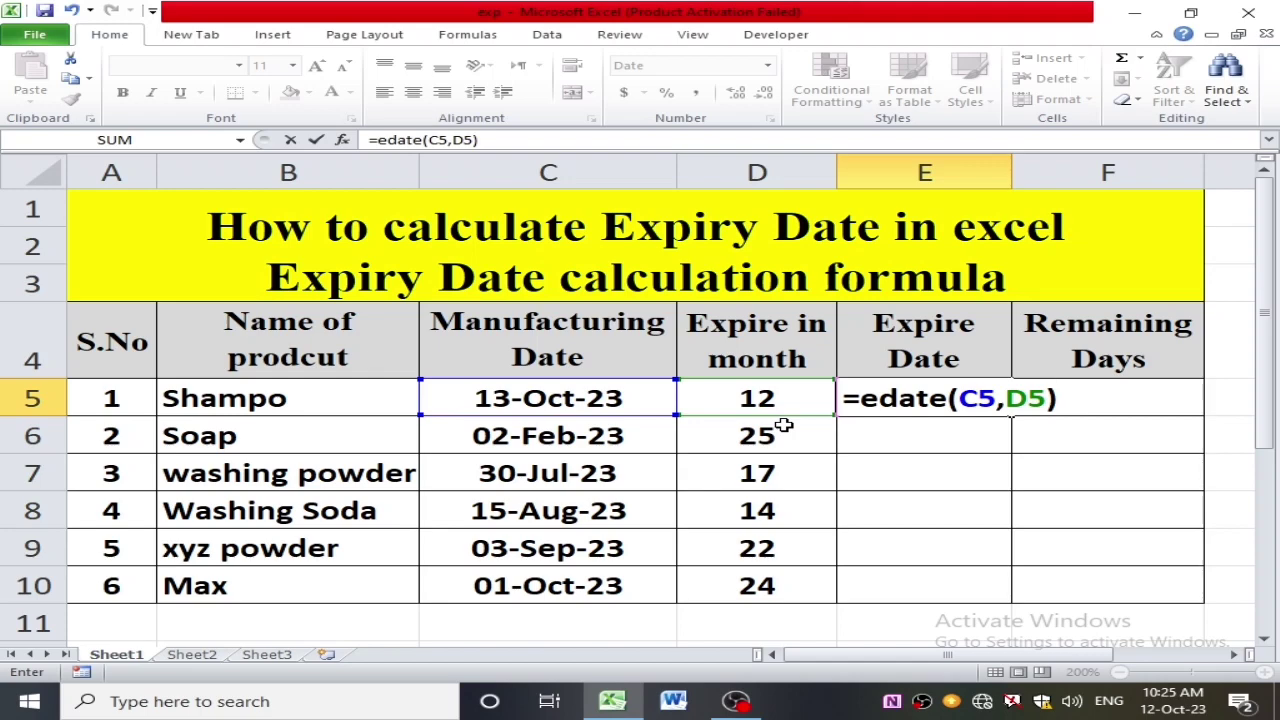
{"action": "key", "text": "Return"}
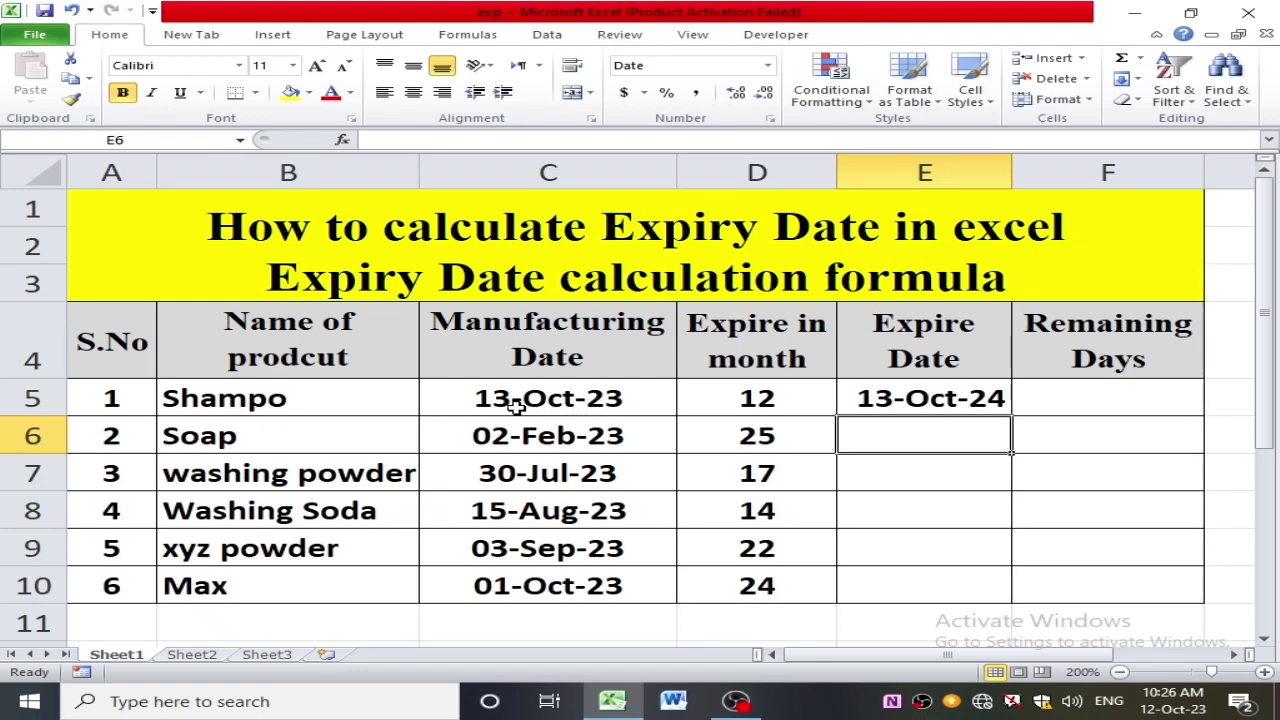
{"action": "left_click", "coordinate": [736, 395]}
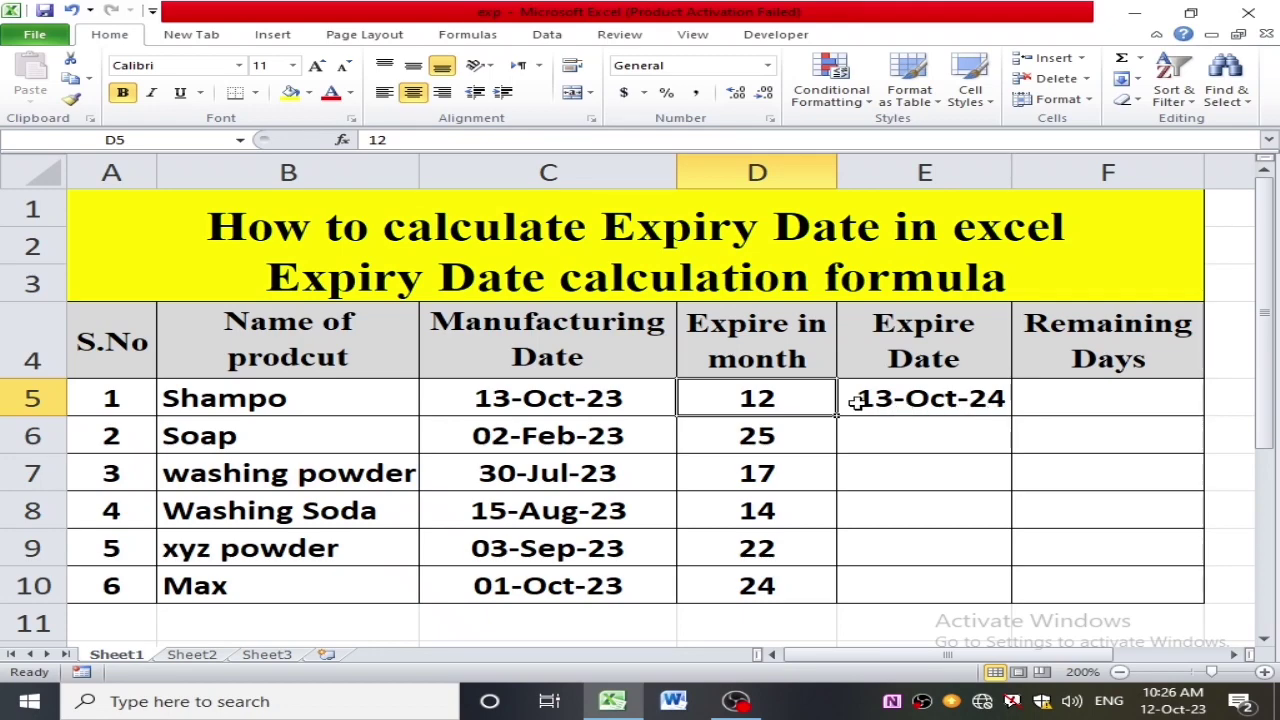
{"action": "left_click", "coordinate": [893, 410]}
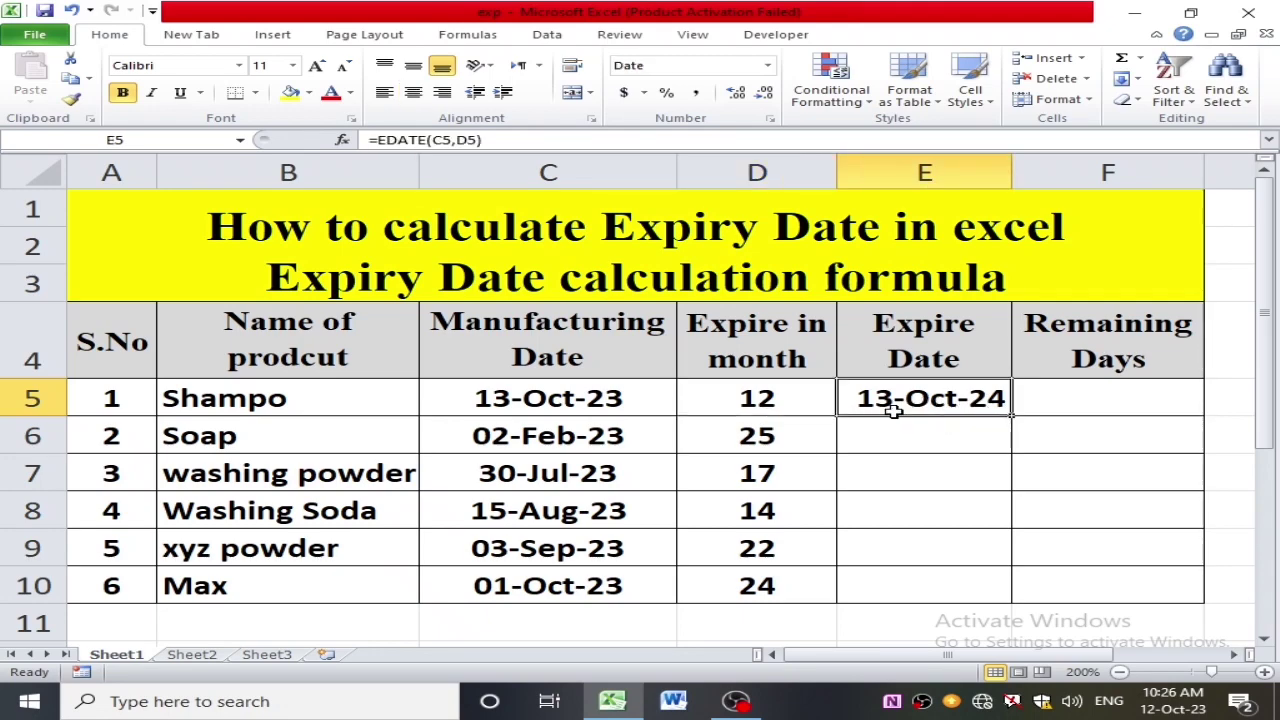
{"action": "left_click", "coordinate": [729, 405]}
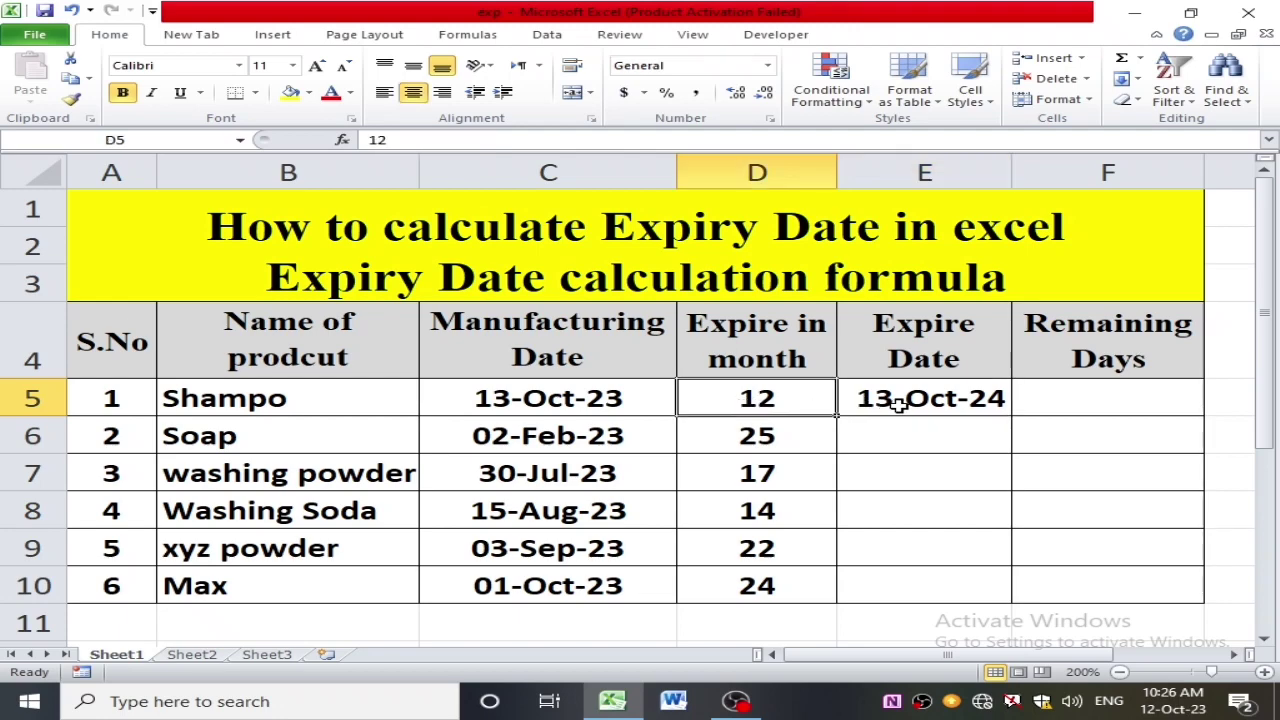
{"action": "left_click", "coordinate": [867, 437]}
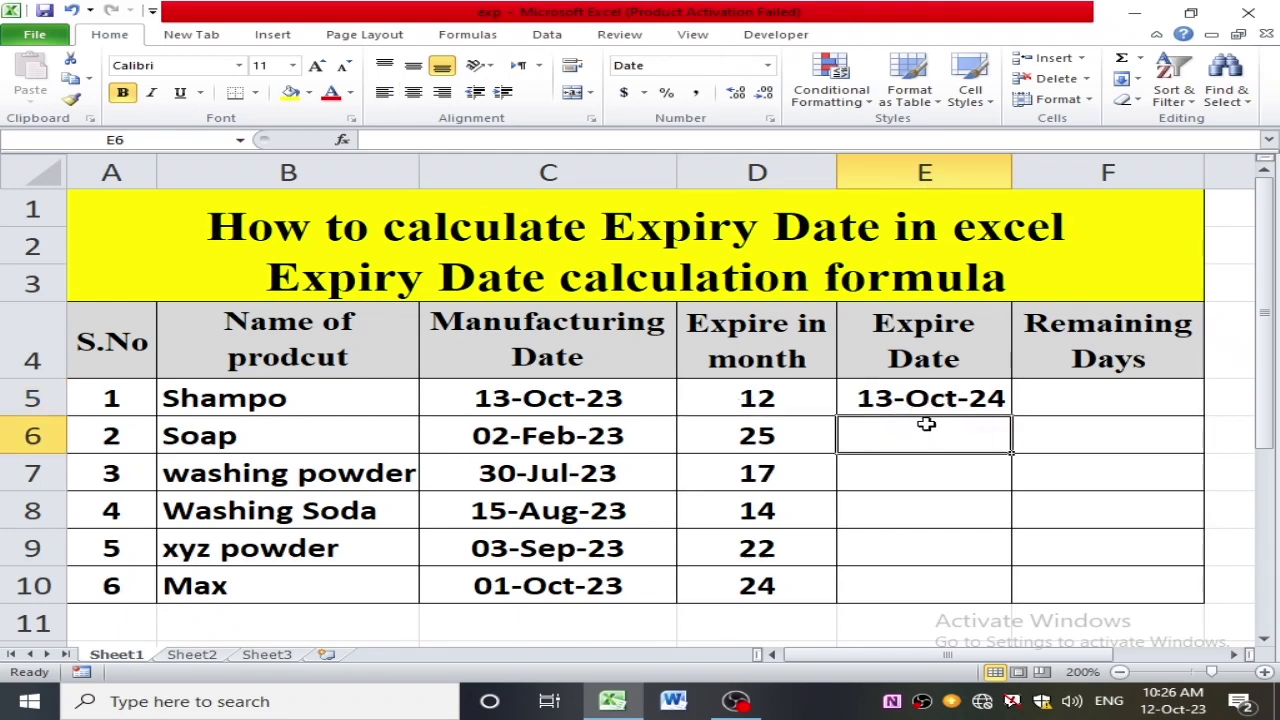
{"action": "left_click", "coordinate": [912, 404]}
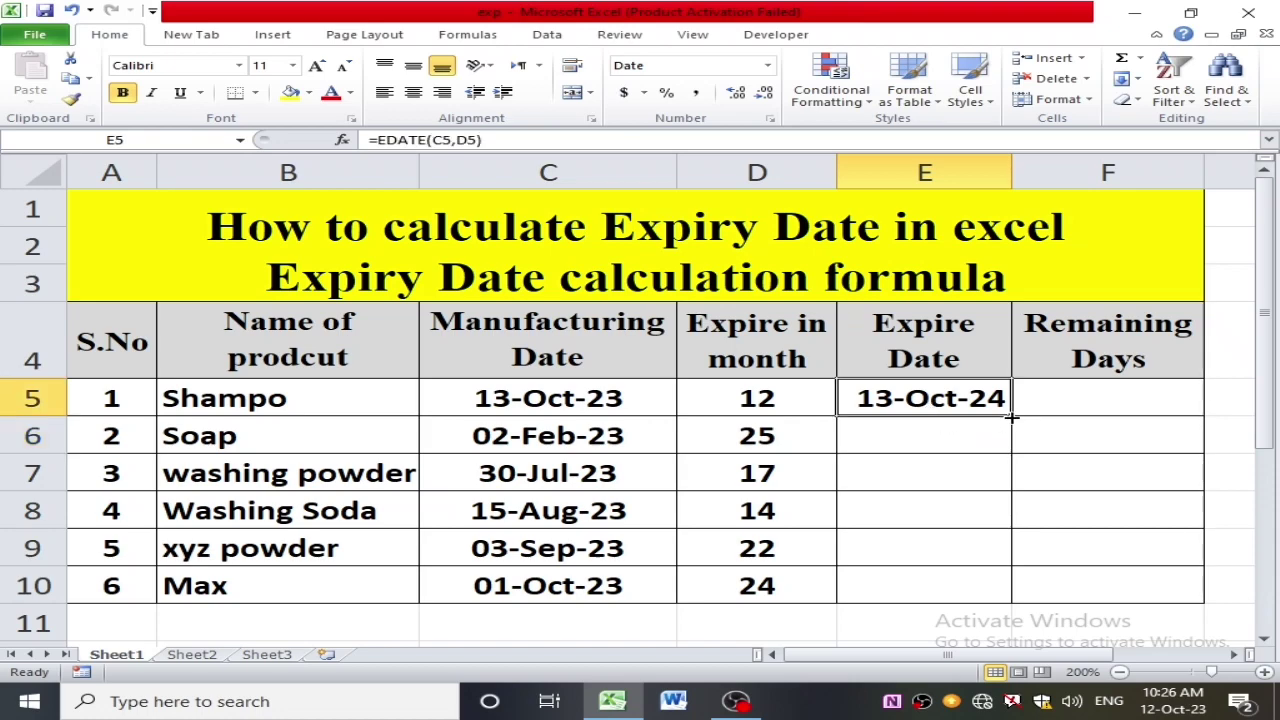
Fill E5's EDATE formula down to E10, giving dates from 02-Mar-25 to 01-Oct-25
{"action": "left_click_drag", "start_coordinate": [1012, 416], "coordinate": [997, 590]}
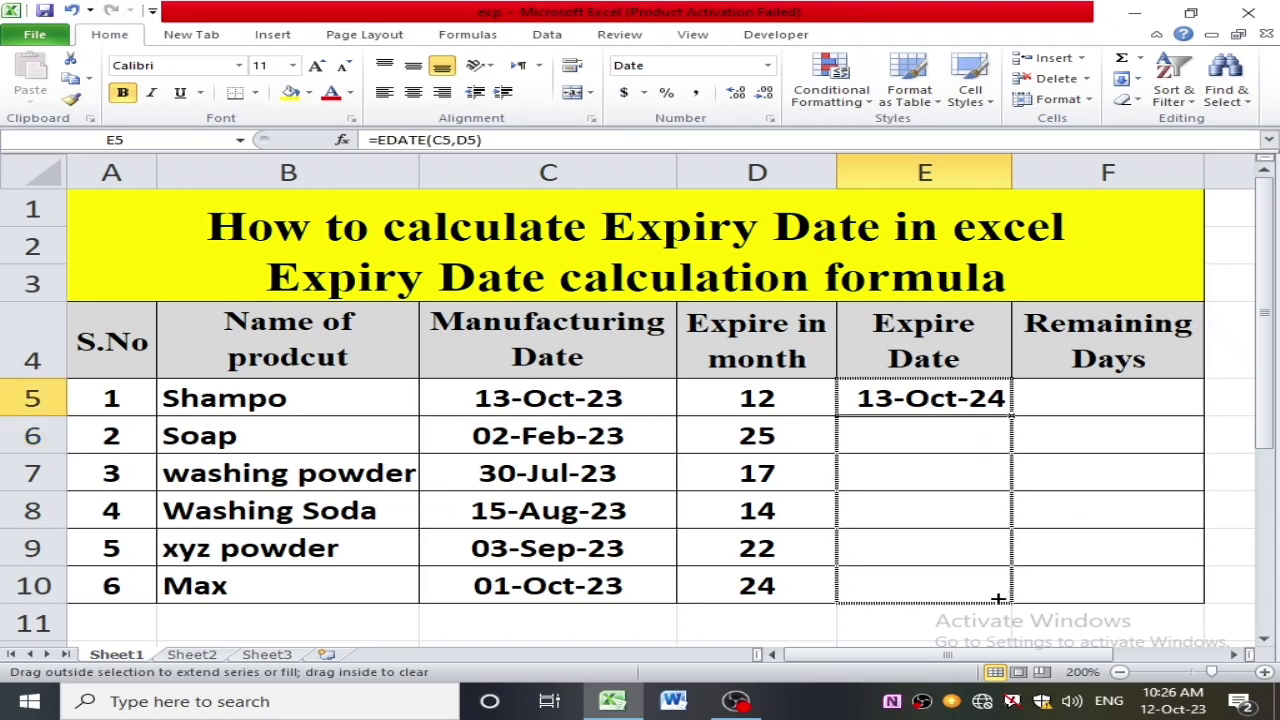
{"action": "left_click", "coordinate": [960, 480]}
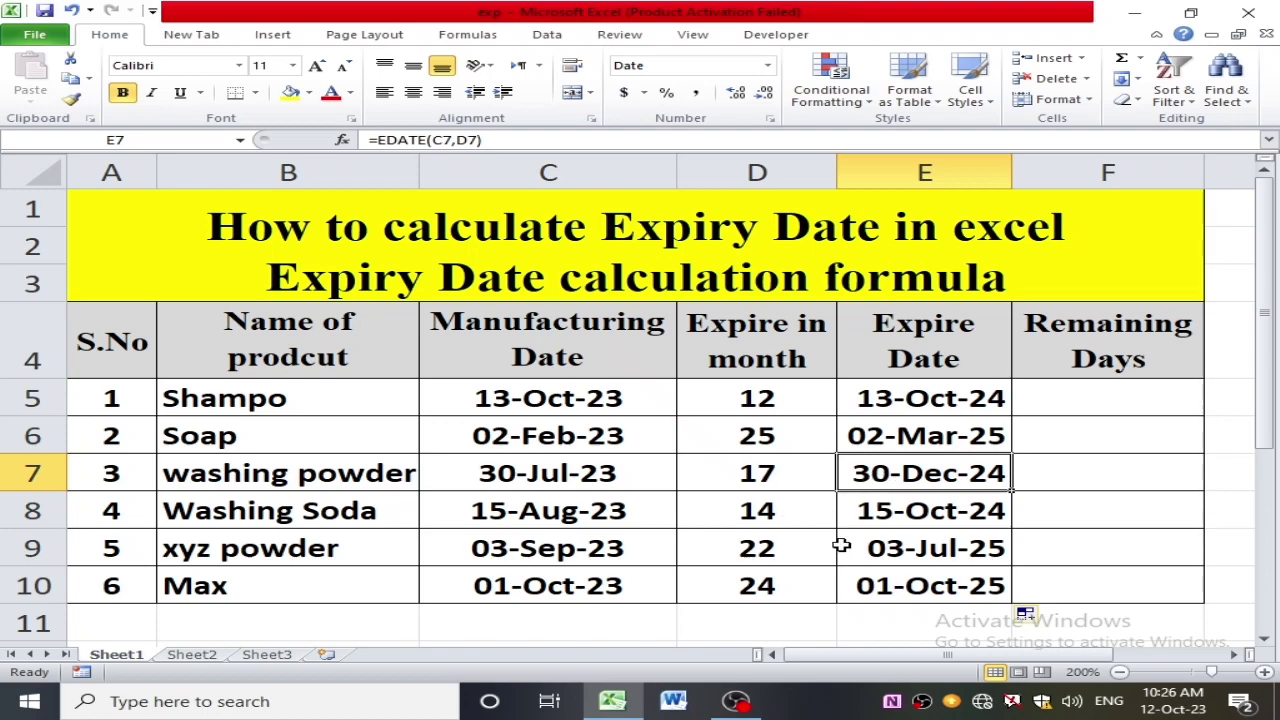
{"action": "left_click_drag", "start_coordinate": [898, 421], "coordinate": [909, 590]}
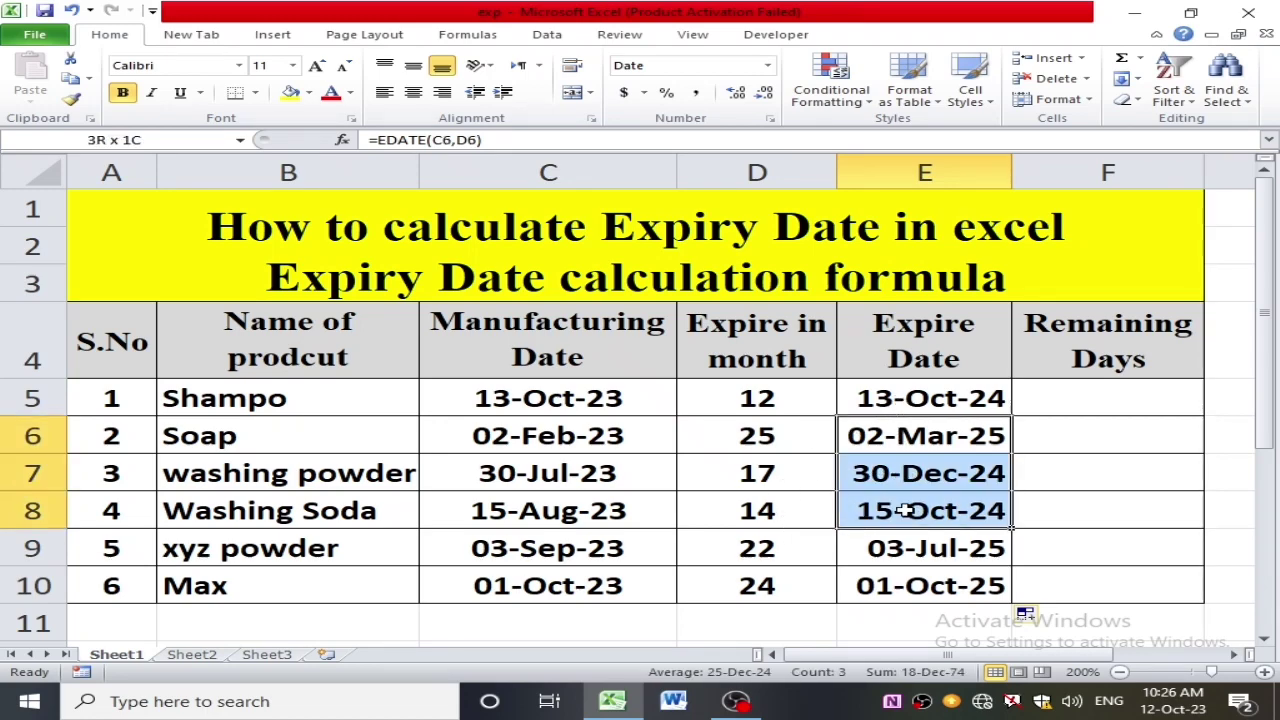
{"action": "left_click", "coordinate": [909, 590]}
{"action": "left_click", "coordinate": [943, 402]}
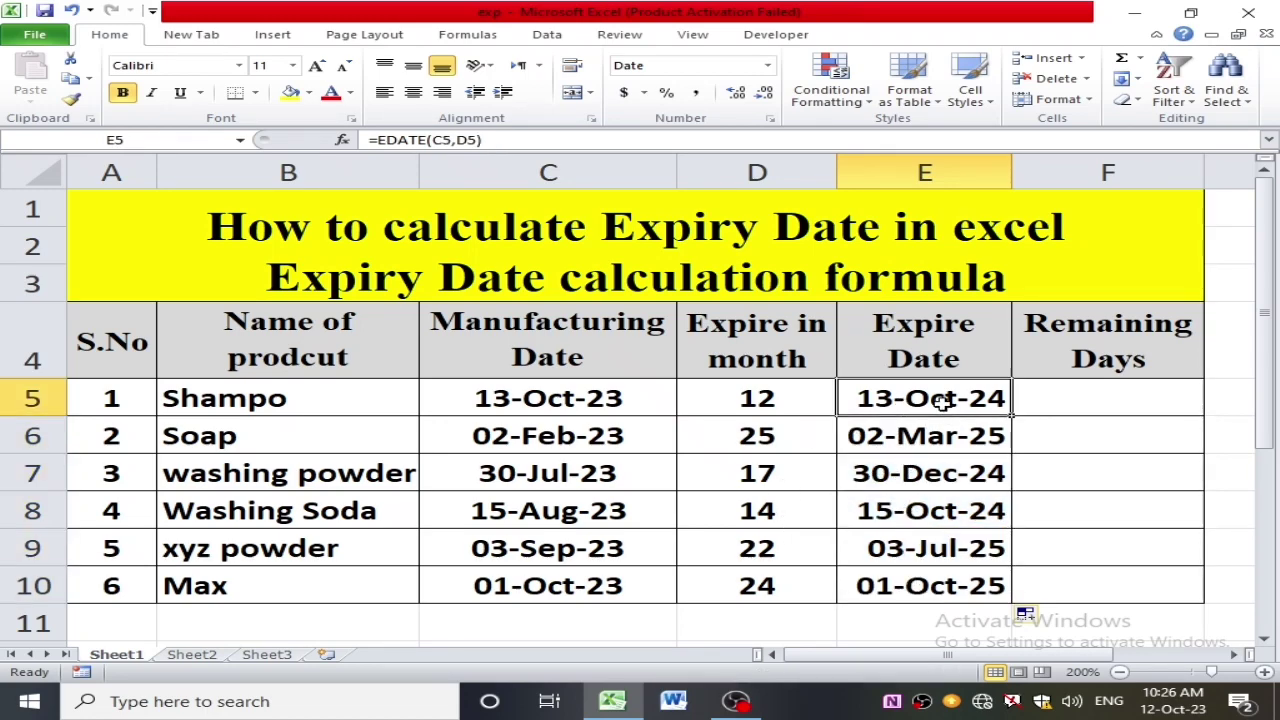
{"action": "left_click", "coordinate": [1062, 405]}
{"action": "double_click", "coordinate": [1059, 402]}
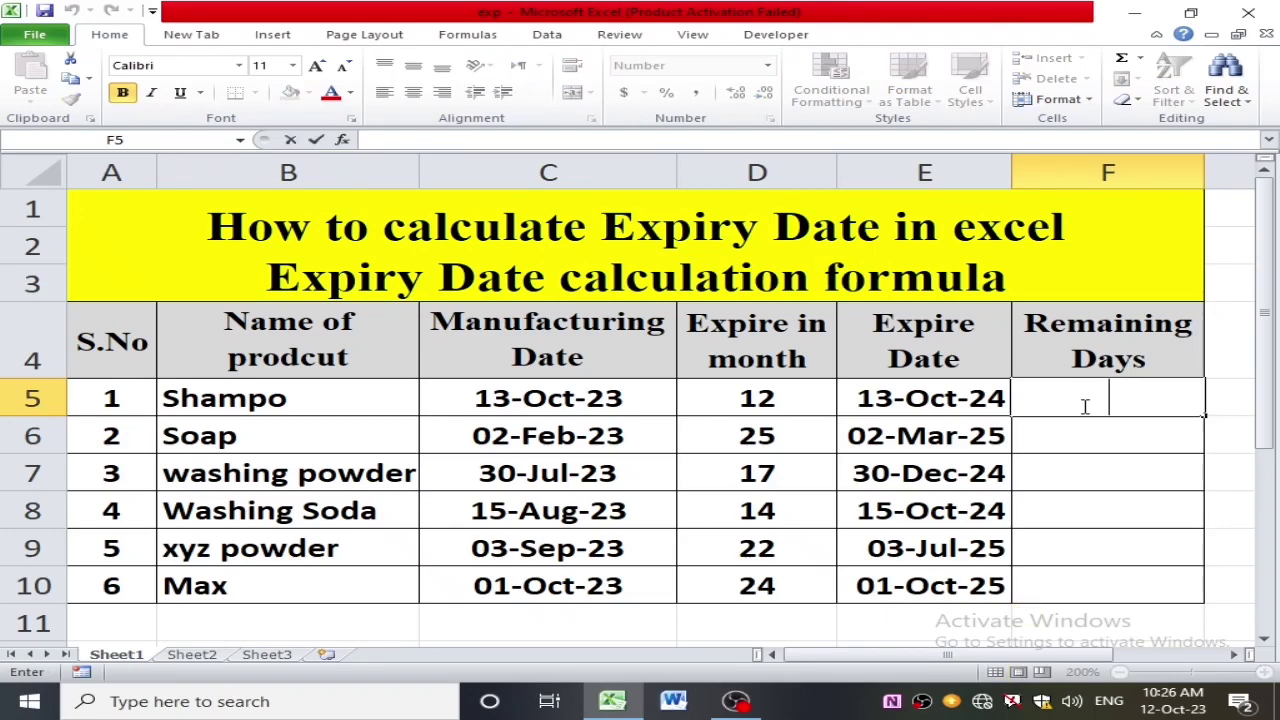
Enter =E5-today() in F5, showing 367 remaining days for Shampo
{"action": "left_click", "coordinate": [326, 398]}
{"action": "left_click", "coordinate": [1084, 400]}
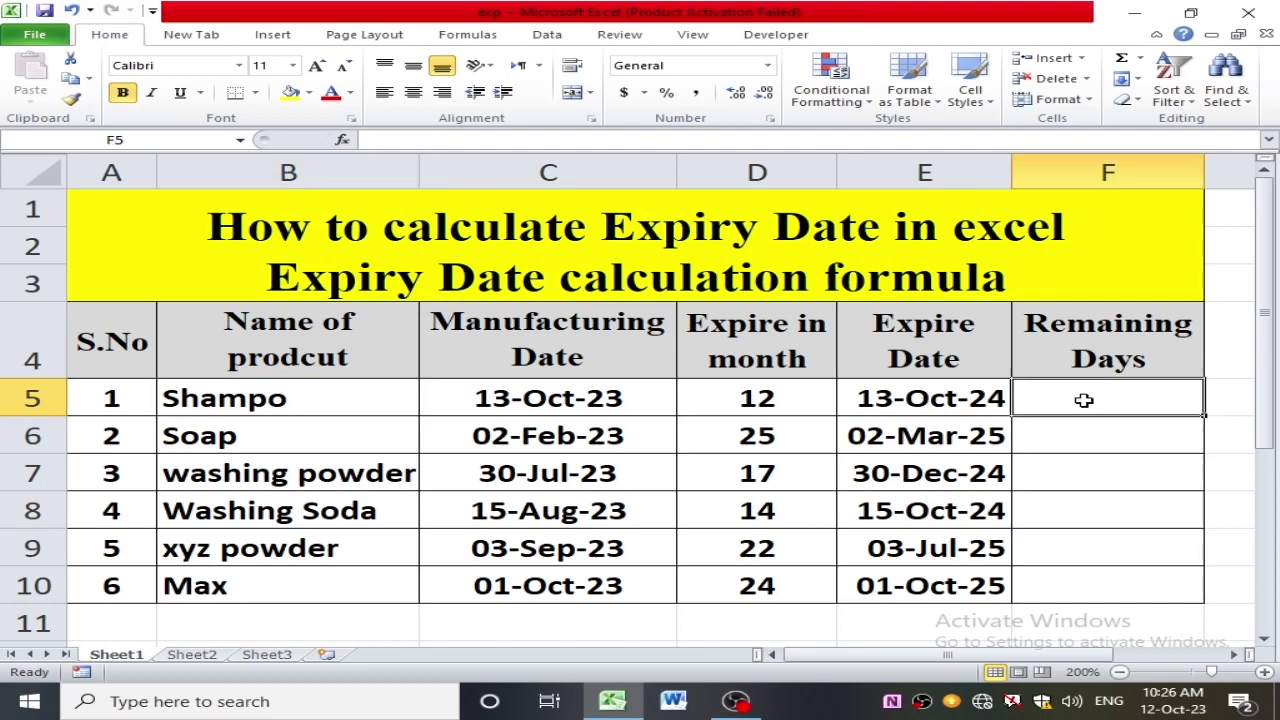
{"action": "double_click", "coordinate": [1084, 400]}
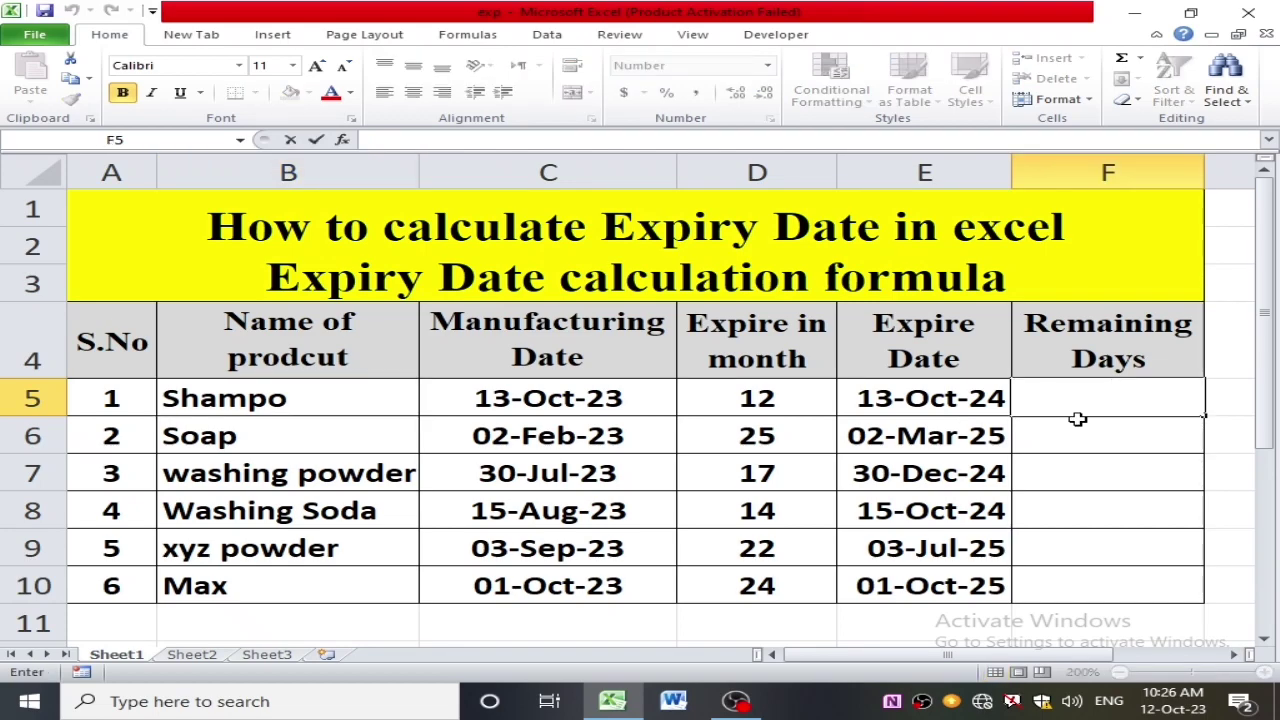
{"action": "type", "text": "="}
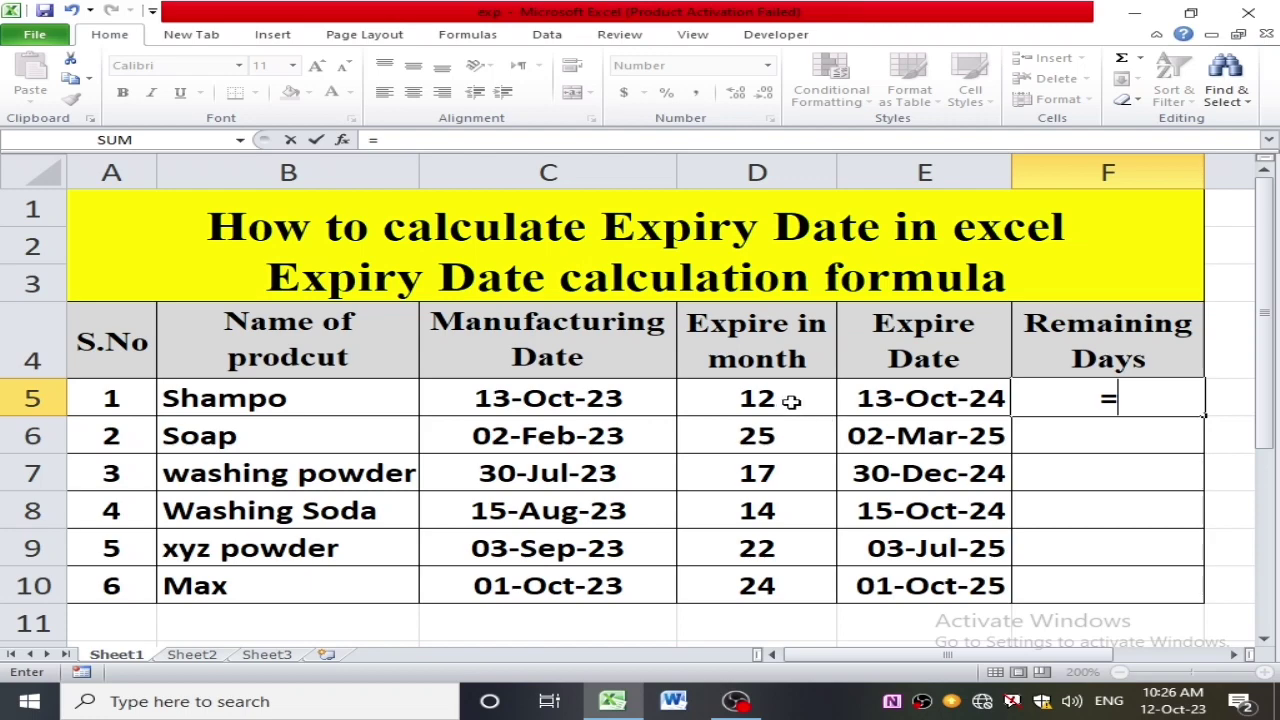
{"action": "left_click", "coordinate": [951, 400]}
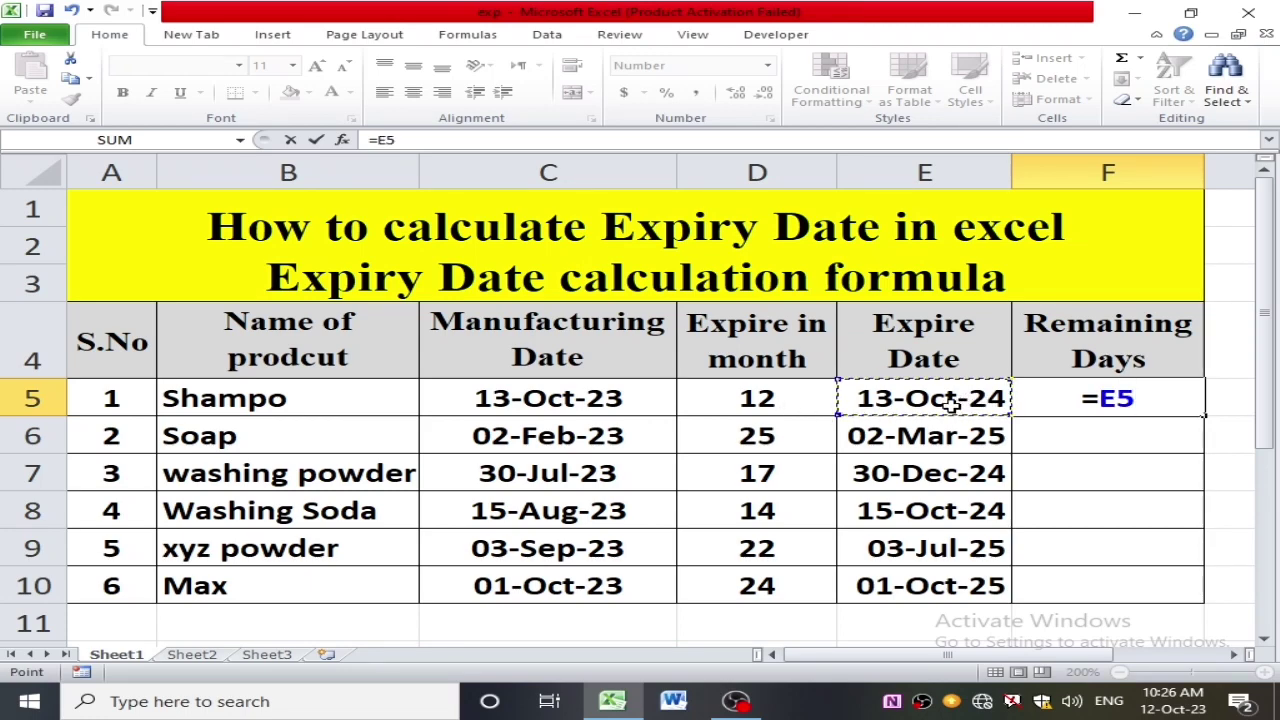
{"action": "type", "text": "-"}
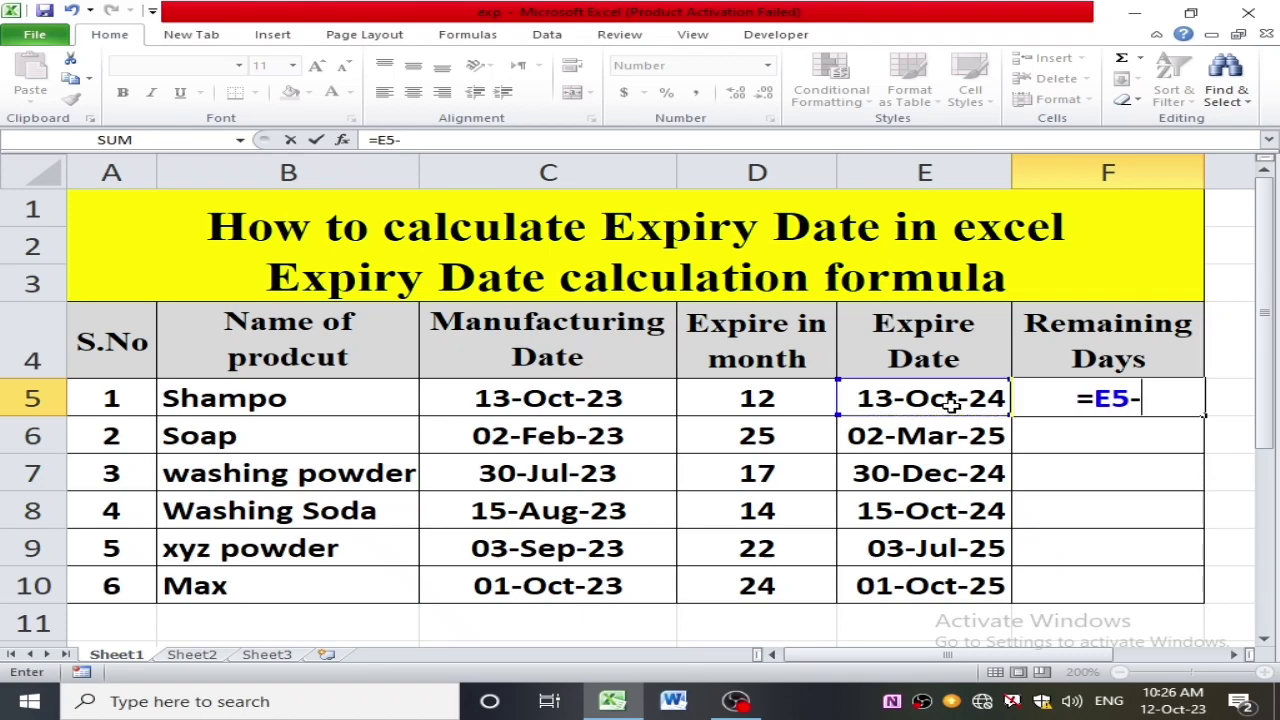
{"action": "type", "text": "tod"}
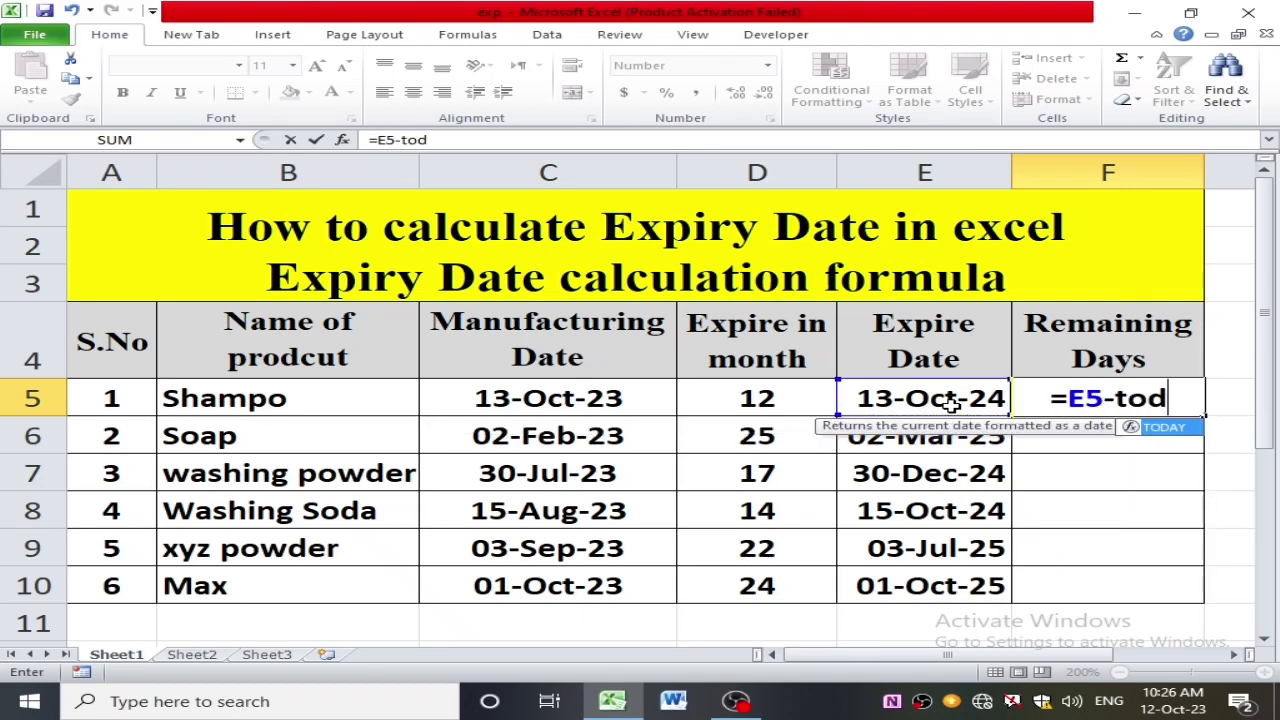
{"action": "type", "text": "ay("}
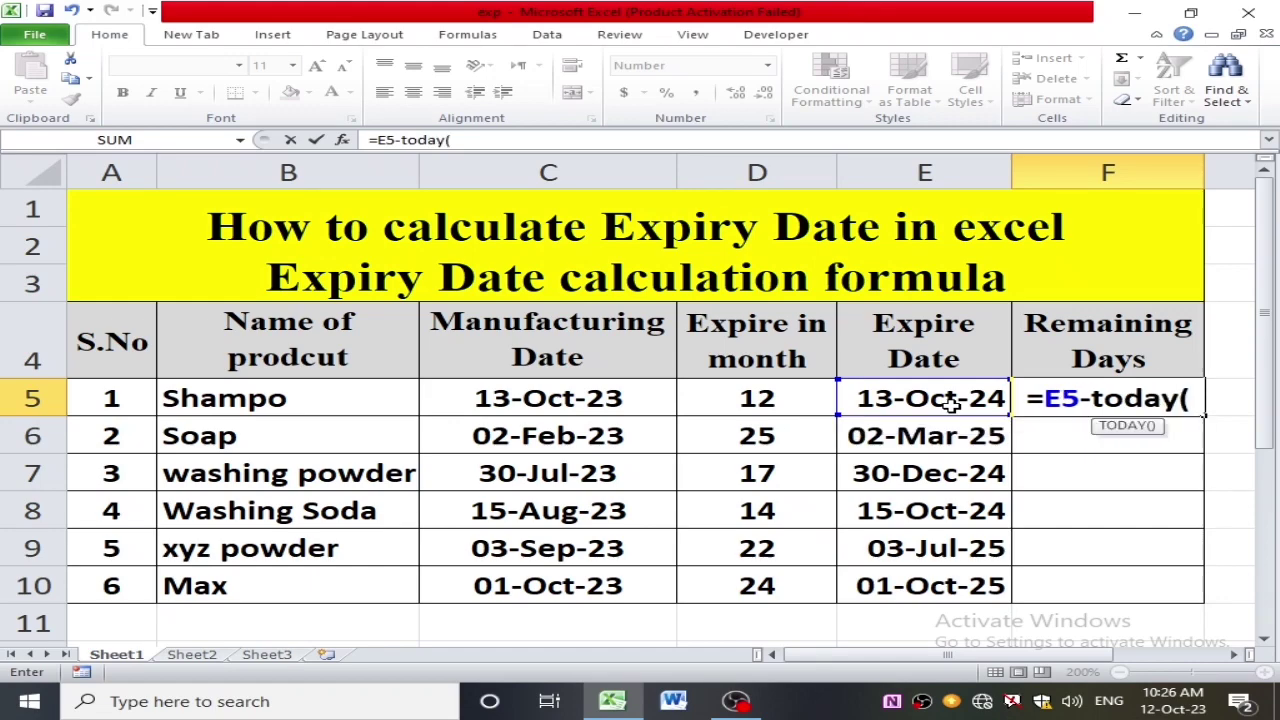
{"action": "type", "text": ")"}
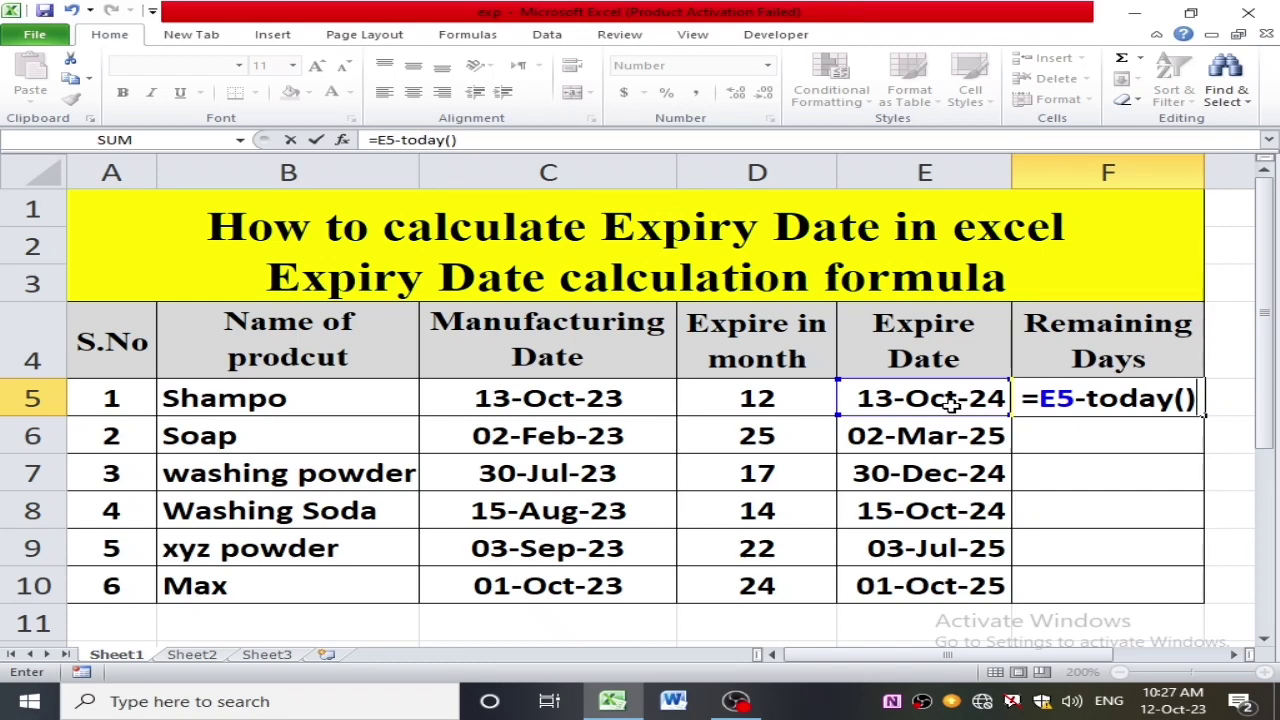
{"action": "key", "text": "Return"}
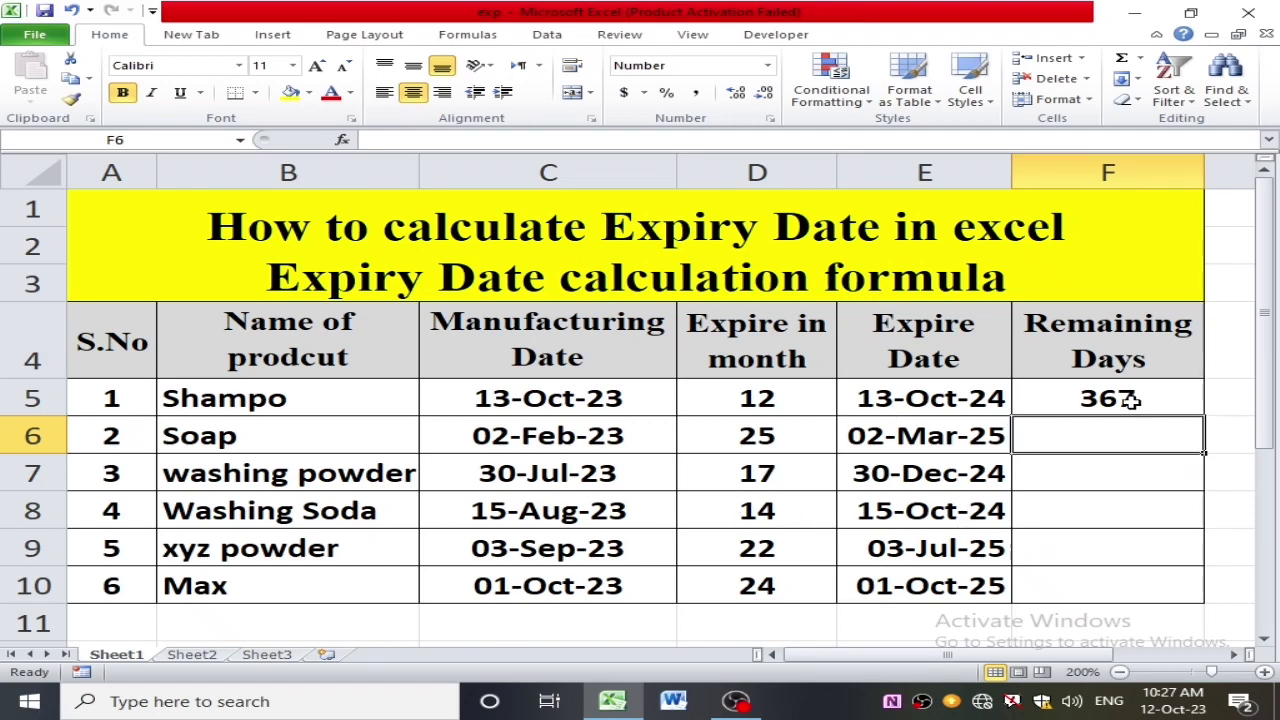
{"action": "left_click", "coordinate": [1122, 402]}
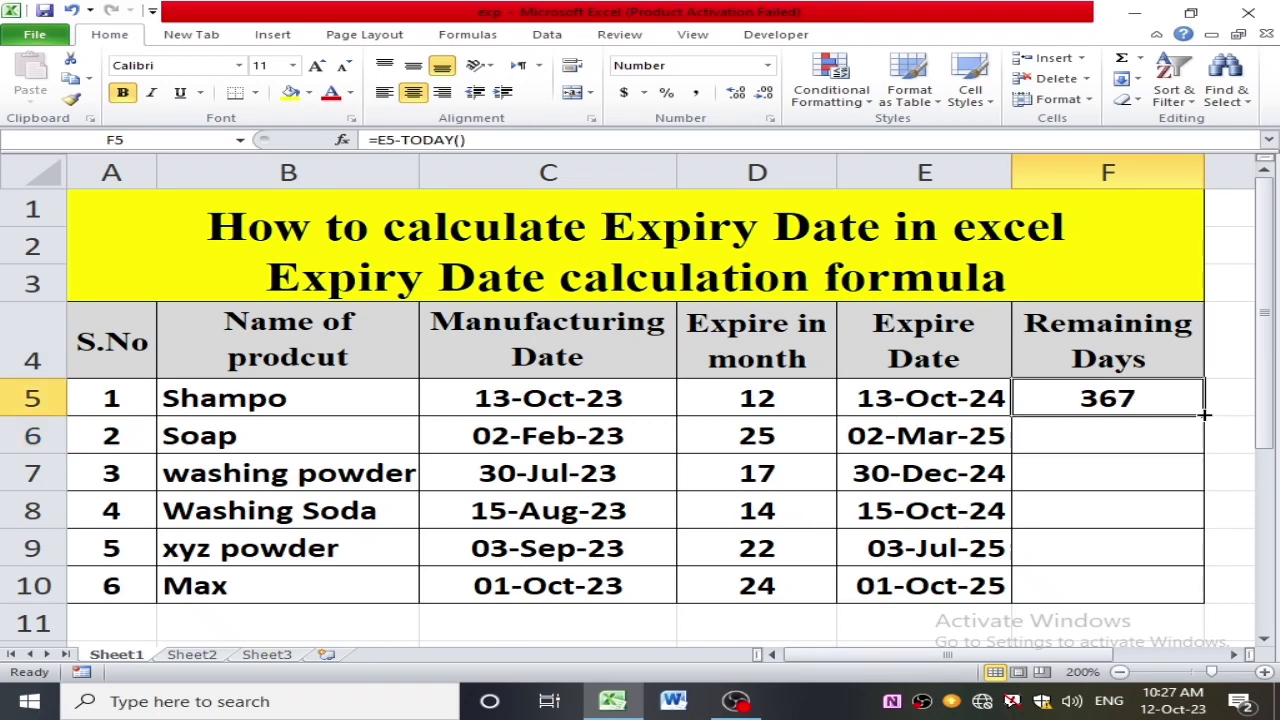
{"action": "left_click_drag", "start_coordinate": [1205, 414], "coordinate": [1170, 608]}
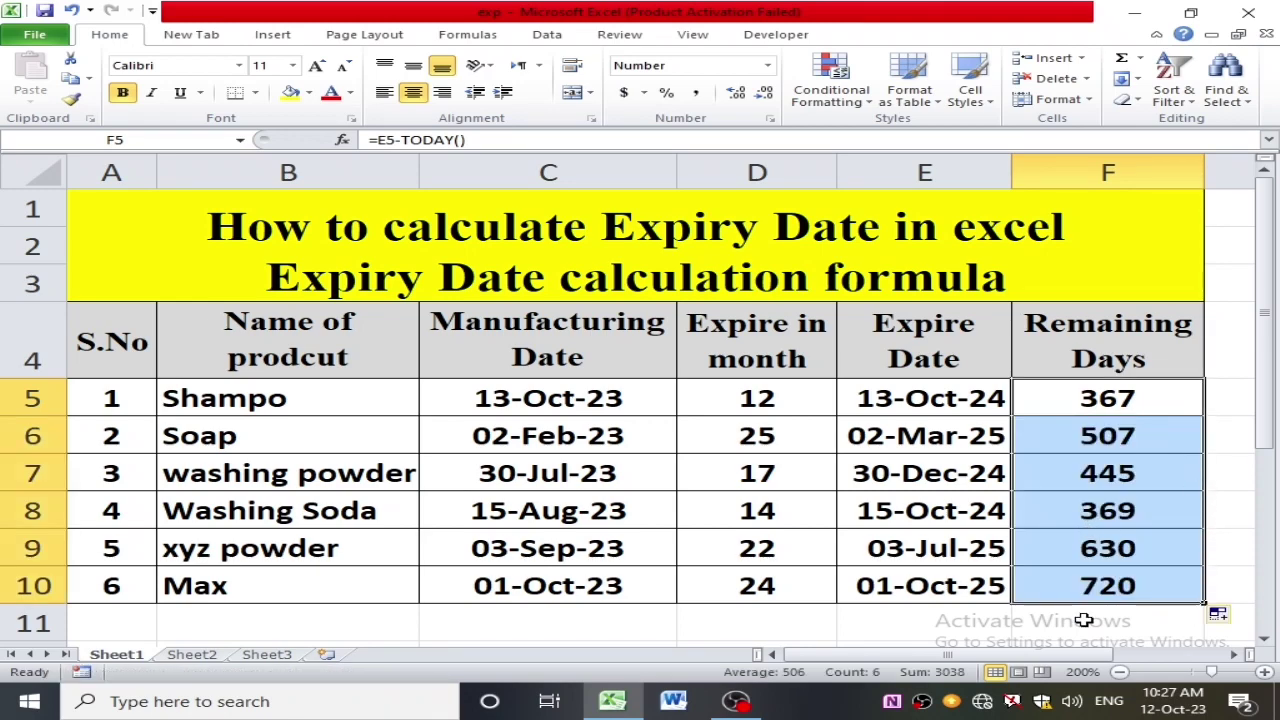
{"action": "left_click", "coordinate": [1054, 405]}
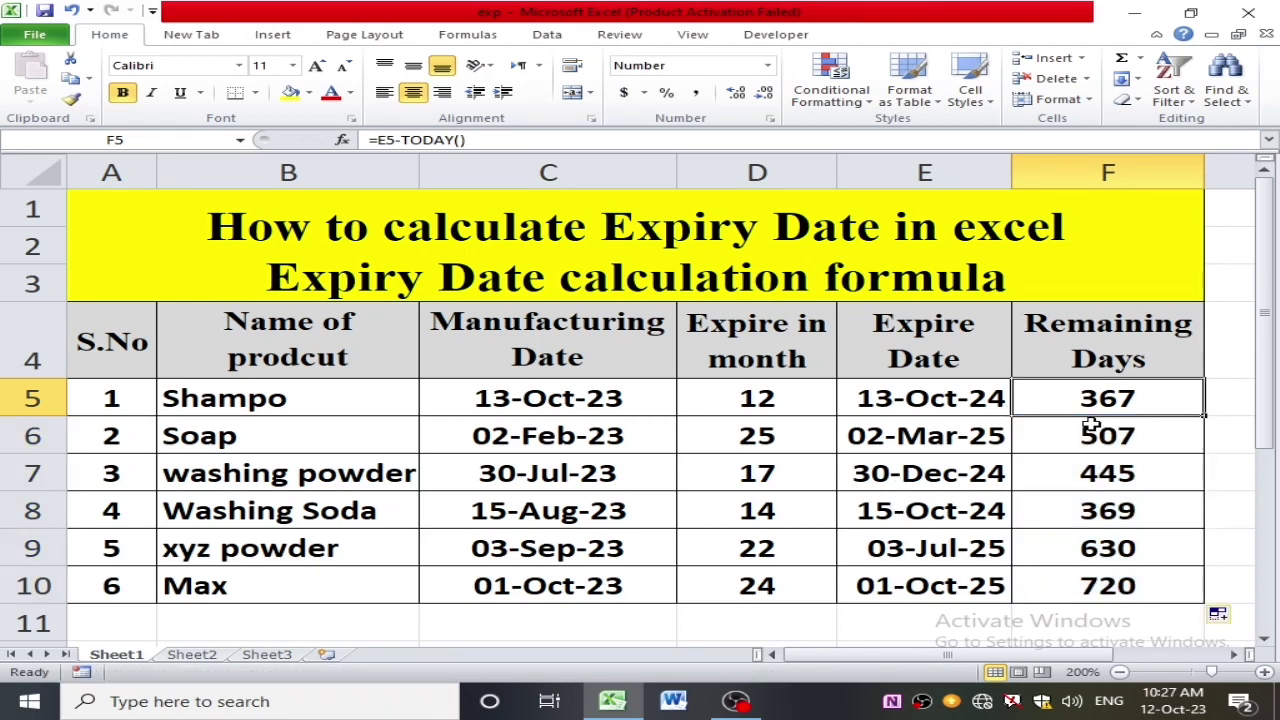
{"action": "left_click_drag", "start_coordinate": [1088, 414], "coordinate": [1098, 562]}
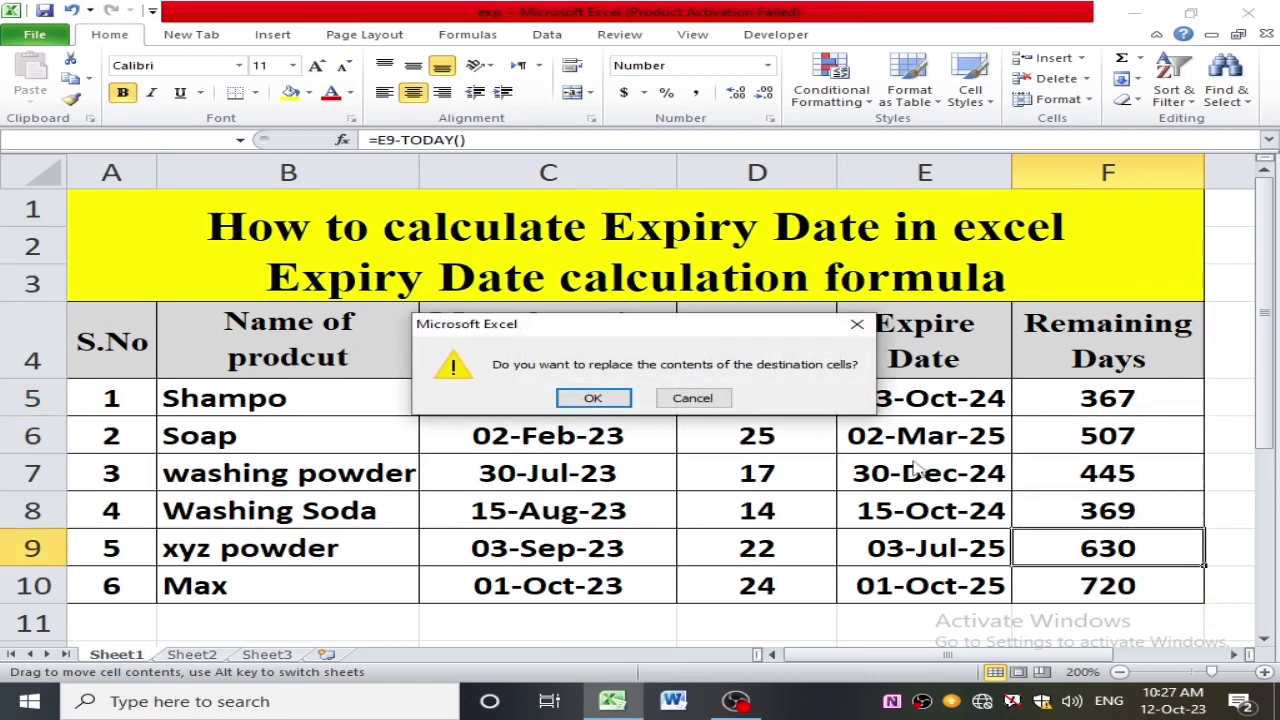
{"action": "left_click", "coordinate": [692, 397]}
{"action": "left_click", "coordinate": [1170, 494]}
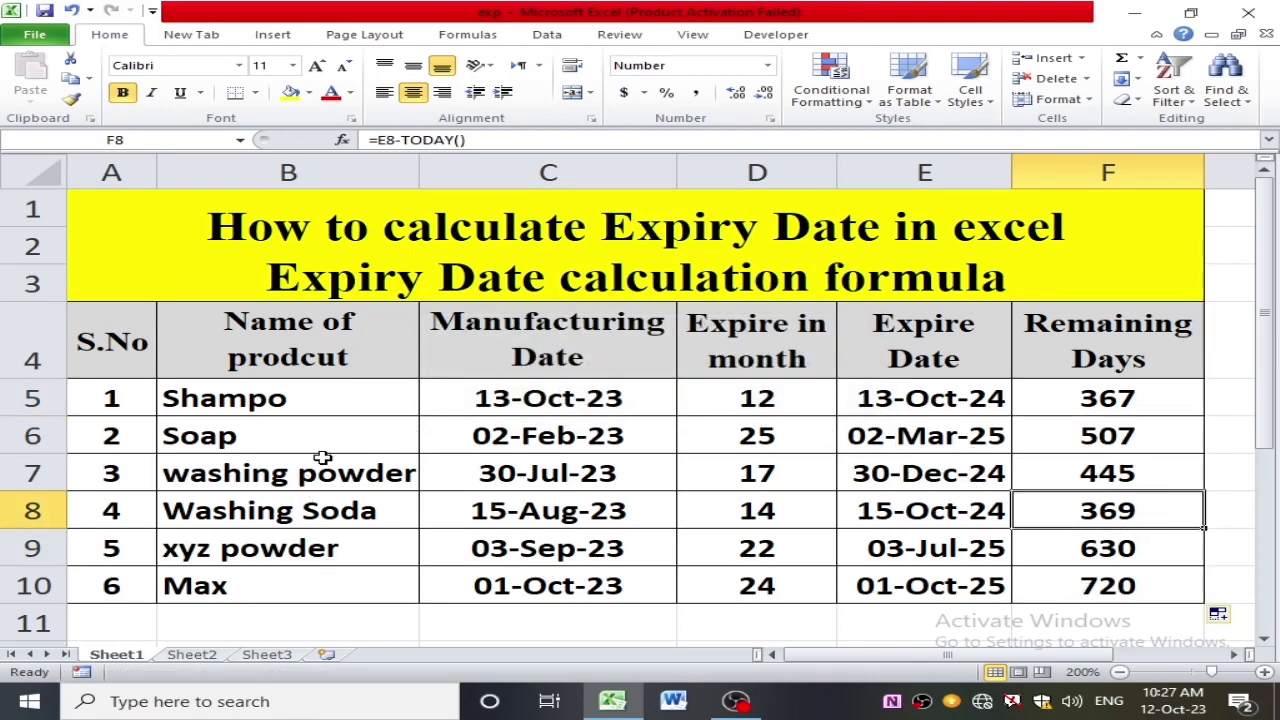
{"action": "mouse_move", "coordinate": [149, 317]}
{"action": "left_mouse_down"}
{"action": "mouse_move", "coordinate": [415, 486]}
{"action": "mouse_move", "coordinate": [1043, 569]}
{"action": "left_mouse_up"}
{"action": "left_click", "coordinate": [860, 545]}
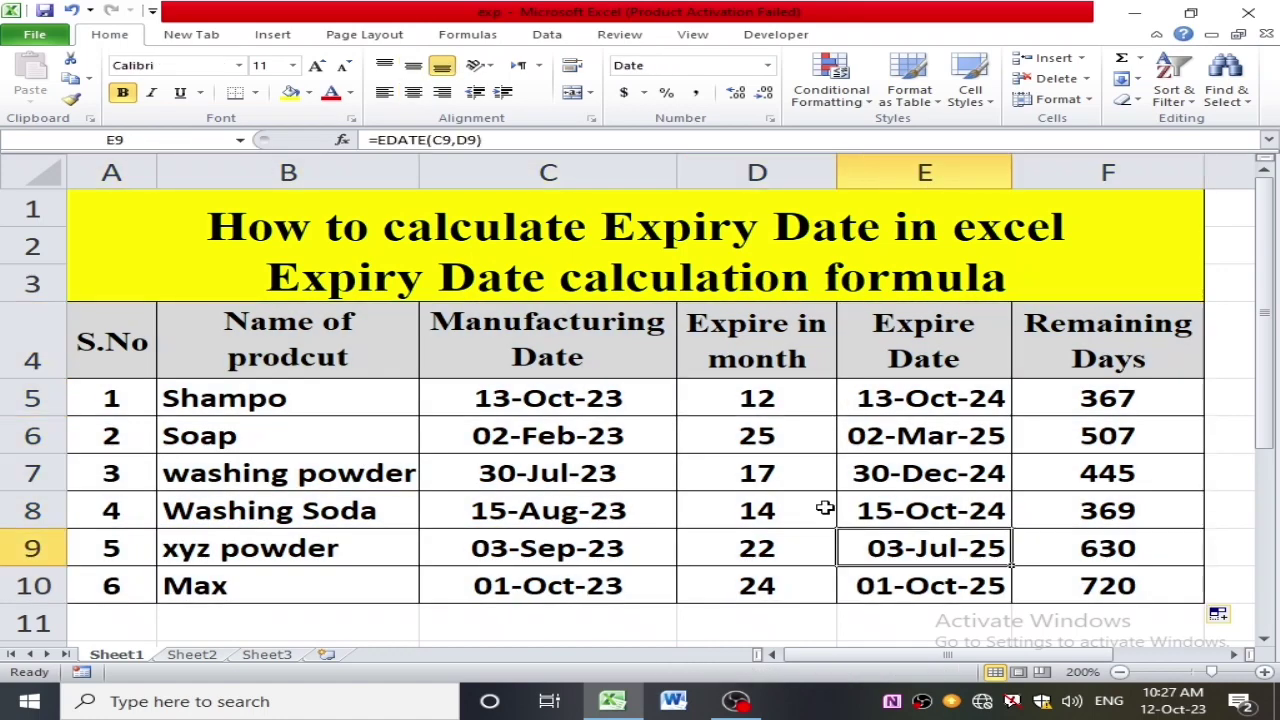
{"action": "left_click_drag", "start_coordinate": [545, 340], "coordinate": [714, 515]}
{"action": "left_click", "coordinate": [1070, 362], "text": "ctrl"}
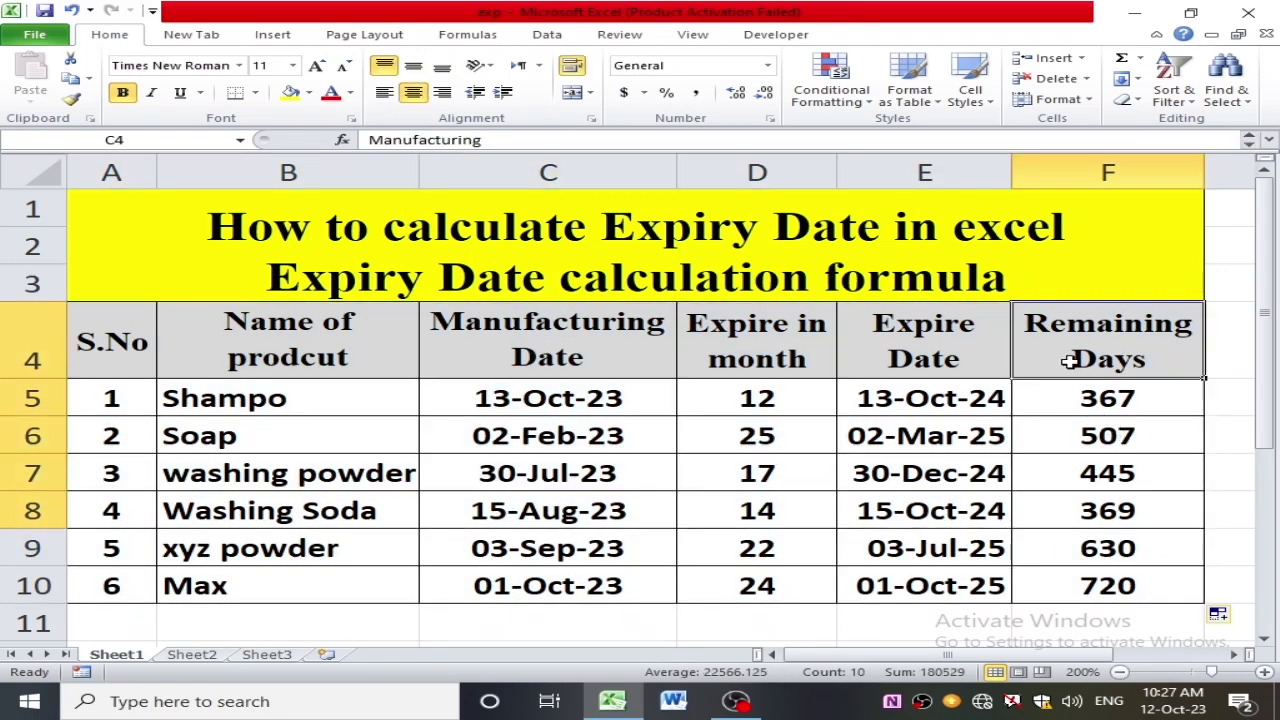
{"action": "left_click_drag", "start_coordinate": [1070, 362], "coordinate": [245, 555]}
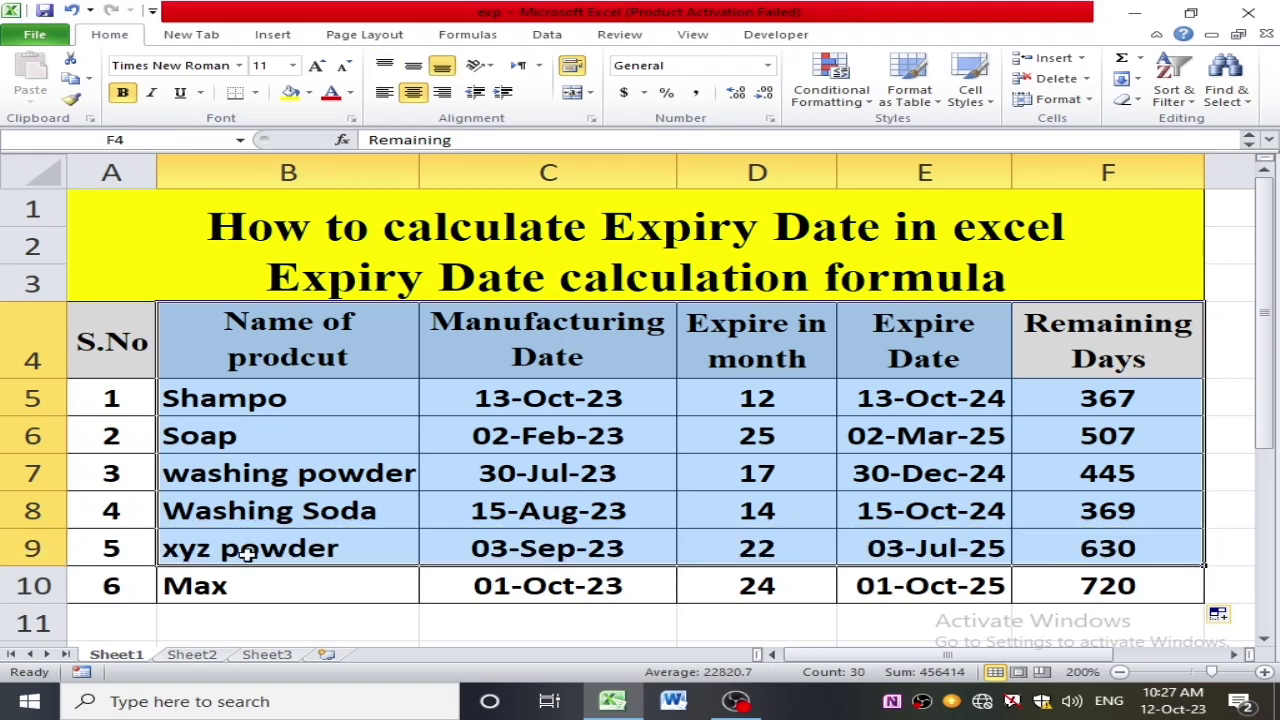
{"action": "left_click", "coordinate": [400, 597]}
{"action": "mouse_move", "coordinate": [123, 357]}
{"action": "left_mouse_down"}
{"action": "mouse_move", "coordinate": [637, 624]}
{"action": "mouse_move", "coordinate": [1210, 605]}
{"action": "left_mouse_up"}
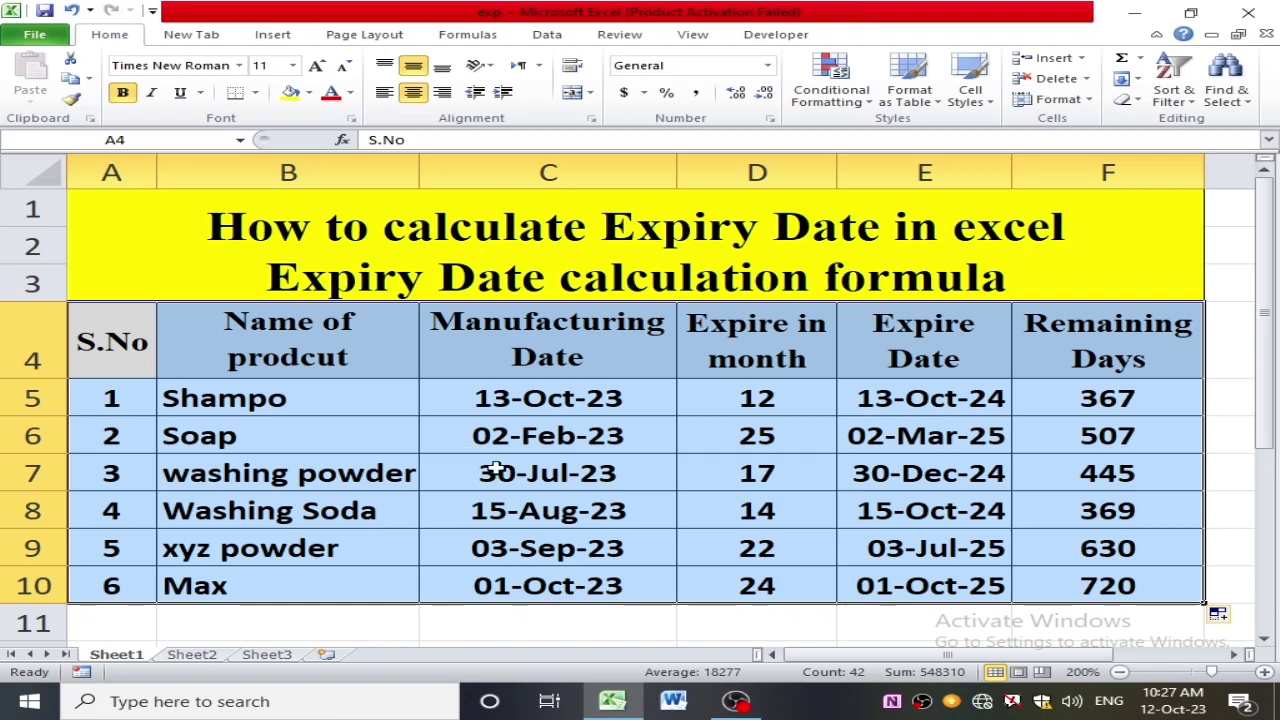
{"action": "left_click_drag", "start_coordinate": [166, 243], "coordinate": [612, 592]}
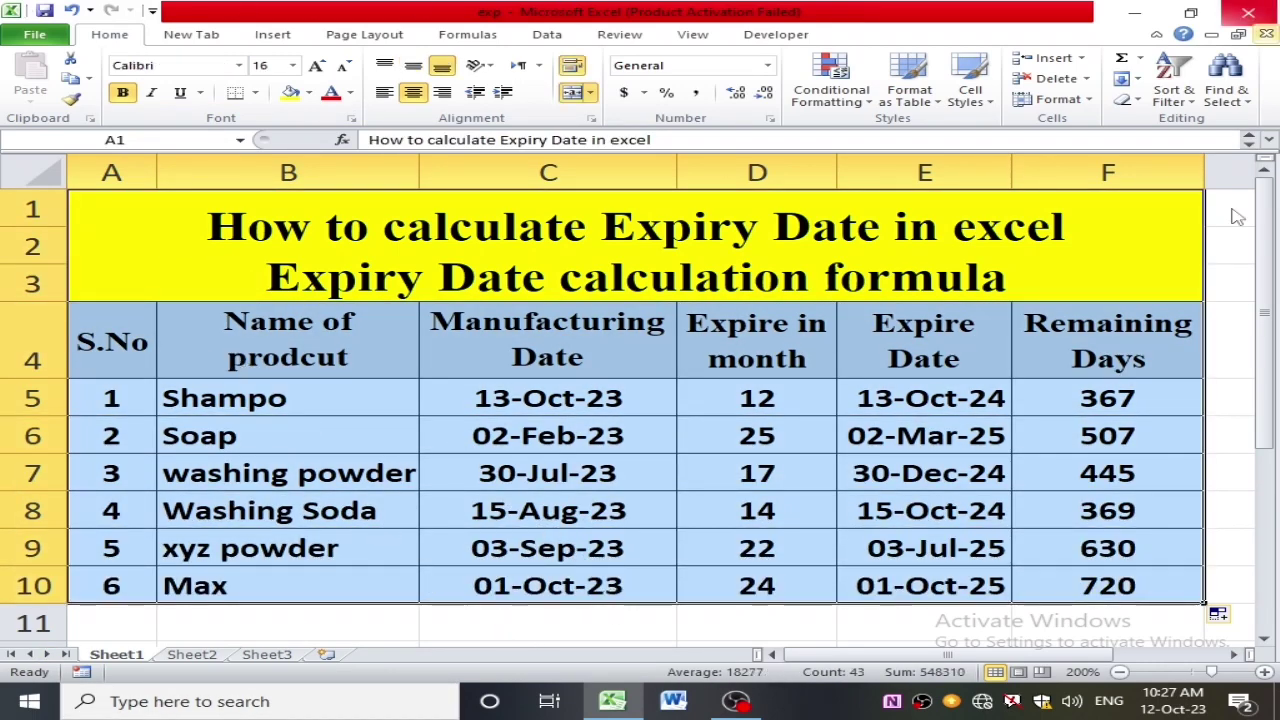
{"action": "left_click", "coordinate": [200, 701]}
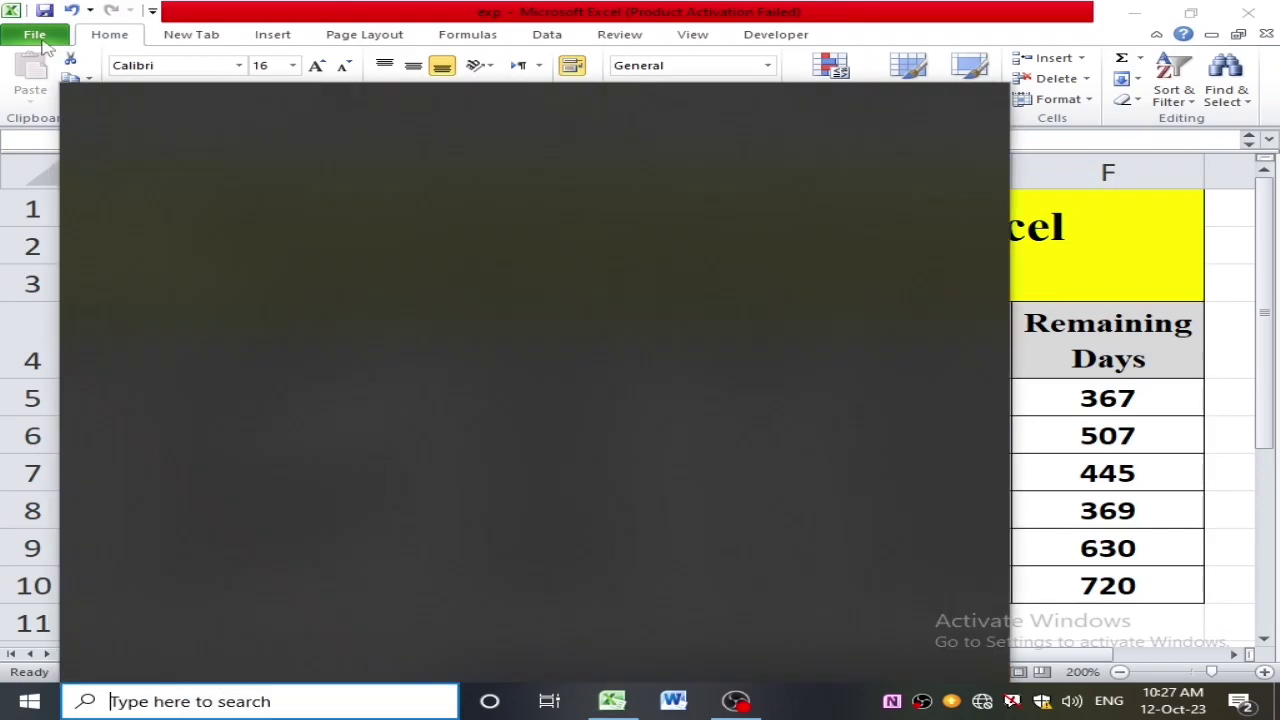
Encrypt the workbook with a password via File > Info > Protect Workbook
{"action": "left_click", "coordinate": [1086, 271]}
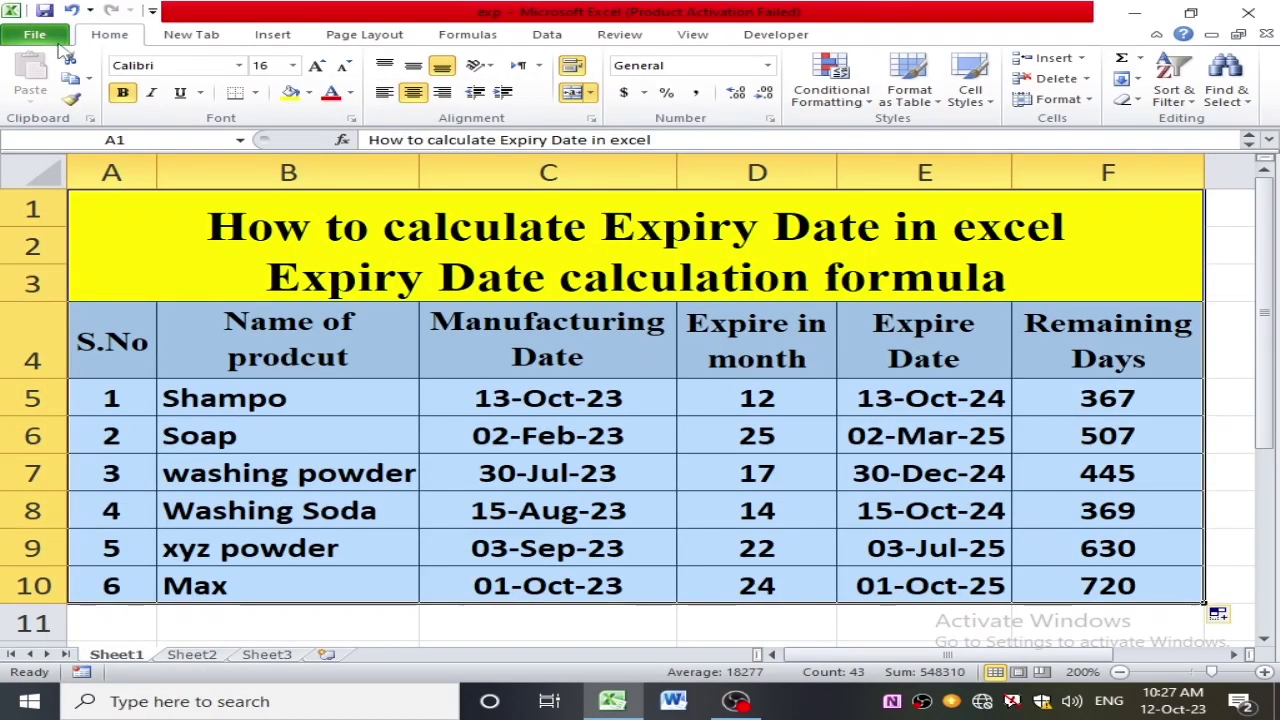
{"action": "left_click", "coordinate": [470, 398]}
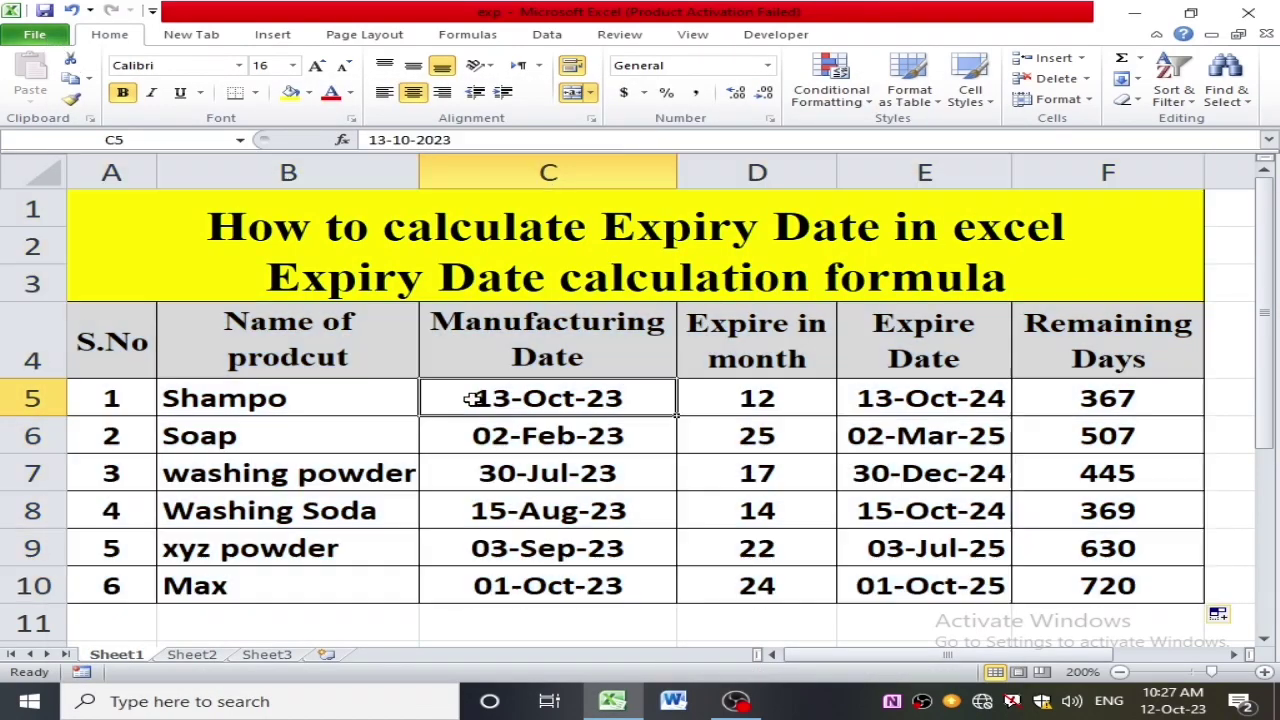
{"action": "left_click", "coordinate": [33, 36]}
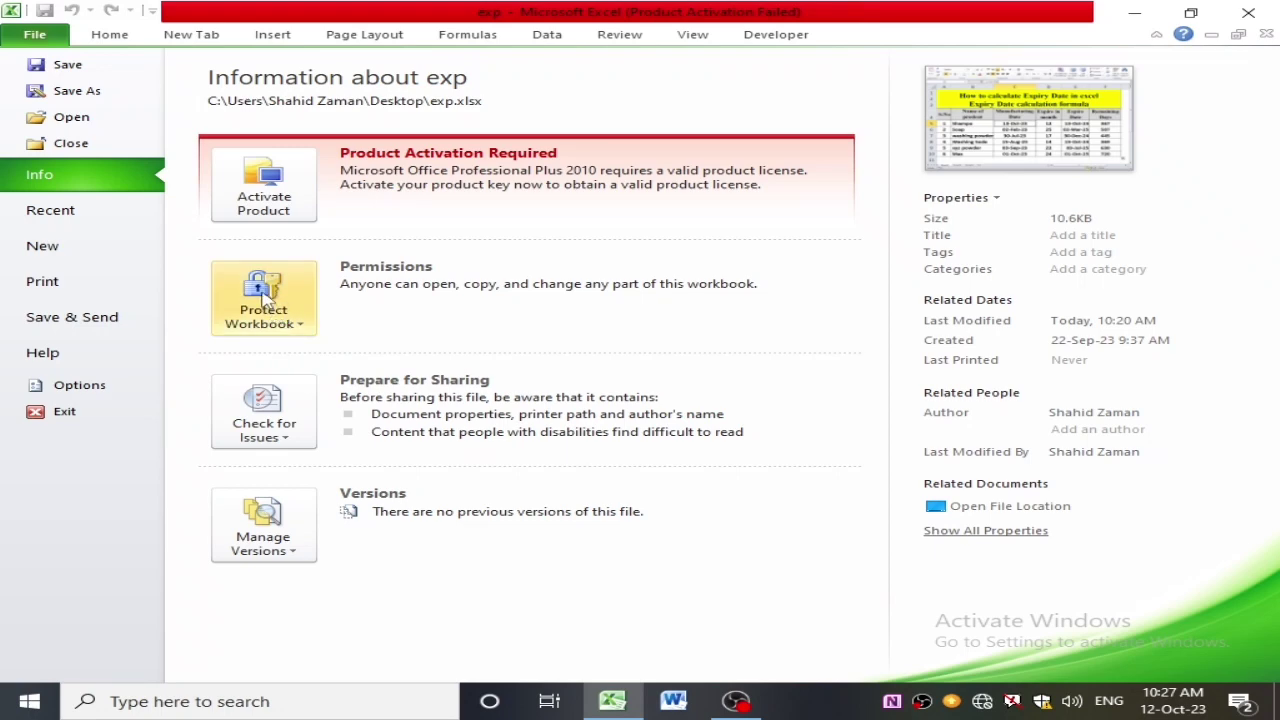
{"action": "left_click", "coordinate": [266, 291]}
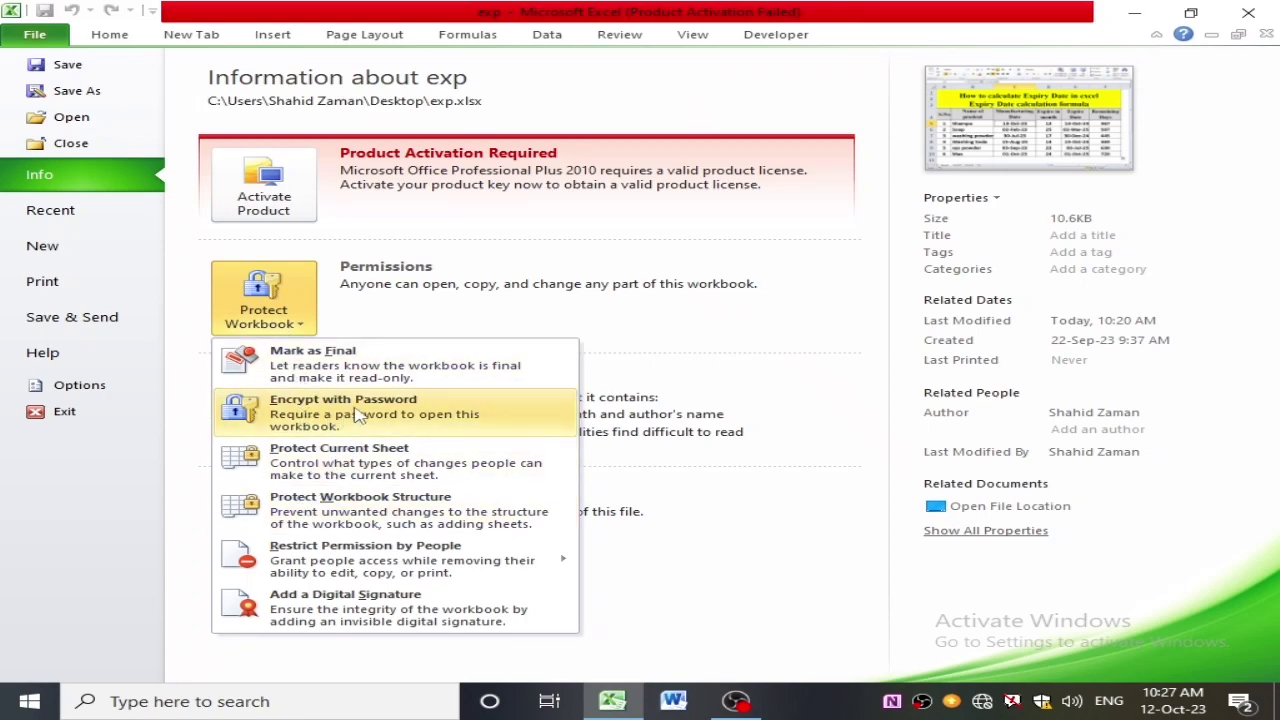
{"action": "left_click", "coordinate": [330, 414]}
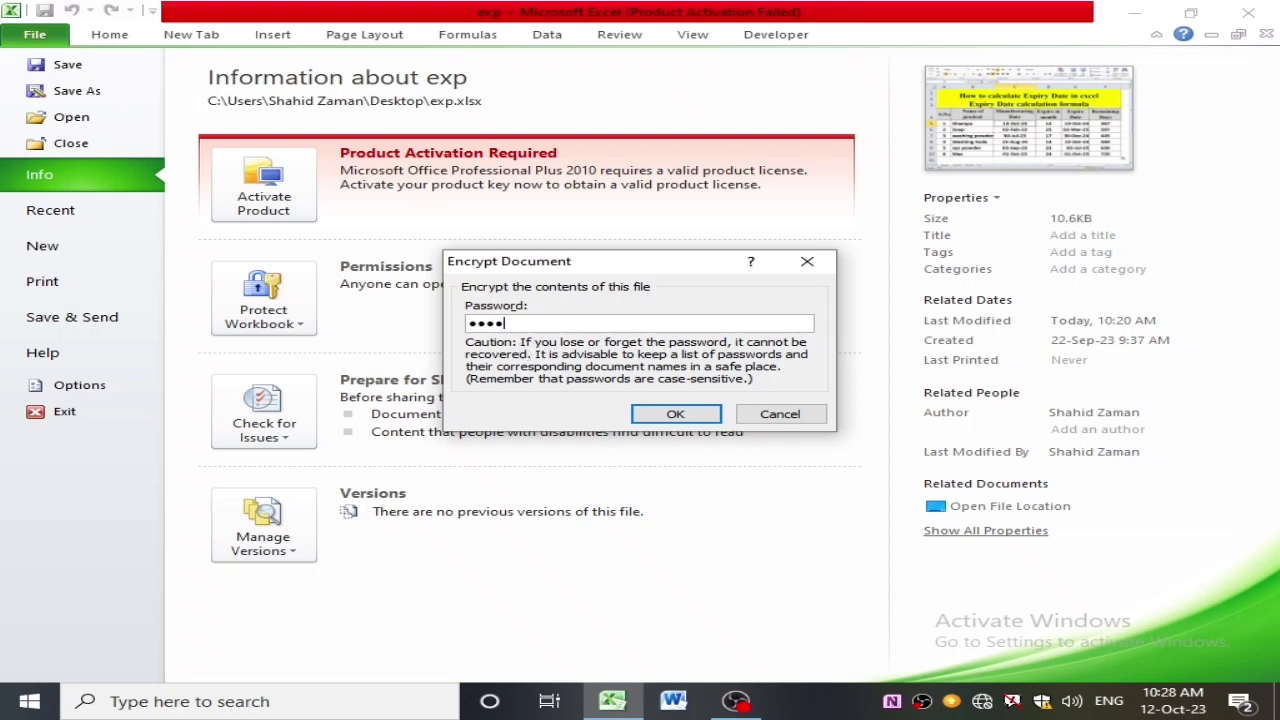
{"action": "left_click", "coordinate": [676, 414]}
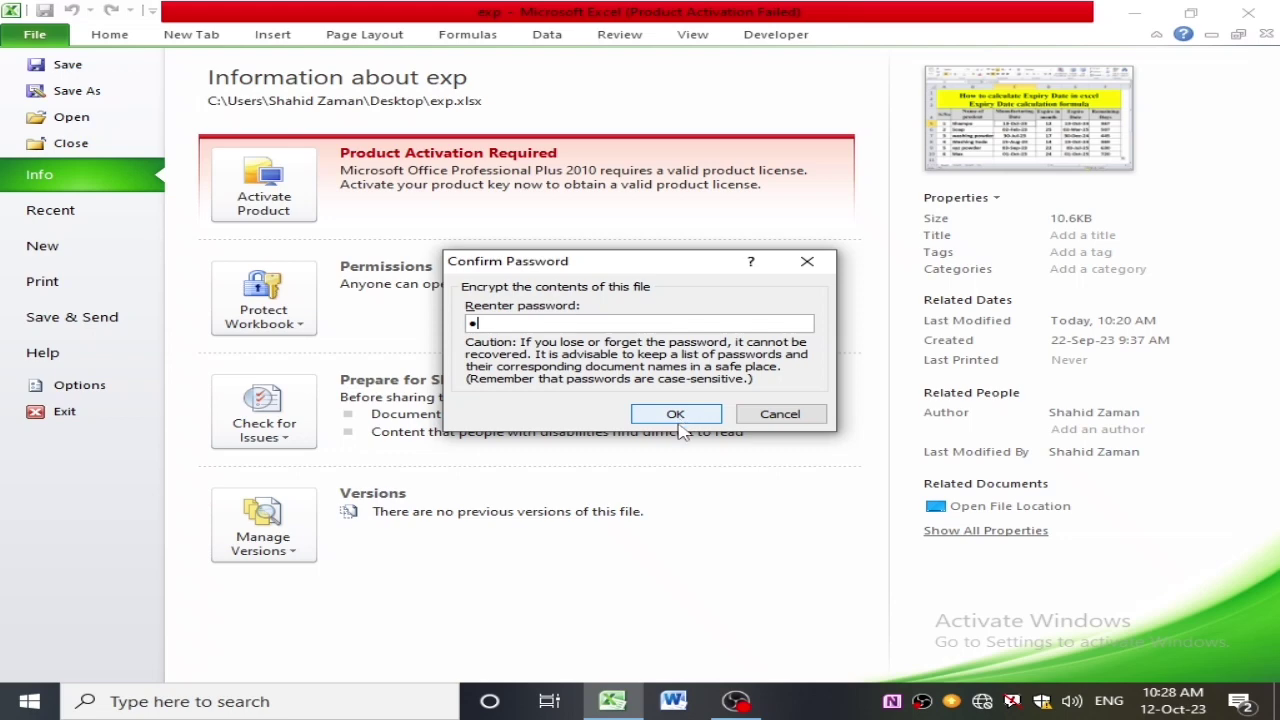
{"action": "type", "text": "4"}
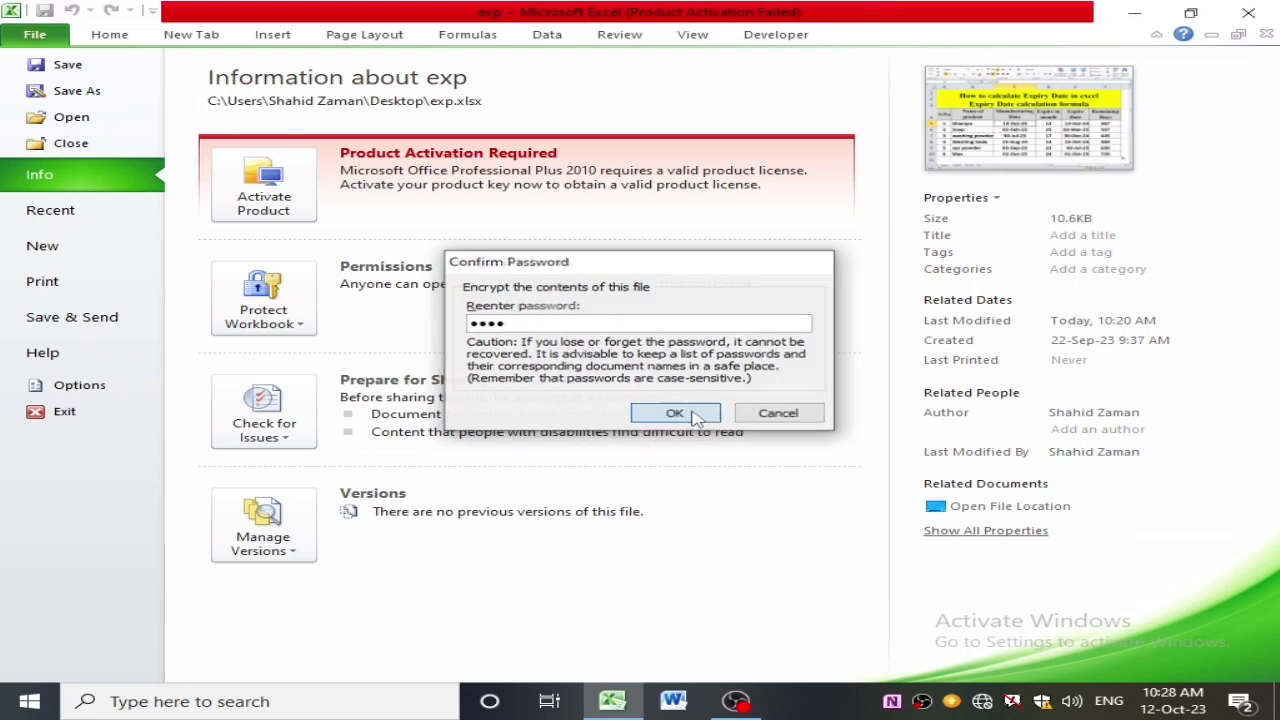
{"action": "left_click", "coordinate": [674, 416]}
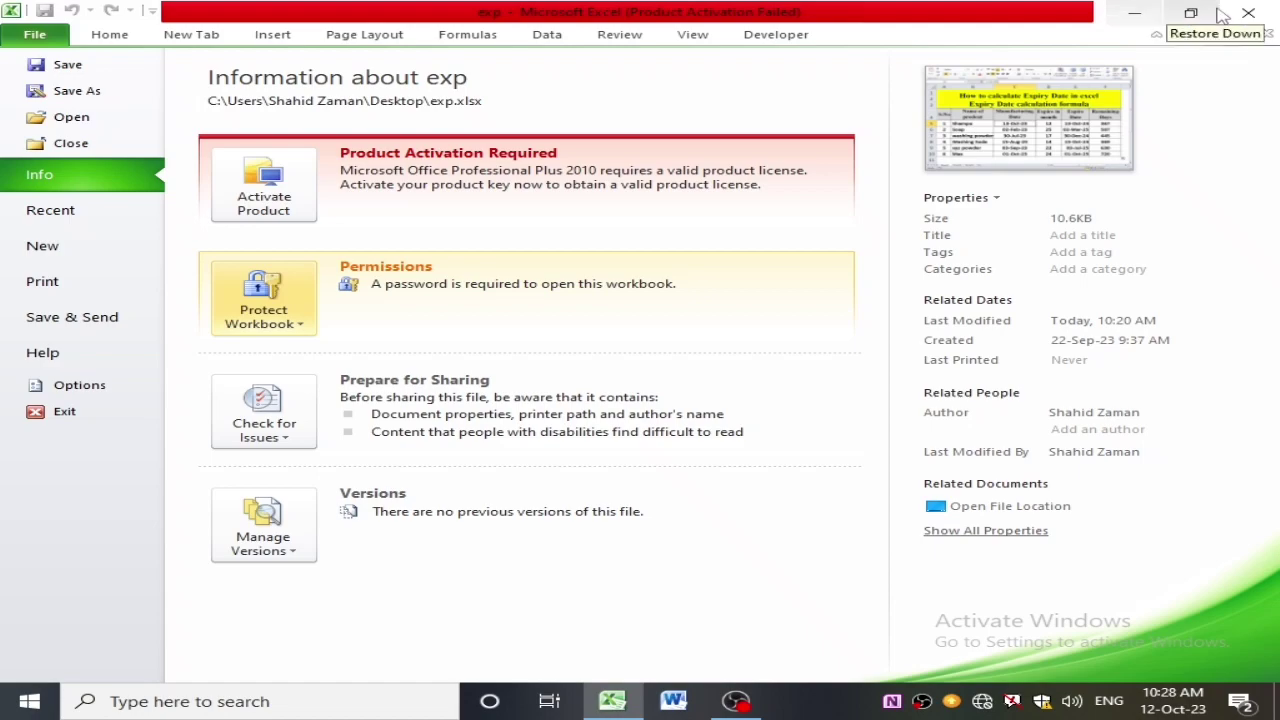
Close the workbook, saving changes, to test the password
{"action": "left_click", "coordinate": [1248, 13]}
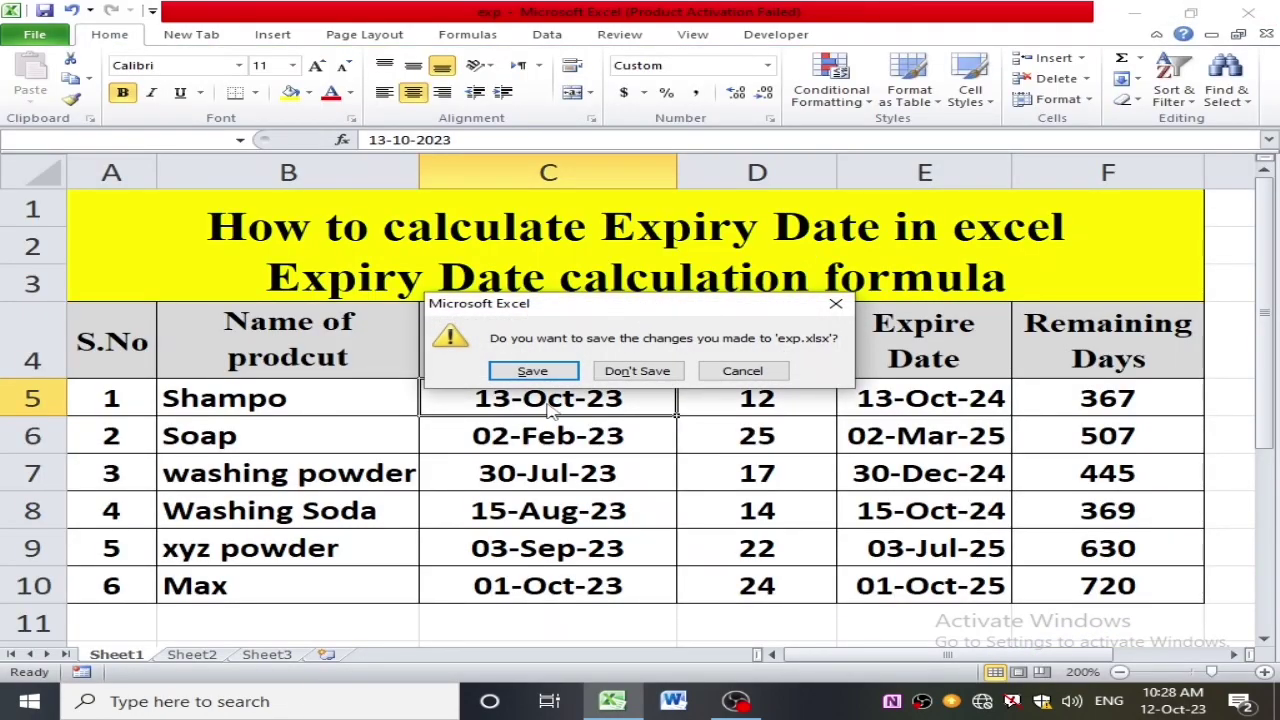
{"action": "left_click", "coordinate": [532, 371]}
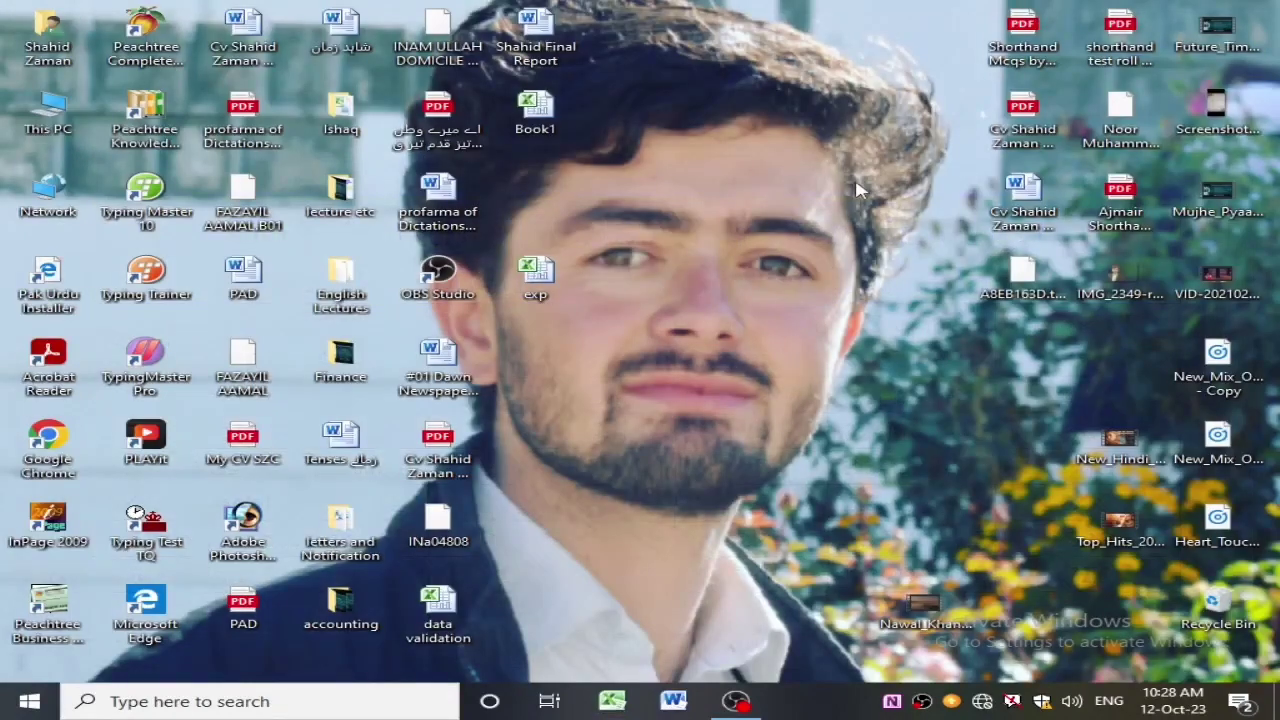
{"action": "right_click", "coordinate": [853, 177]}
{"action": "left_click", "coordinate": [897, 229]}
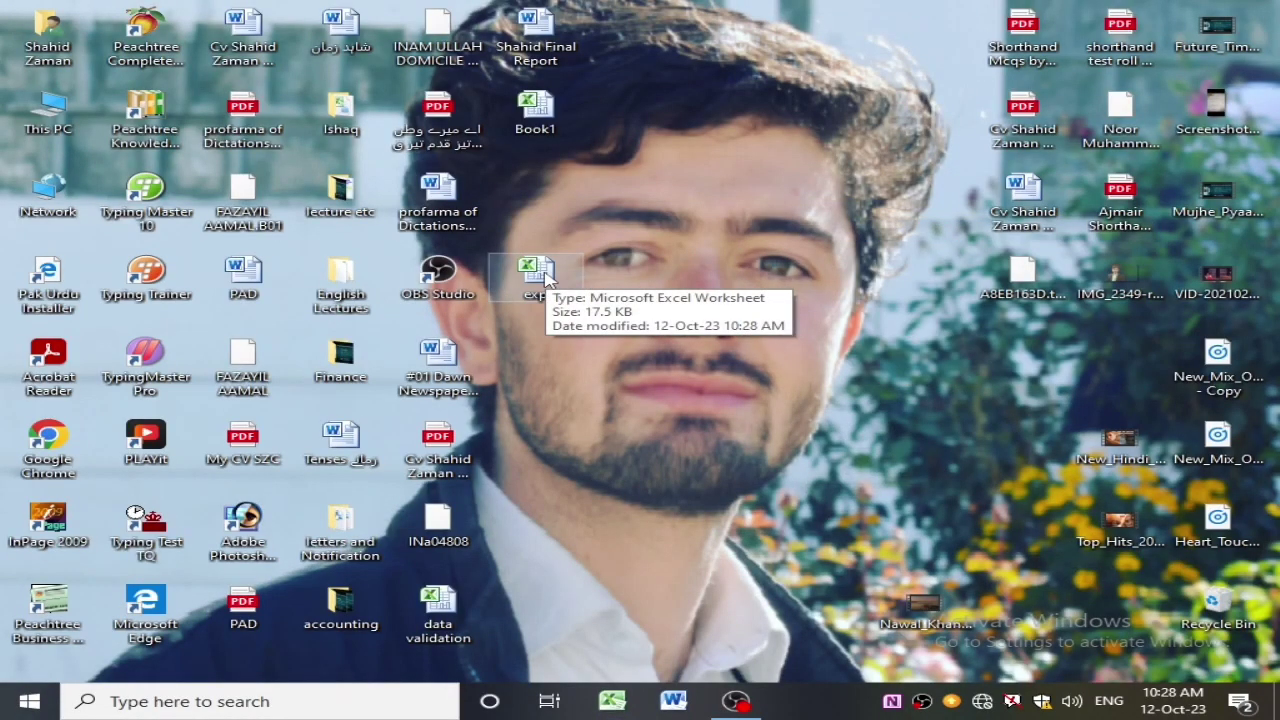
Try reopening exp with a wrong password, dismiss the error and close the empty Excel window
{"action": "double_click", "coordinate": [547, 279]}
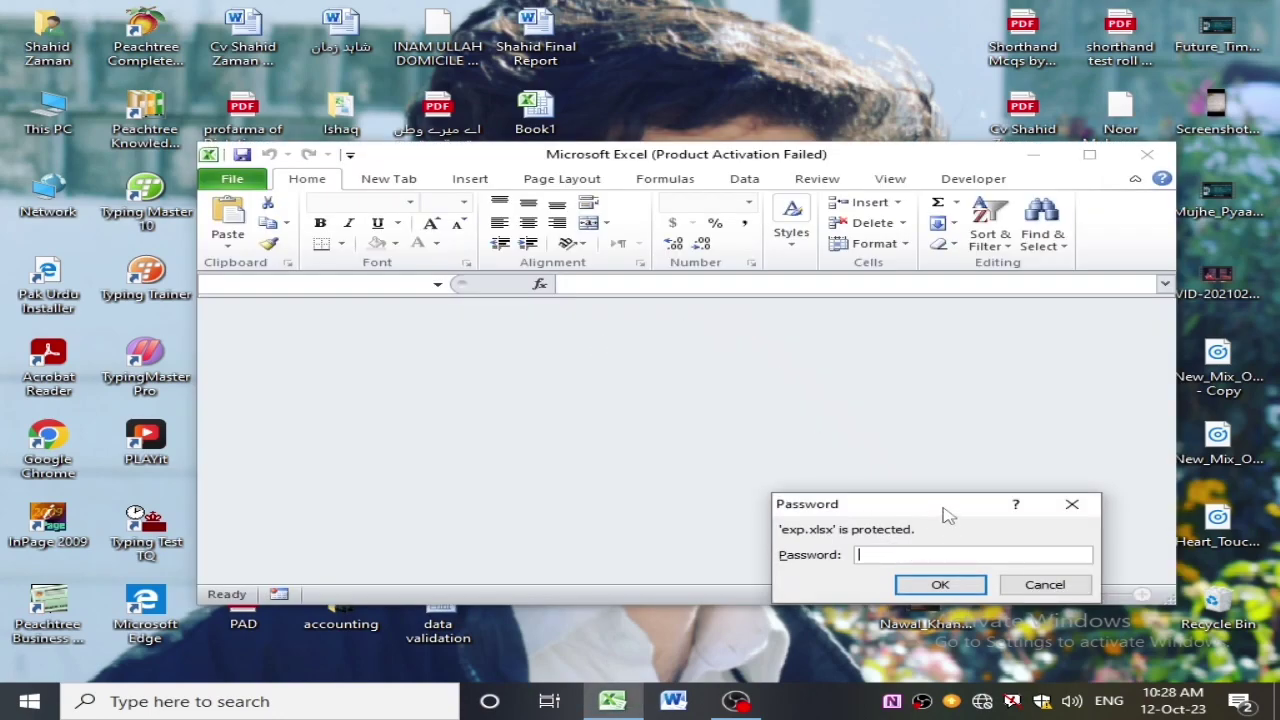
{"action": "left_click_drag", "start_coordinate": [948, 514], "coordinate": [745, 380]}
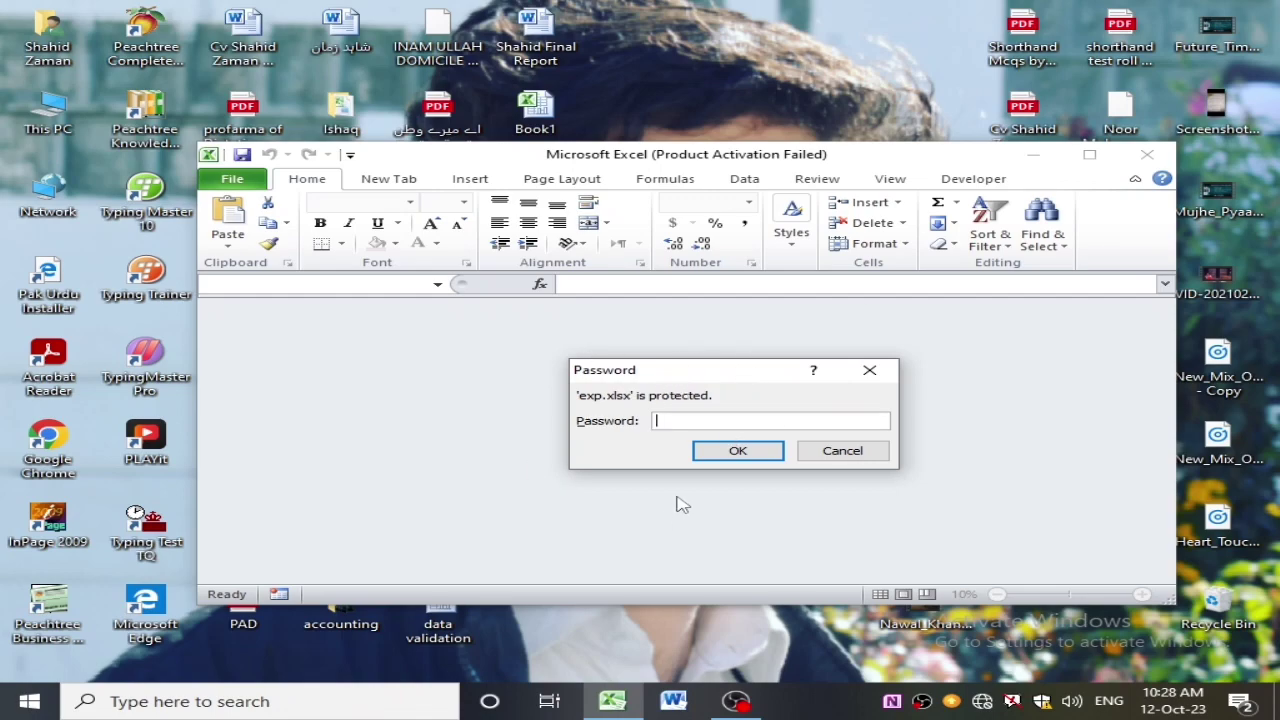
{"action": "left_click", "coordinate": [740, 452]}
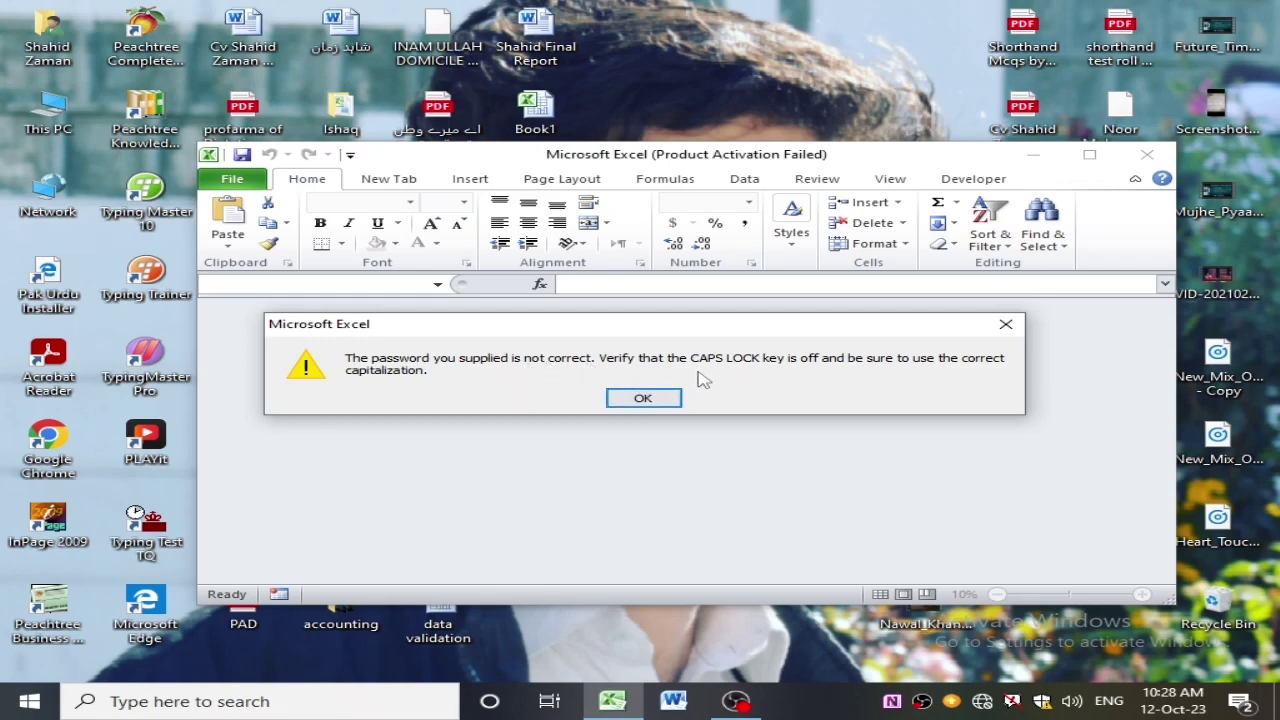
{"action": "left_click", "coordinate": [680, 399]}
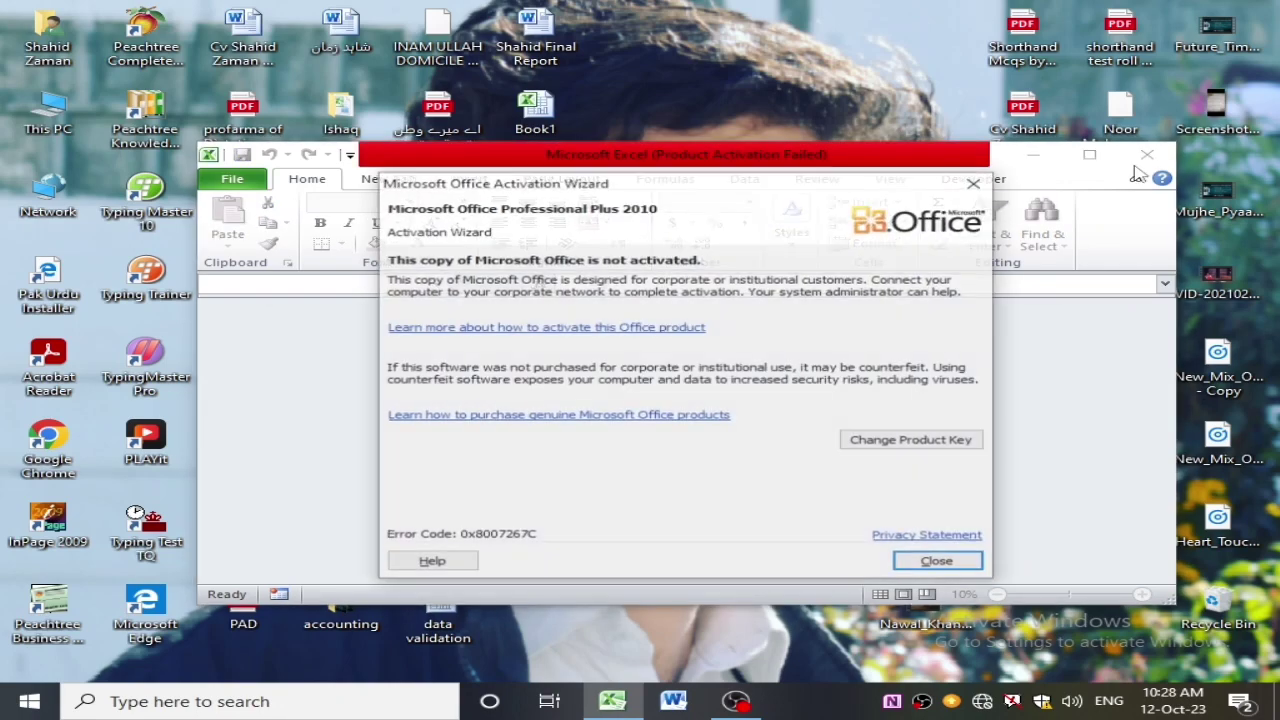
{"action": "left_click", "coordinate": [935, 561]}
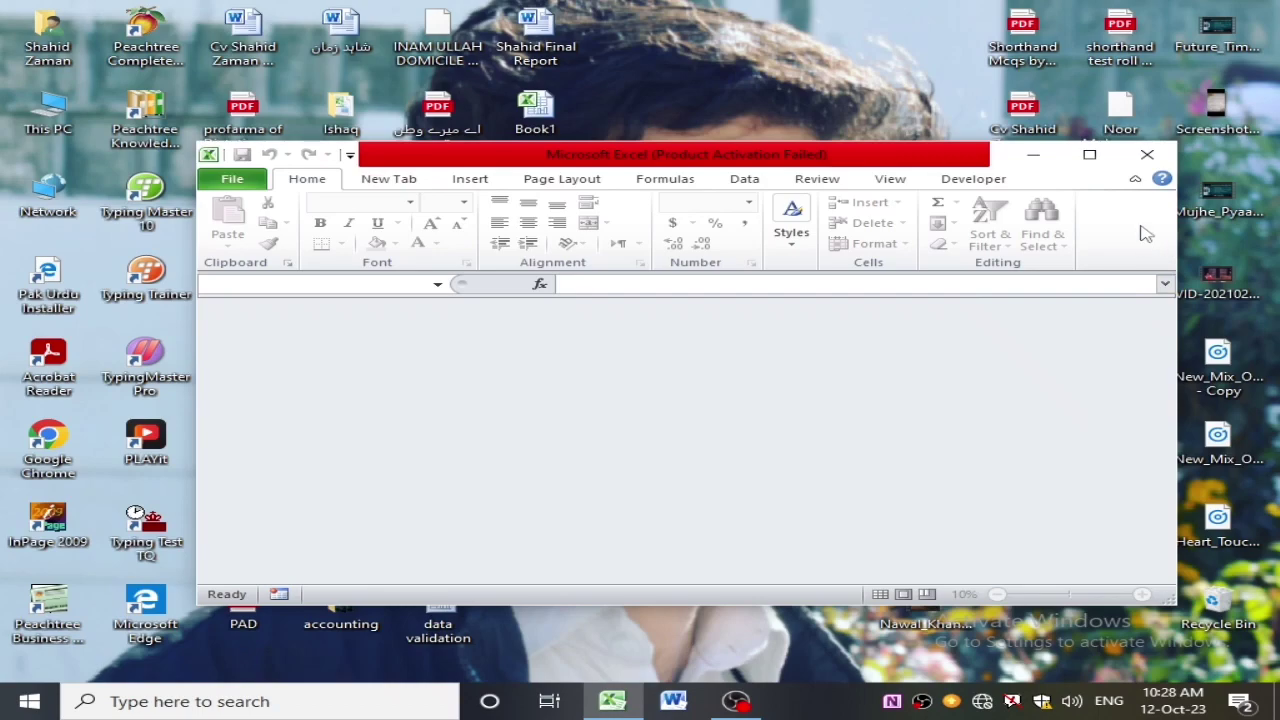
{"action": "left_click", "coordinate": [1147, 154]}
Refresh the desktop several times
{"action": "right_click", "coordinate": [748, 238]}
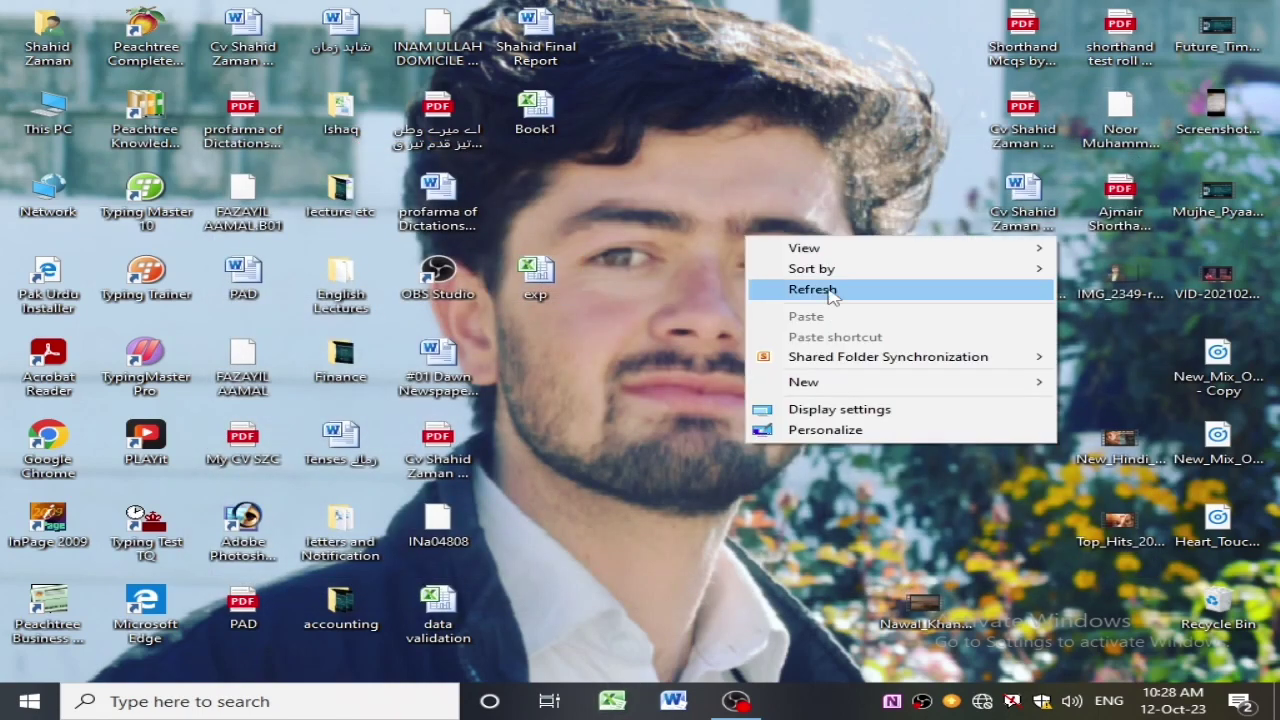
{"action": "left_click", "coordinate": [830, 292]}
{"action": "right_click", "coordinate": [778, 274]}
{"action": "left_click", "coordinate": [822, 326]}
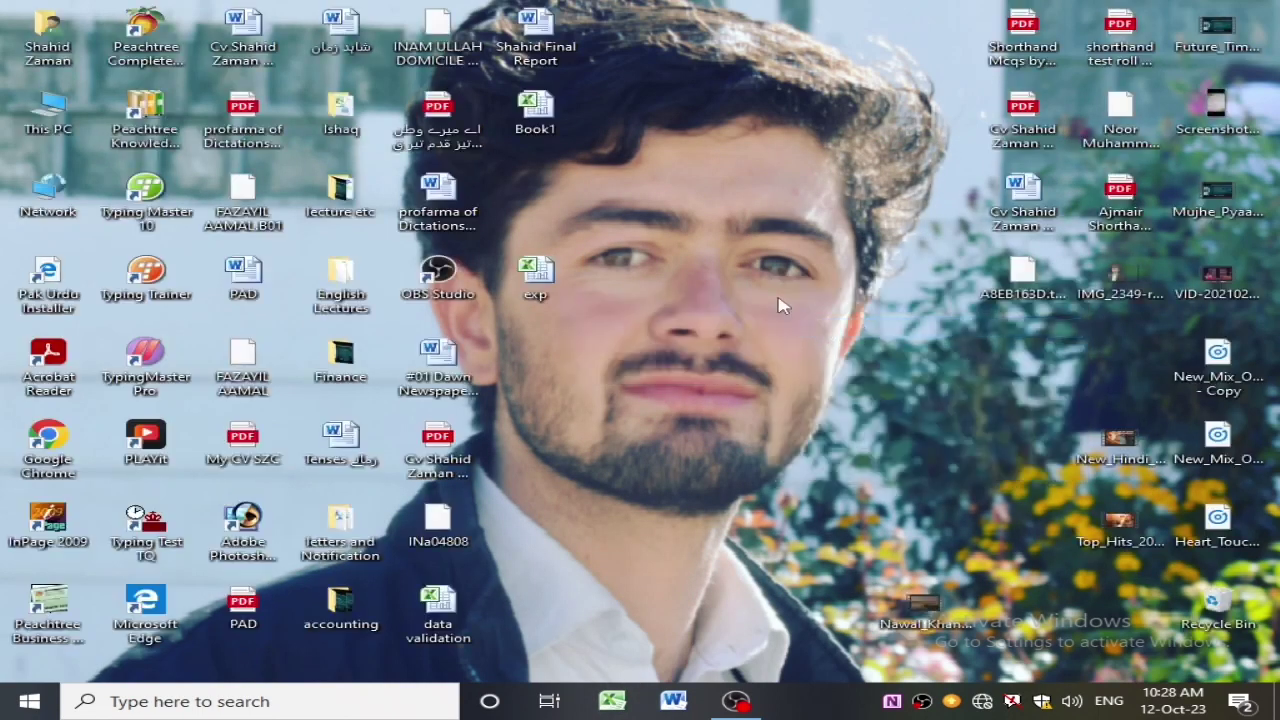
{"action": "right_click", "coordinate": [778, 298]}
{"action": "left_click", "coordinate": [825, 348]}
{"action": "right_click", "coordinate": [770, 312]}
{"action": "left_click", "coordinate": [840, 363]}
Reopen exp with the correct password, maximize it and dismiss the activation notice
{"action": "double_click", "coordinate": [535, 274]}
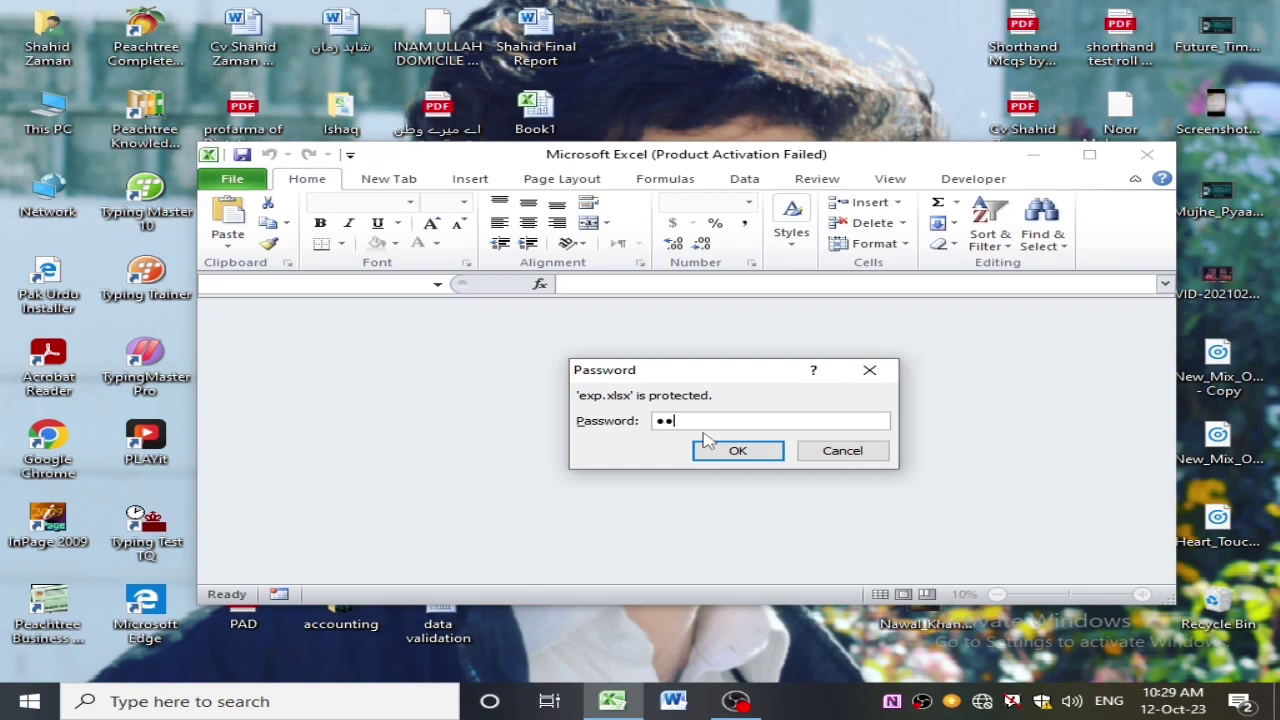
{"action": "type", "text": "4"}
{"action": "left_click", "coordinate": [731, 450]}
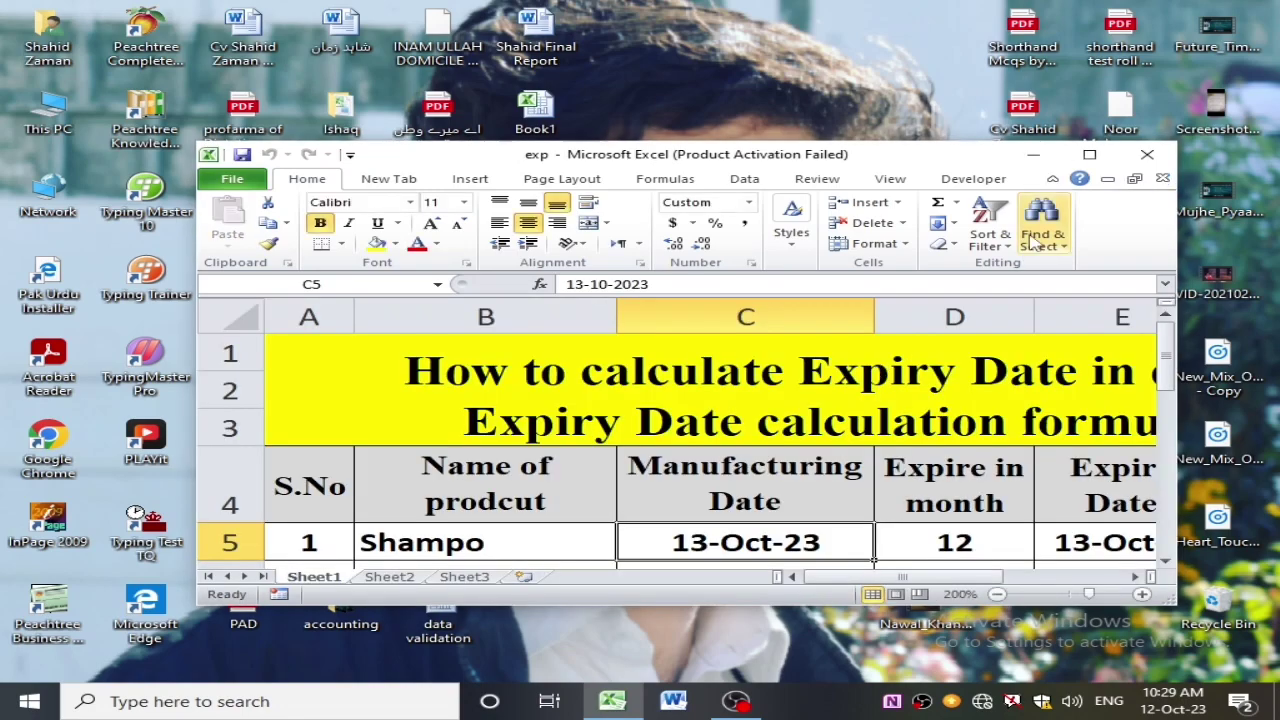
{"action": "left_click", "coordinate": [1108, 157]}
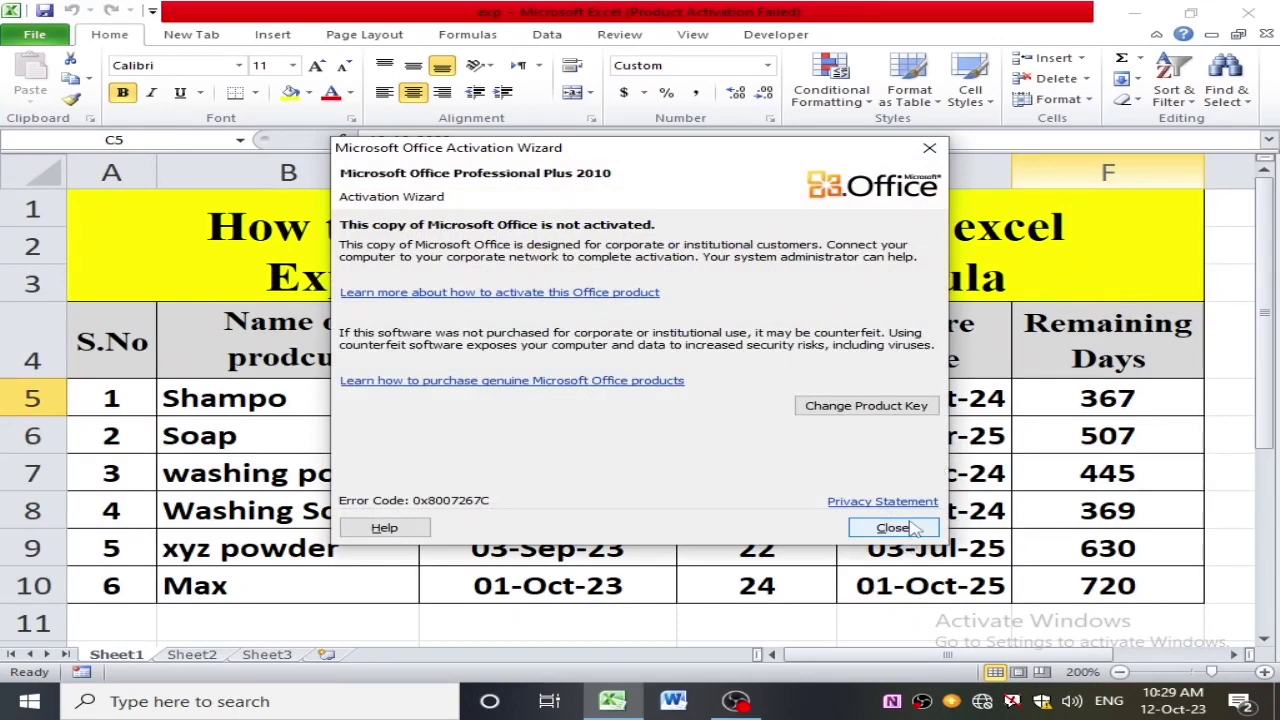
{"action": "left_click", "coordinate": [893, 528]}
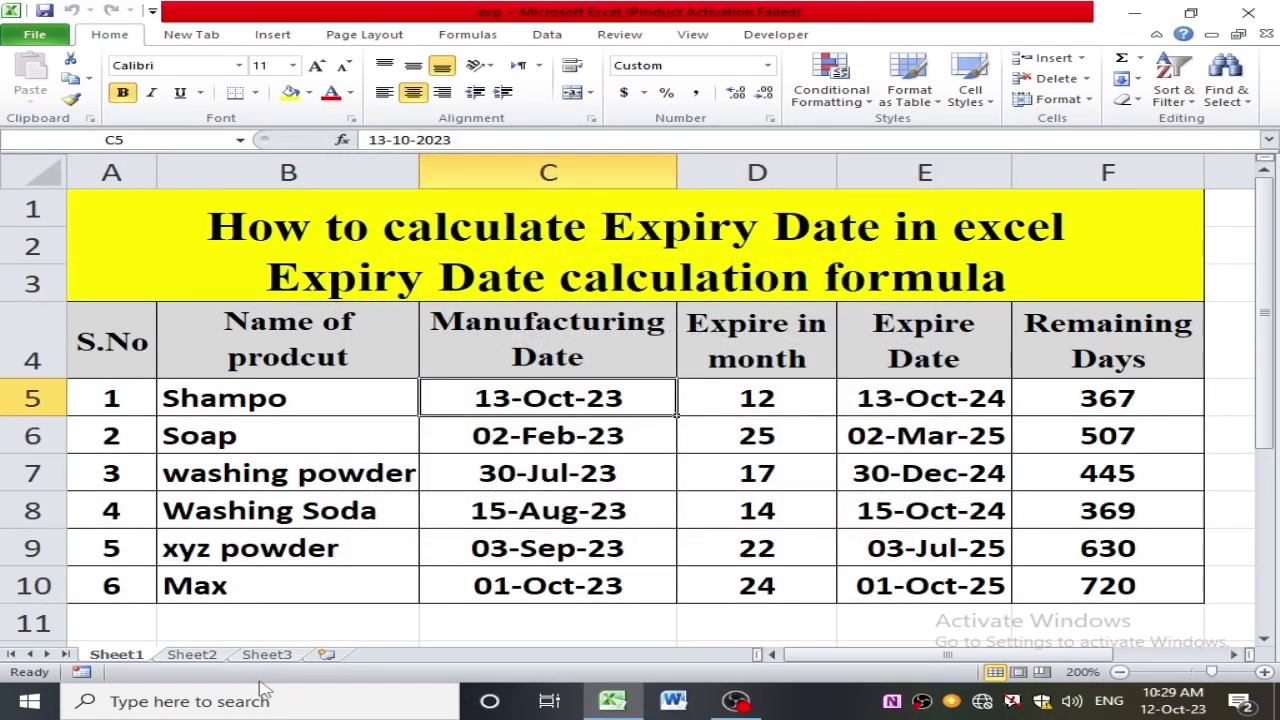
Switch between Sheet1, Sheet2 and Sheet3, ending on Sheet1
{"action": "left_click", "coordinate": [200, 656]}
{"action": "left_click", "coordinate": [262, 656]}
{"action": "left_click", "coordinate": [200, 656]}
{"action": "left_click", "coordinate": [112, 656]}
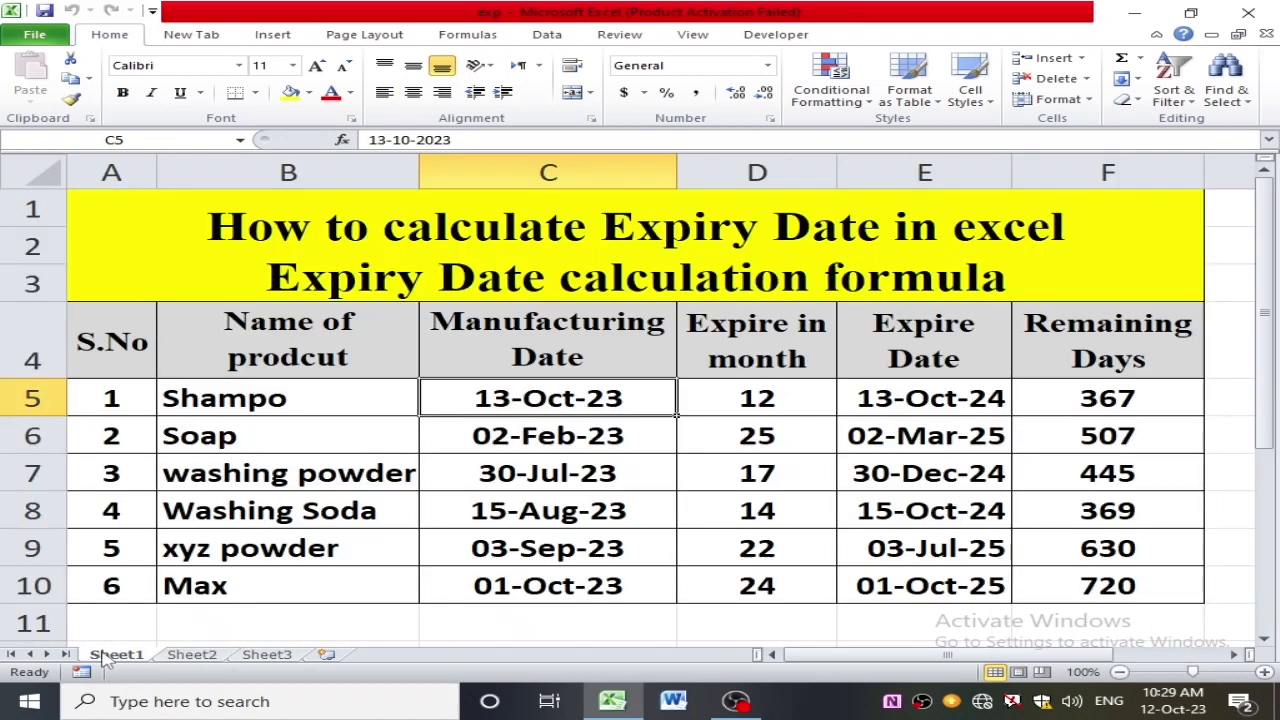
{"action": "left_click", "coordinate": [198, 656]}
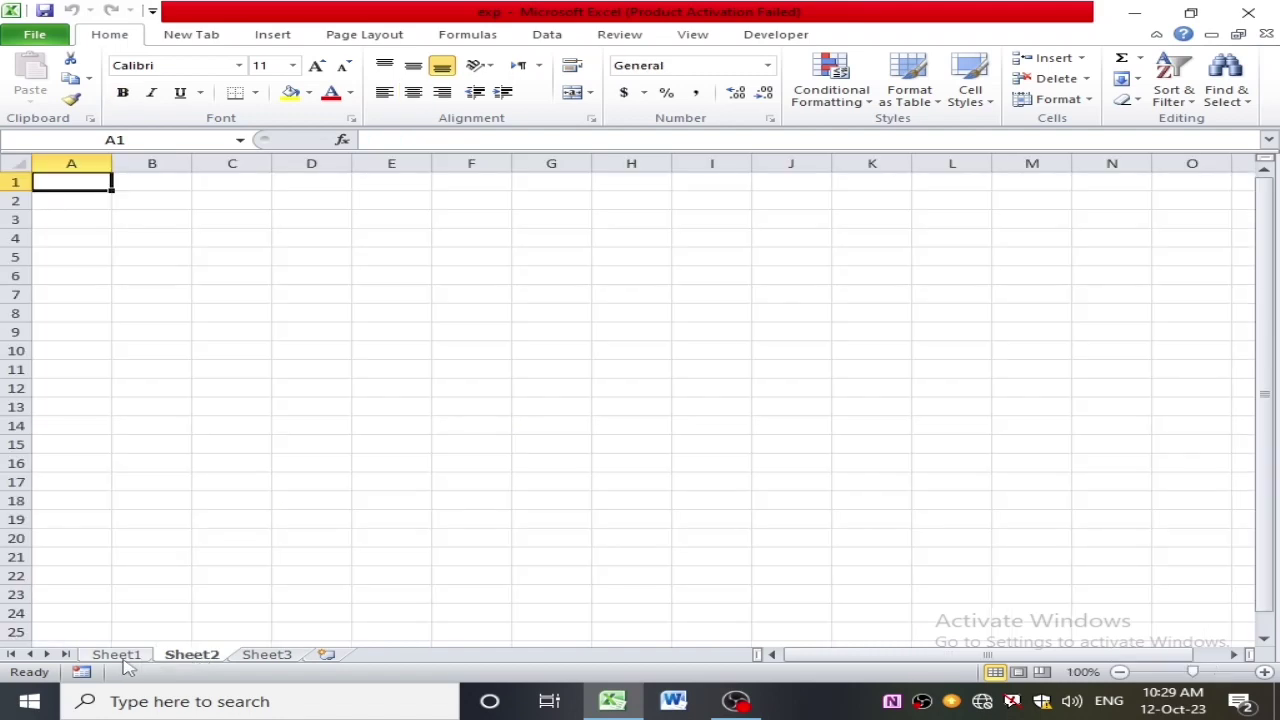
{"action": "left_click", "coordinate": [125, 658]}
{"action": "left_click", "coordinate": [255, 656]}
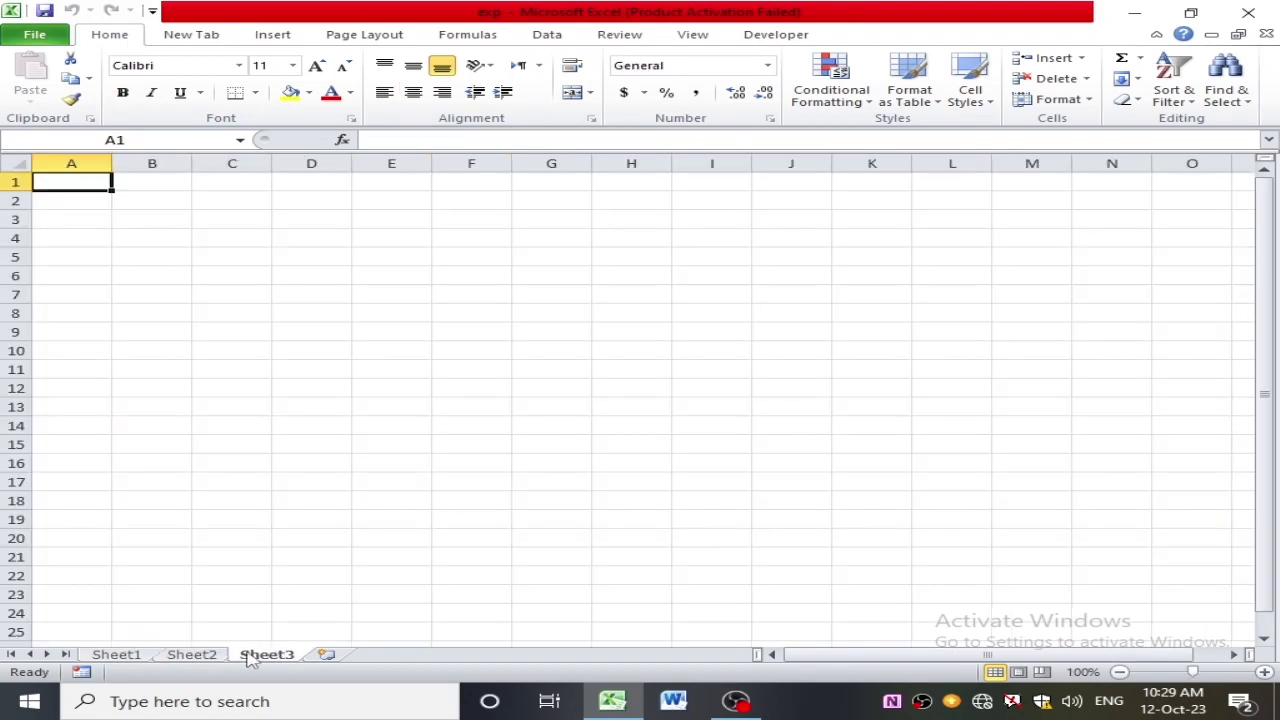
{"action": "left_click", "coordinate": [118, 656]}
{"action": "left_click", "coordinate": [188, 656]}
{"action": "left_click", "coordinate": [252, 656]}
{"action": "left_click", "coordinate": [128, 658]}
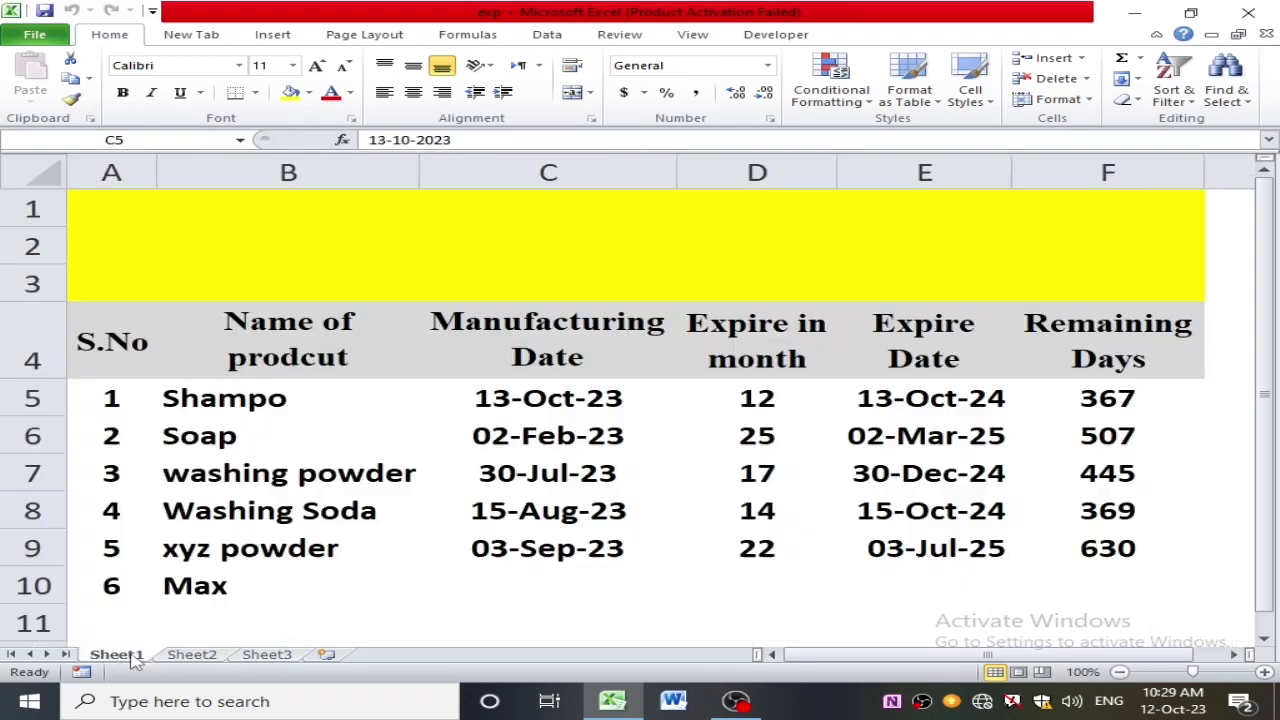
Add Sheet4, Sheet5 and Sheet6, then delete Sheet6
{"action": "left_click", "coordinate": [326, 654]}
{"action": "left_click", "coordinate": [400, 655]}
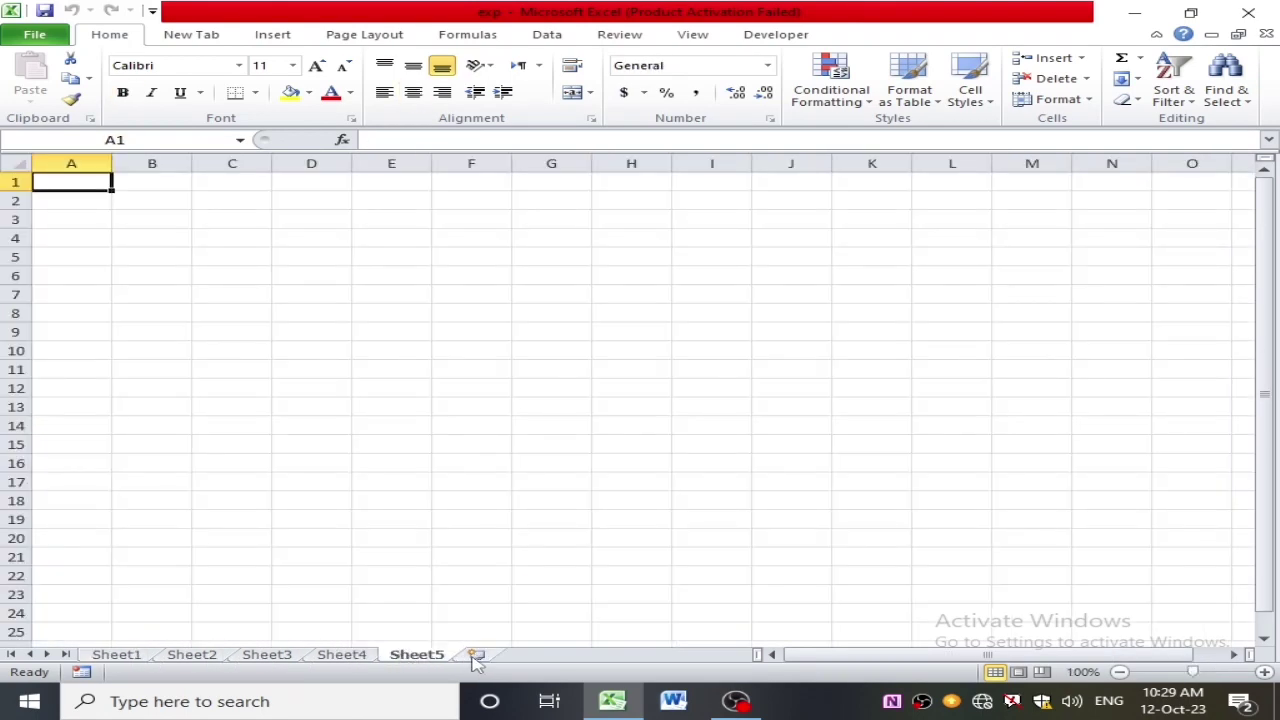
{"action": "left_click", "coordinate": [485, 658]}
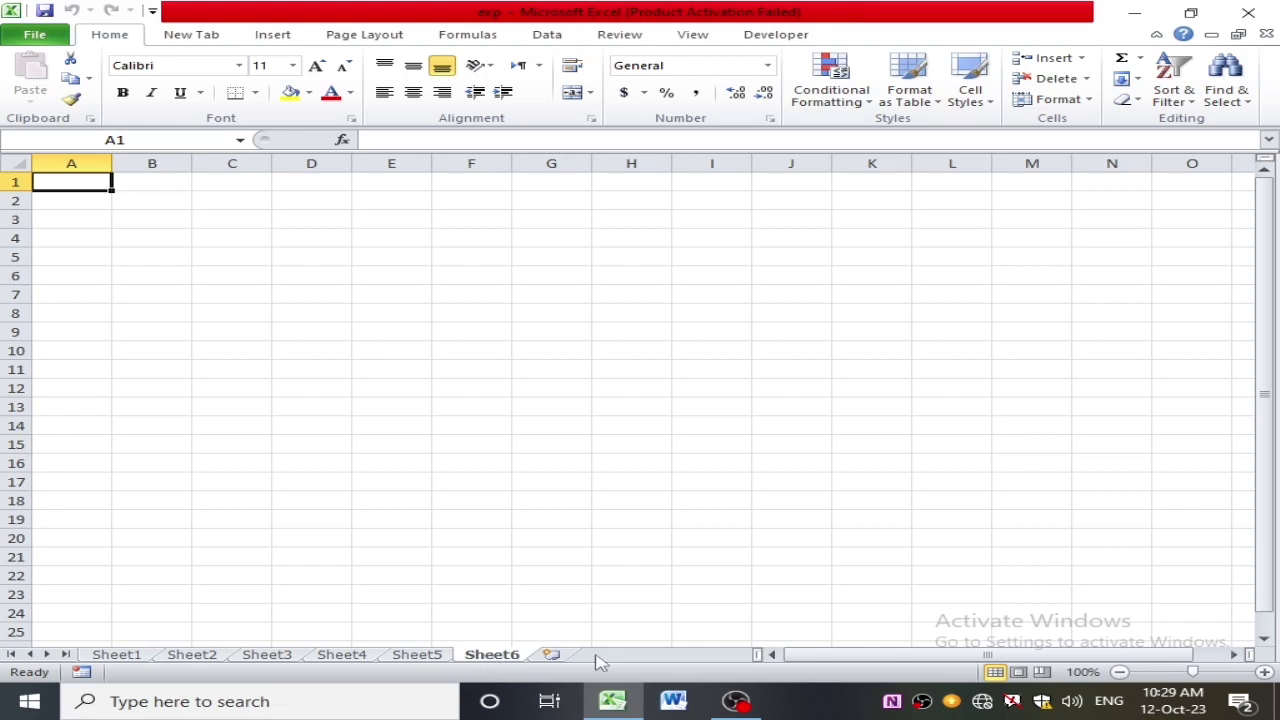
{"action": "right_click", "coordinate": [510, 660]}
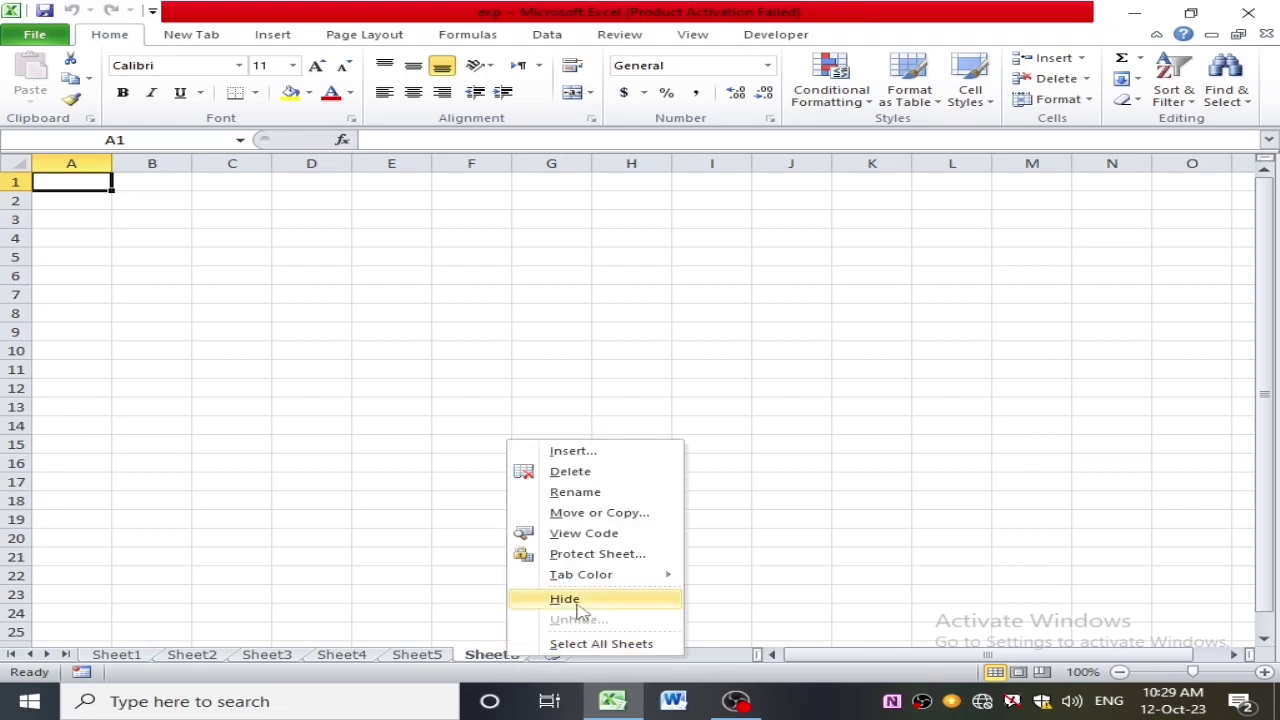
{"action": "left_click", "coordinate": [570, 472]}
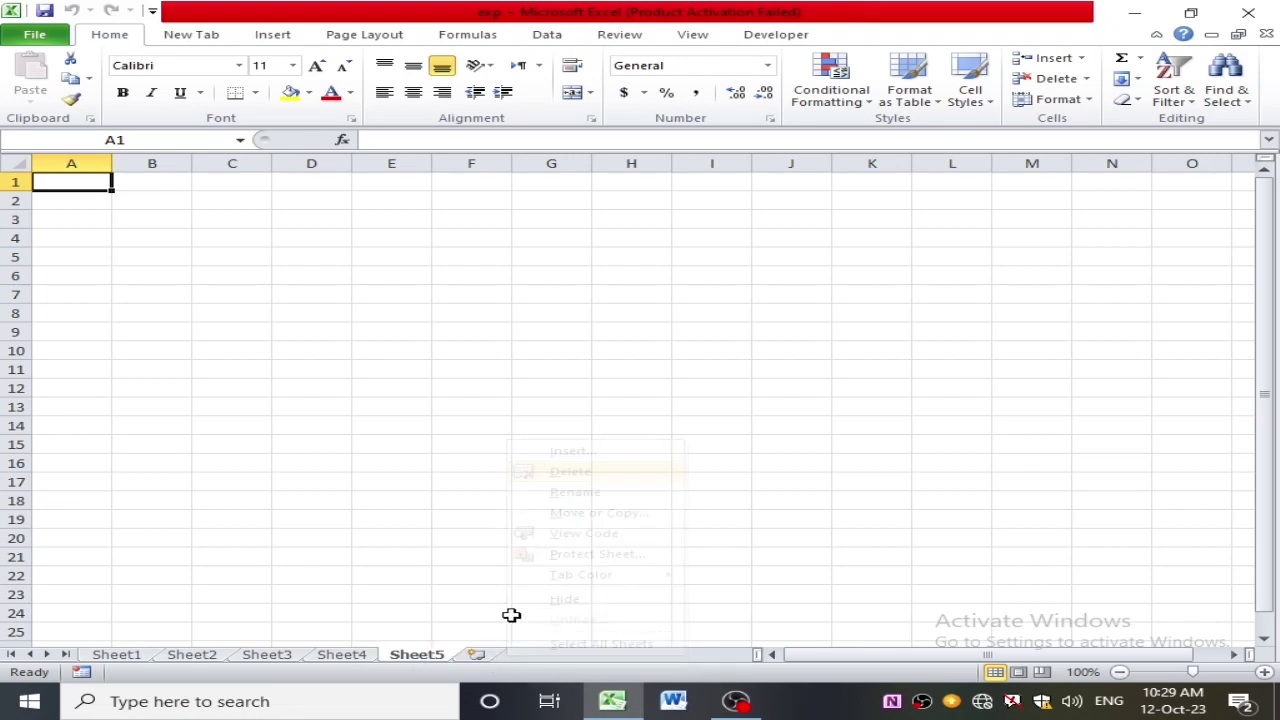
Rename Sheet5, then delete the renamed sheet, leaving Sheet1 through Sheet4
{"action": "right_click", "coordinate": [432, 657]}
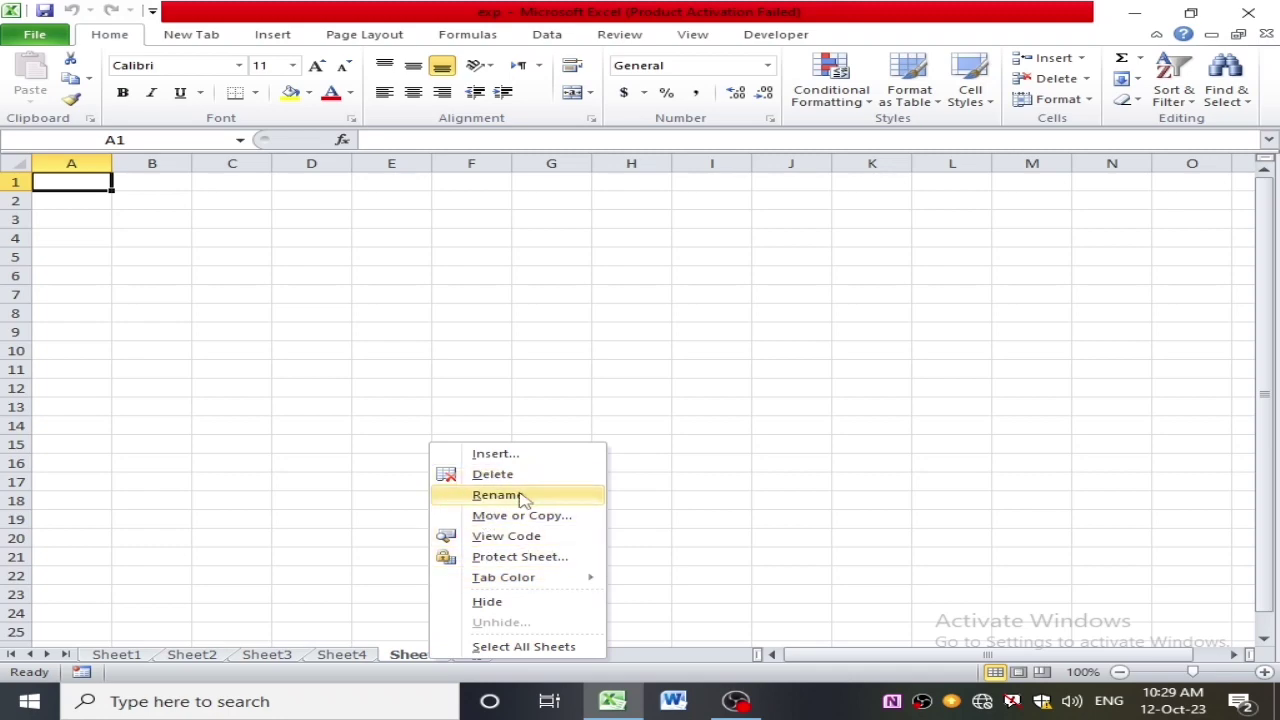
{"action": "left_click", "coordinate": [522, 495]}
{"action": "type", "text": "sha"}
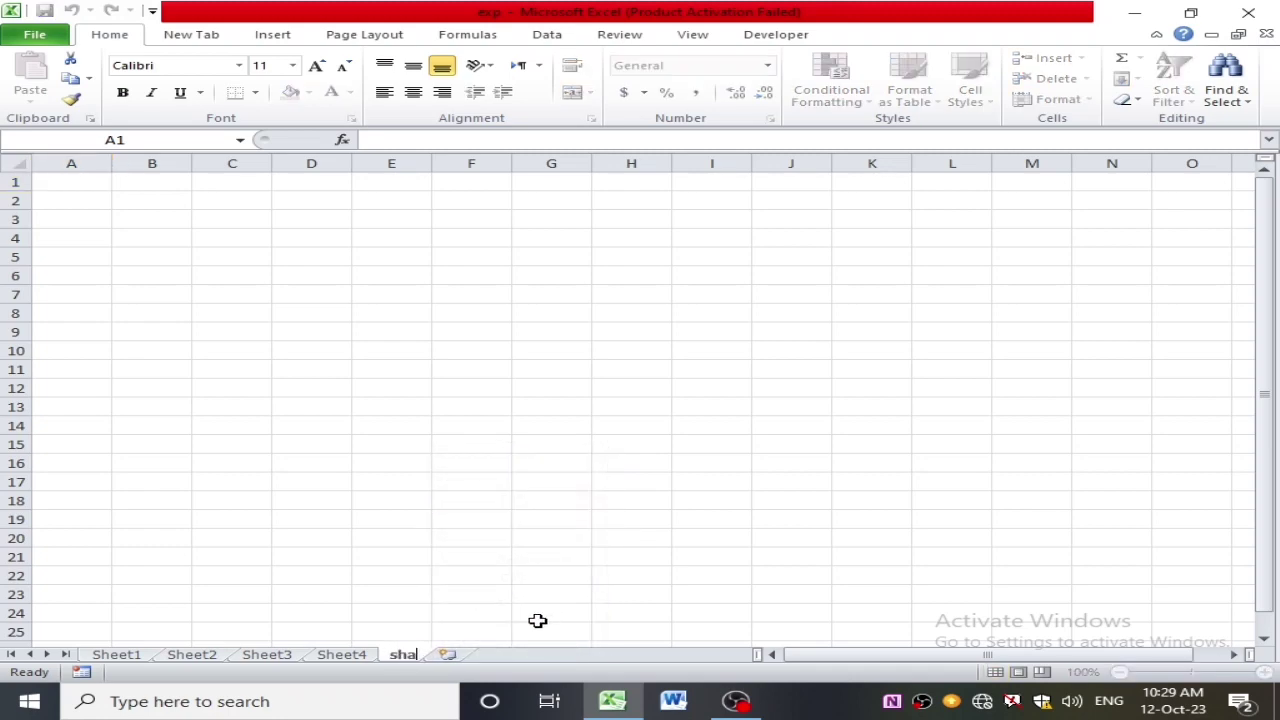
{"action": "type", "text": "hid"}
{"action": "key", "text": "Return"}
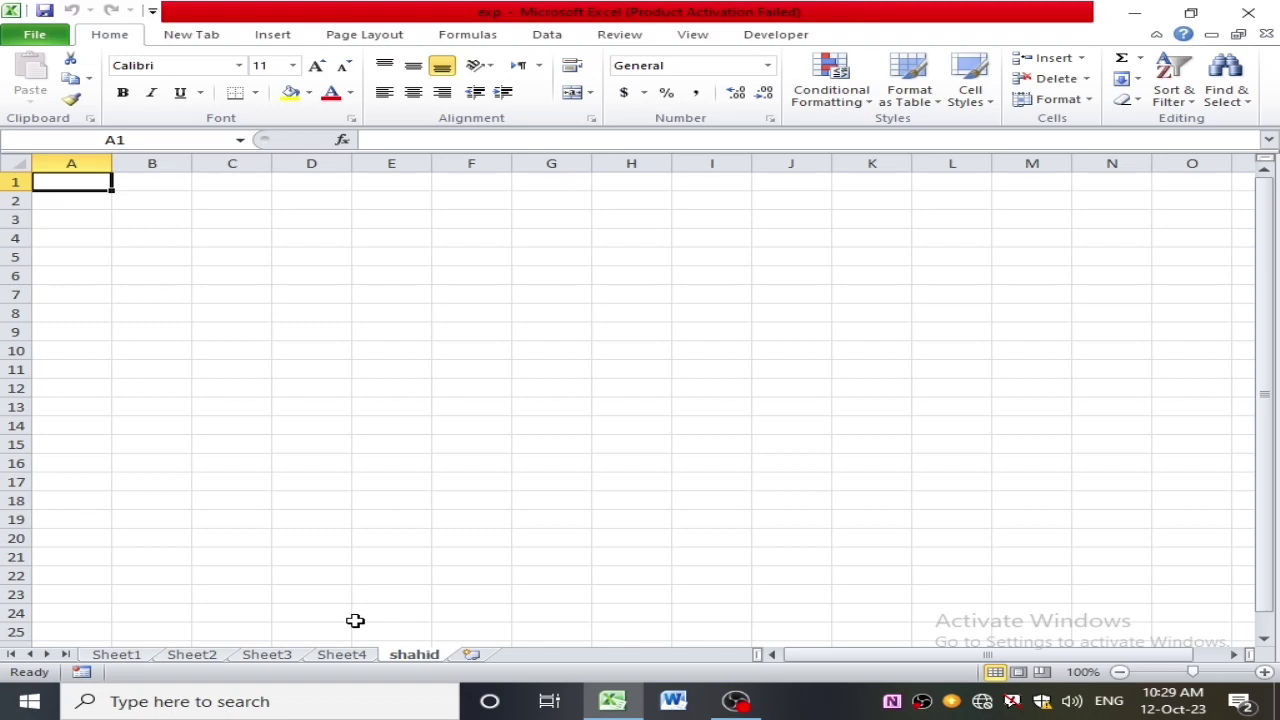
{"action": "left_click", "coordinate": [360, 658]}
{"action": "left_click", "coordinate": [412, 656]}
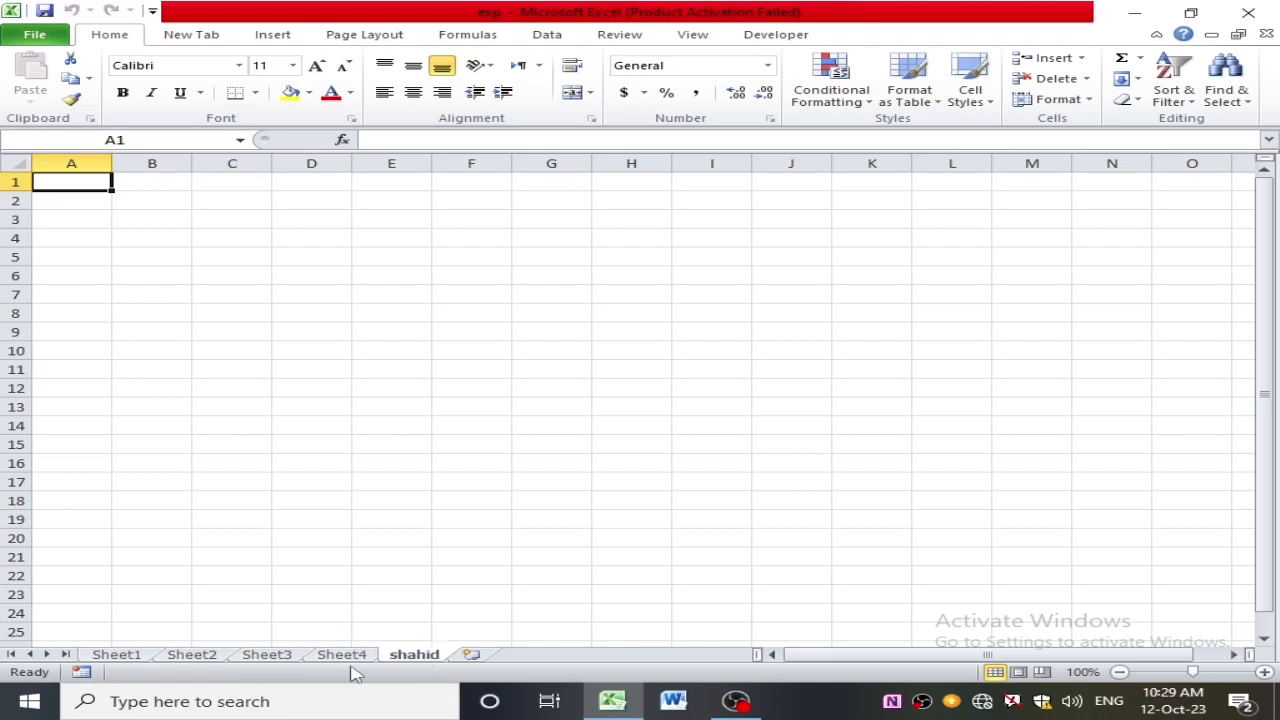
{"action": "right_click", "coordinate": [413, 655]}
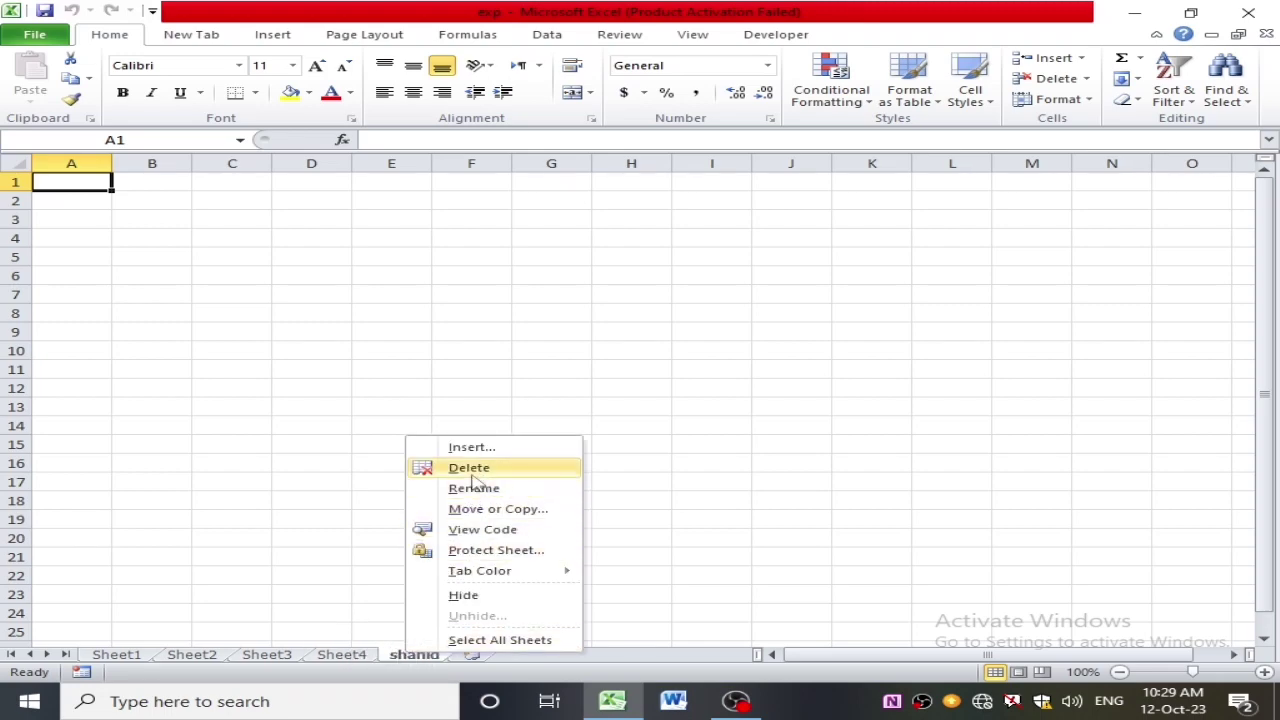
{"action": "left_click", "coordinate": [474, 470]}
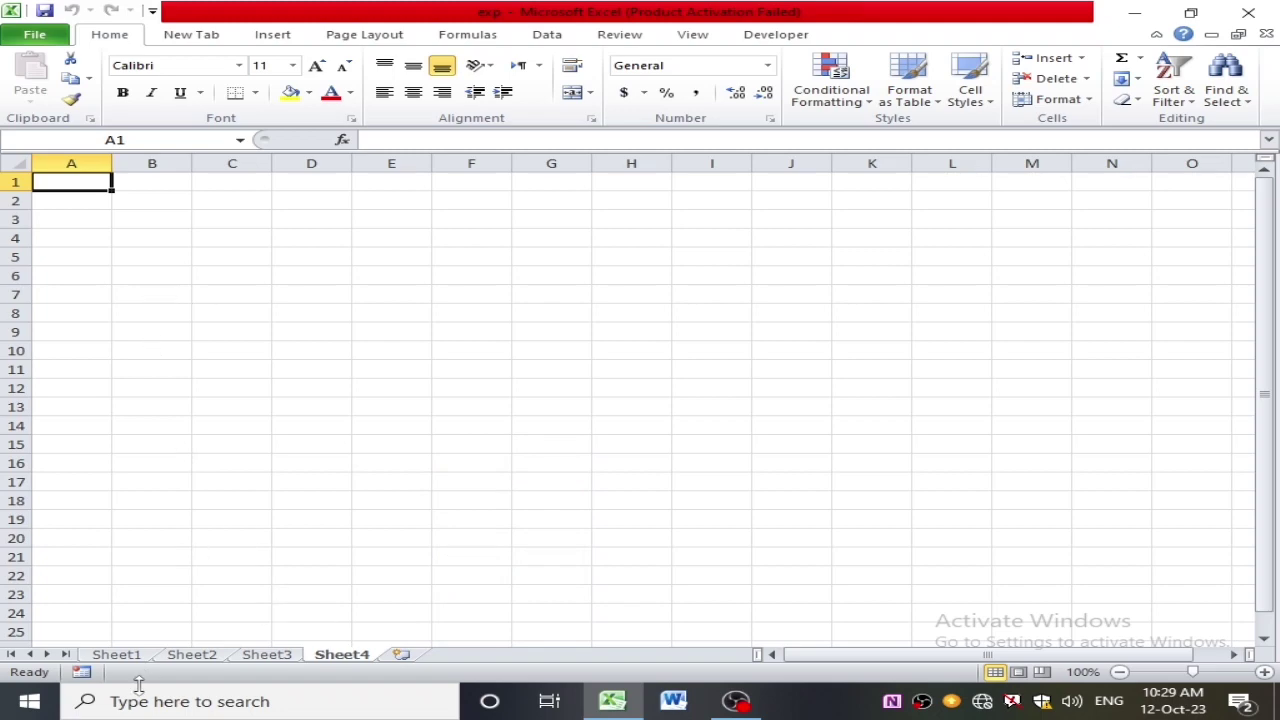
Clear the workbook's encryption password under File > Info > Protect Workbook and confirm
{"action": "left_click", "coordinate": [122, 656]}
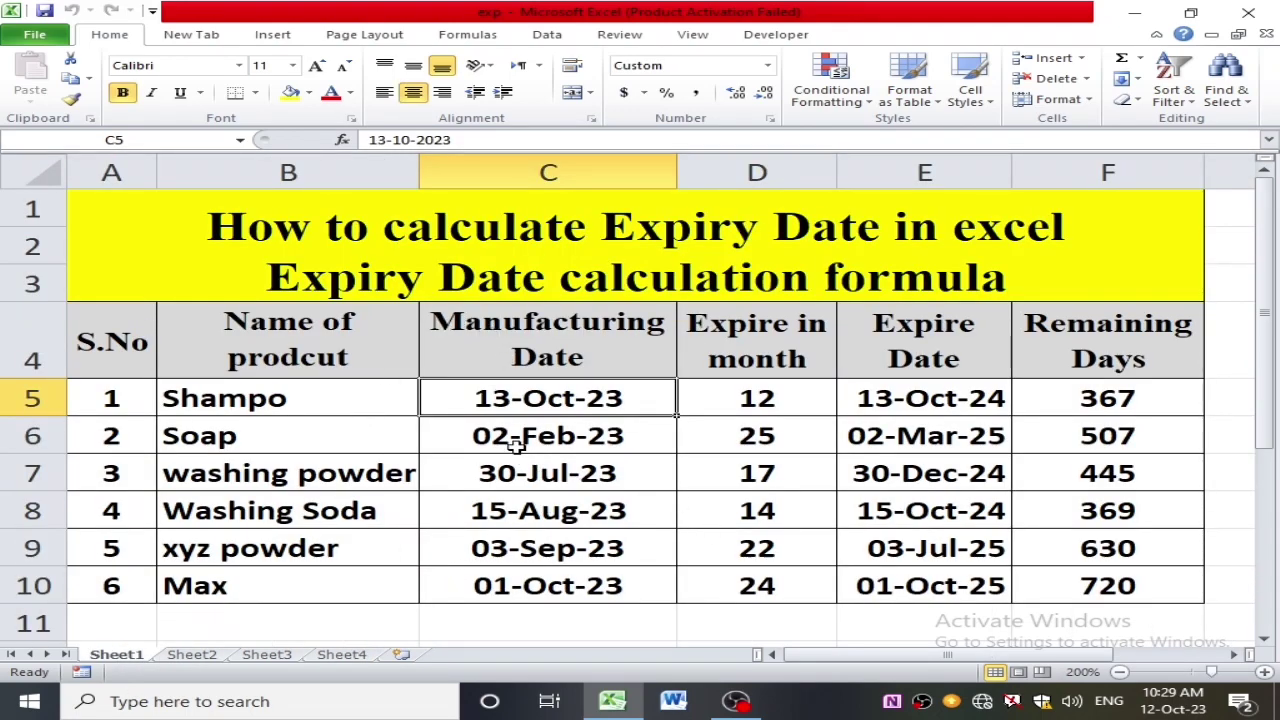
{"action": "left_click_drag", "start_coordinate": [205, 334], "coordinate": [345, 470]}
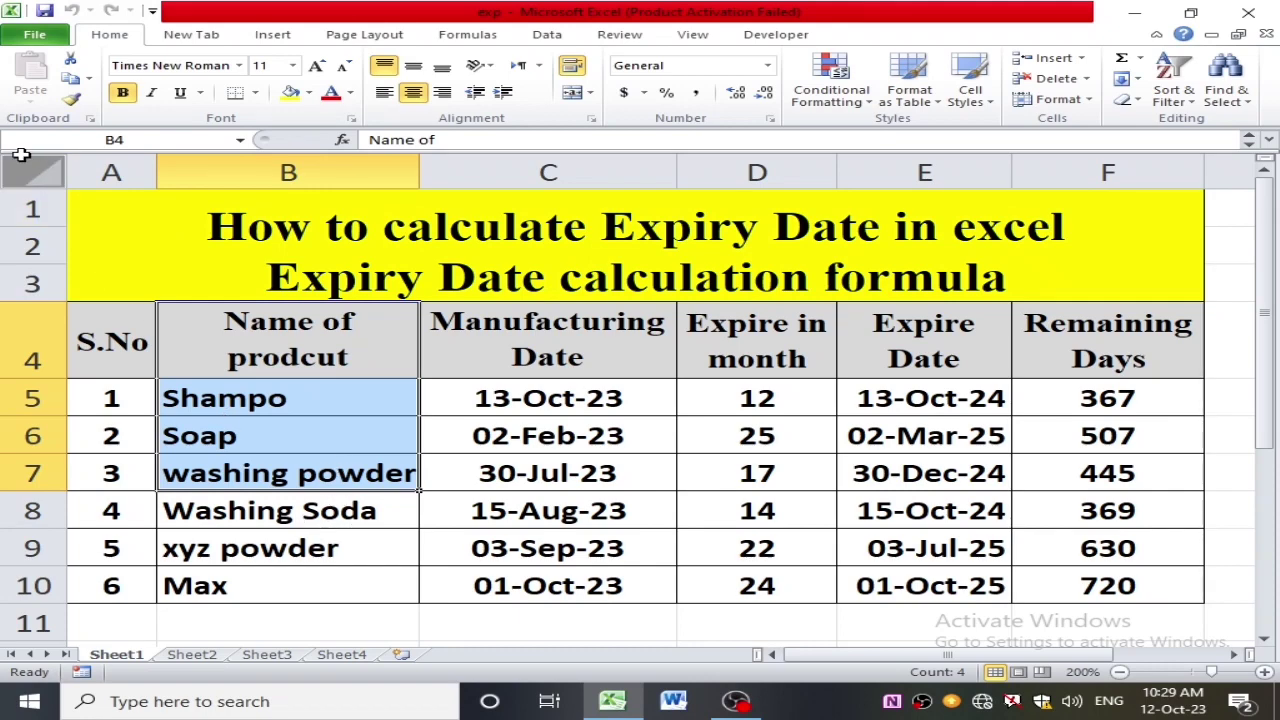
{"action": "left_click", "coordinate": [28, 36]}
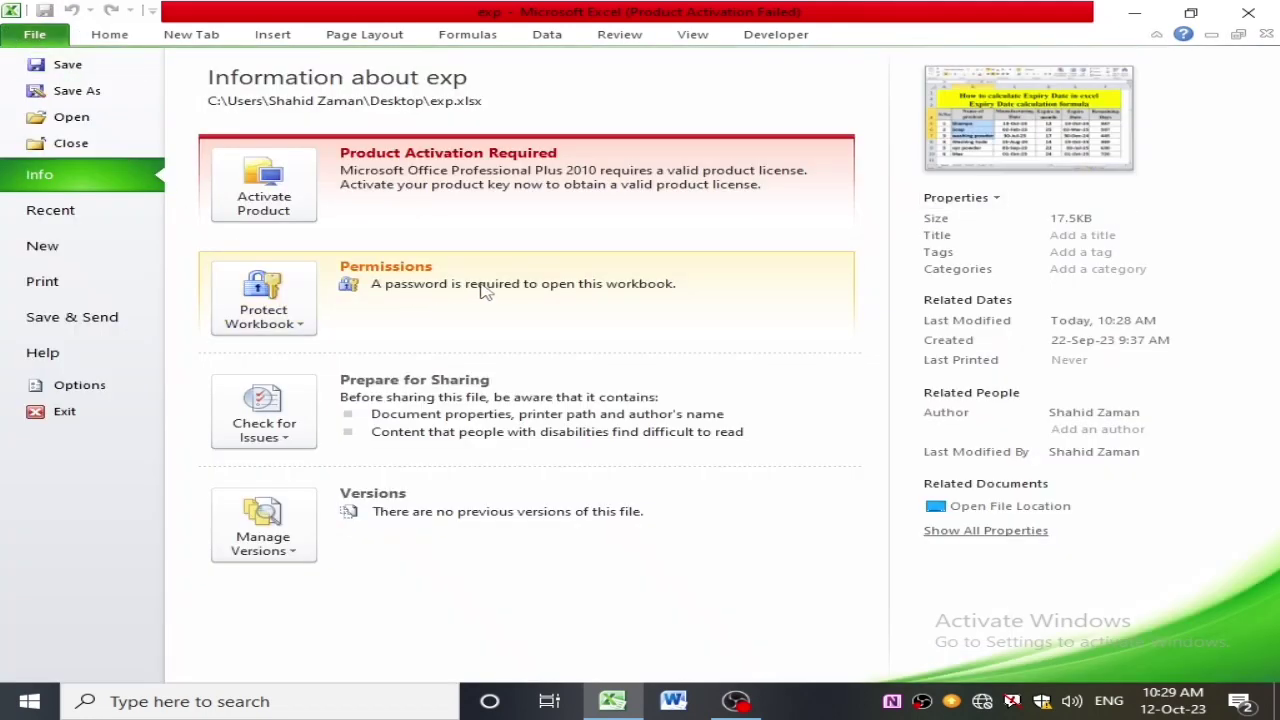
{"action": "left_click", "coordinate": [300, 298]}
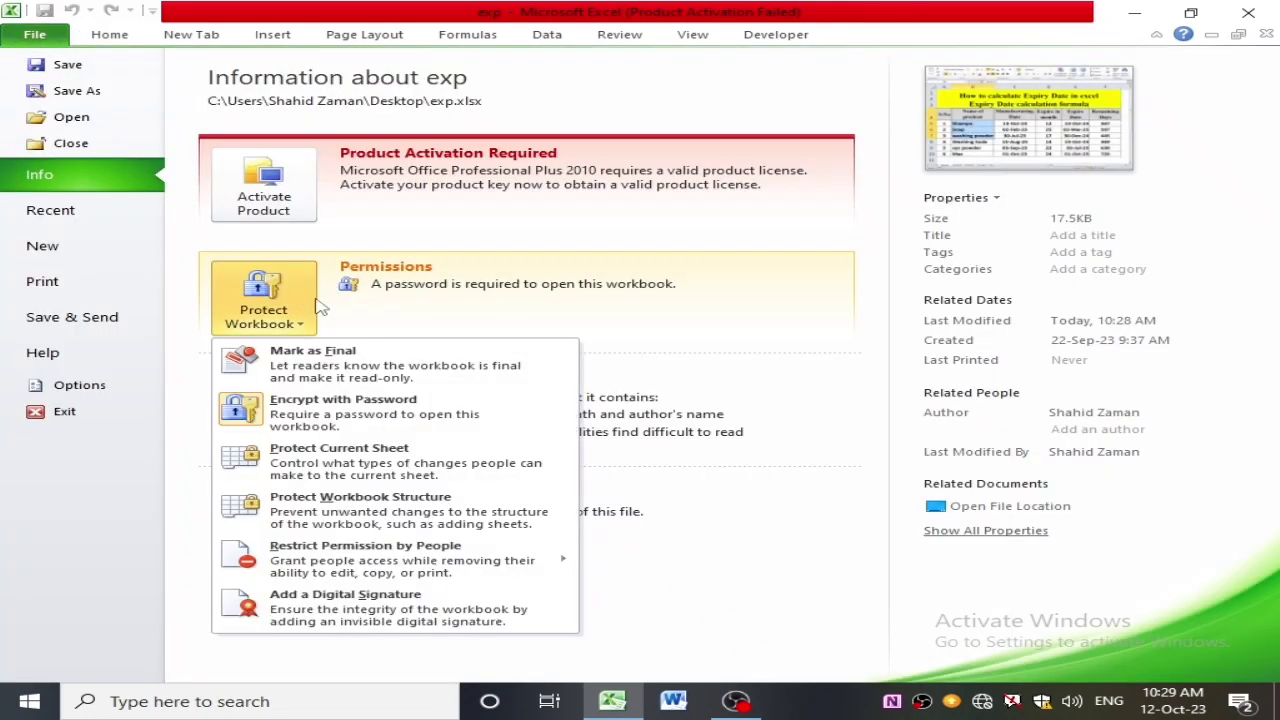
{"action": "left_click", "coordinate": [343, 417]}
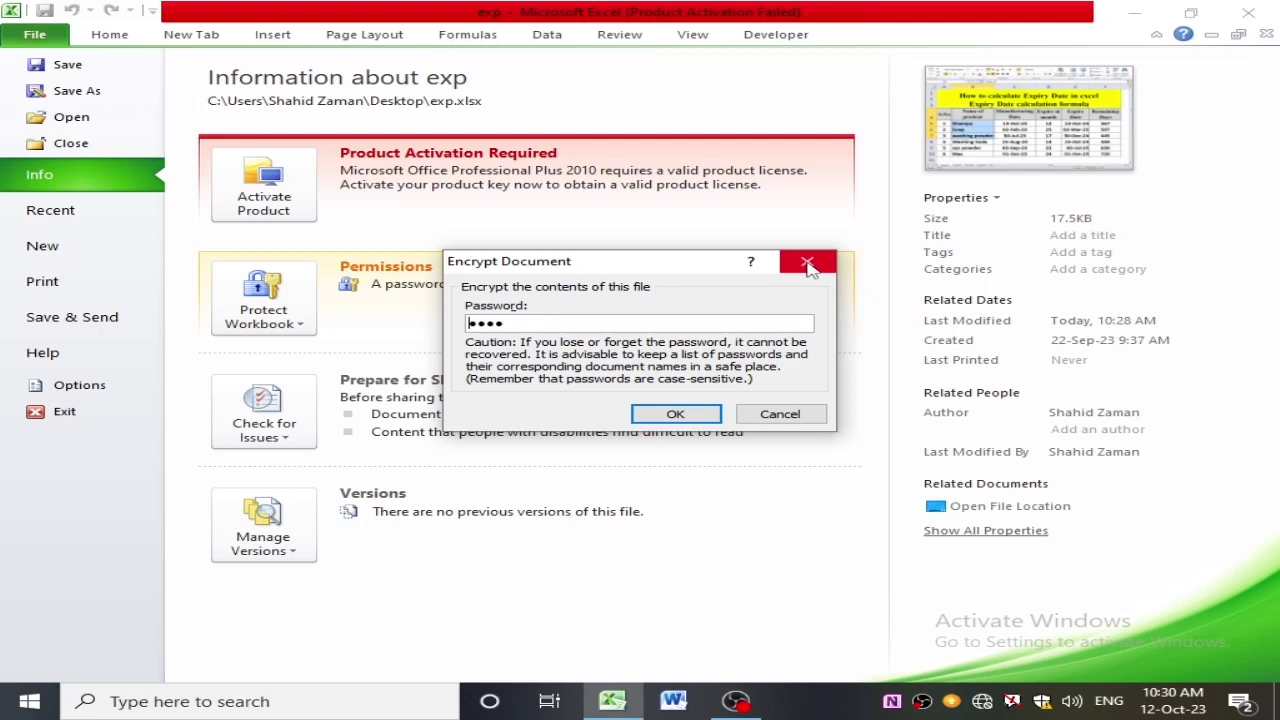
{"action": "left_click_drag", "start_coordinate": [508, 323], "coordinate": [424, 332]}
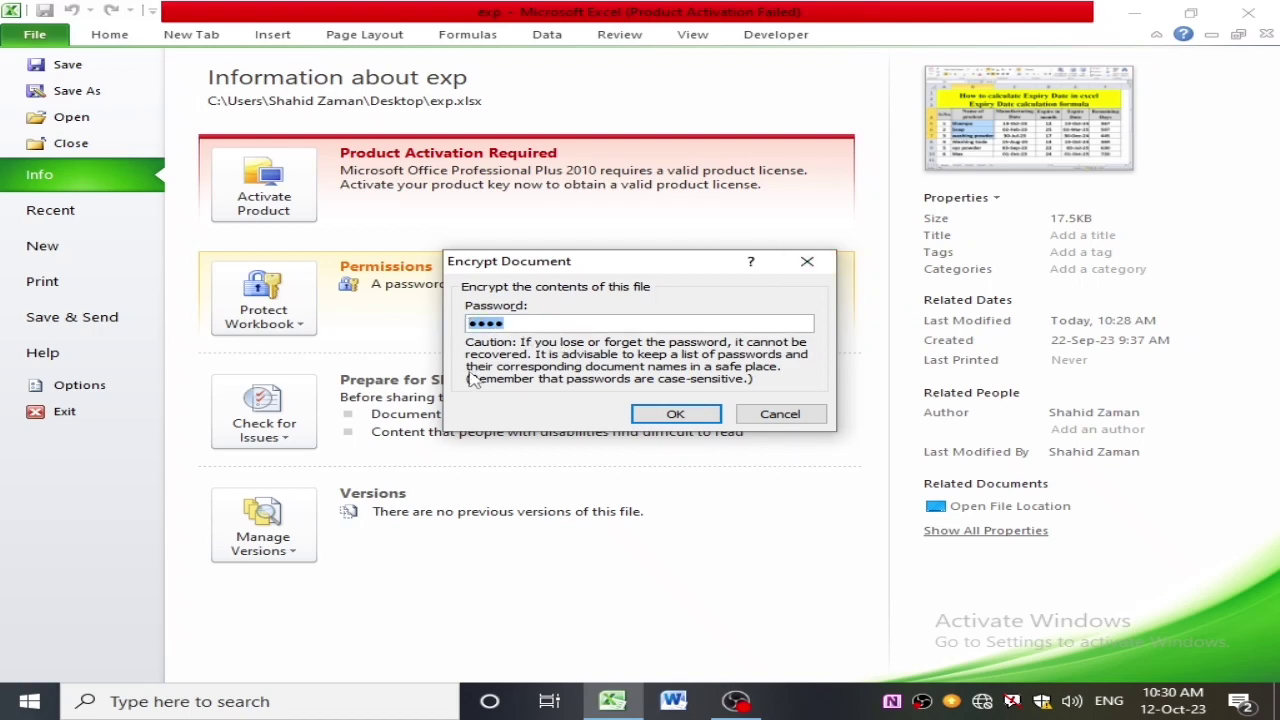
{"action": "key", "text": "BackSpace"}
{"action": "left_click", "coordinate": [676, 413]}
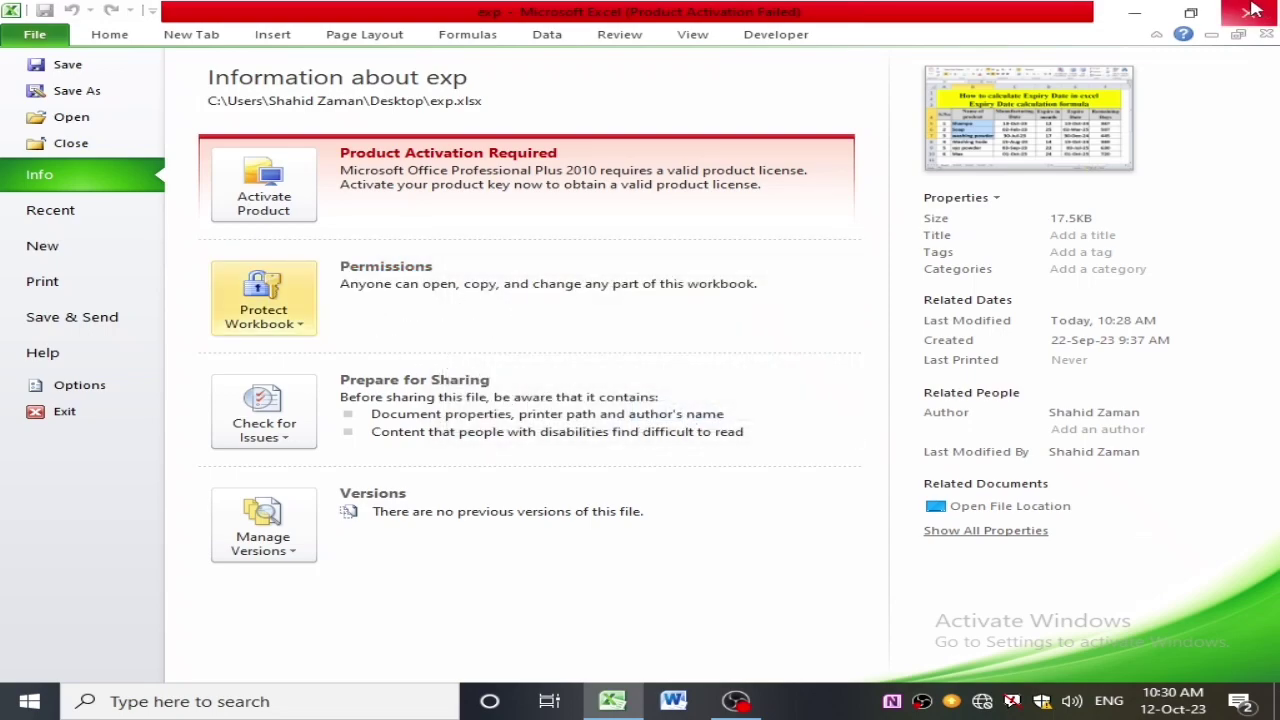
Save and close the workbook, reopen exp.xlsx from the refreshed desktop, and dismiss the activation notice
{"action": "left_click", "coordinate": [1253, 10]}
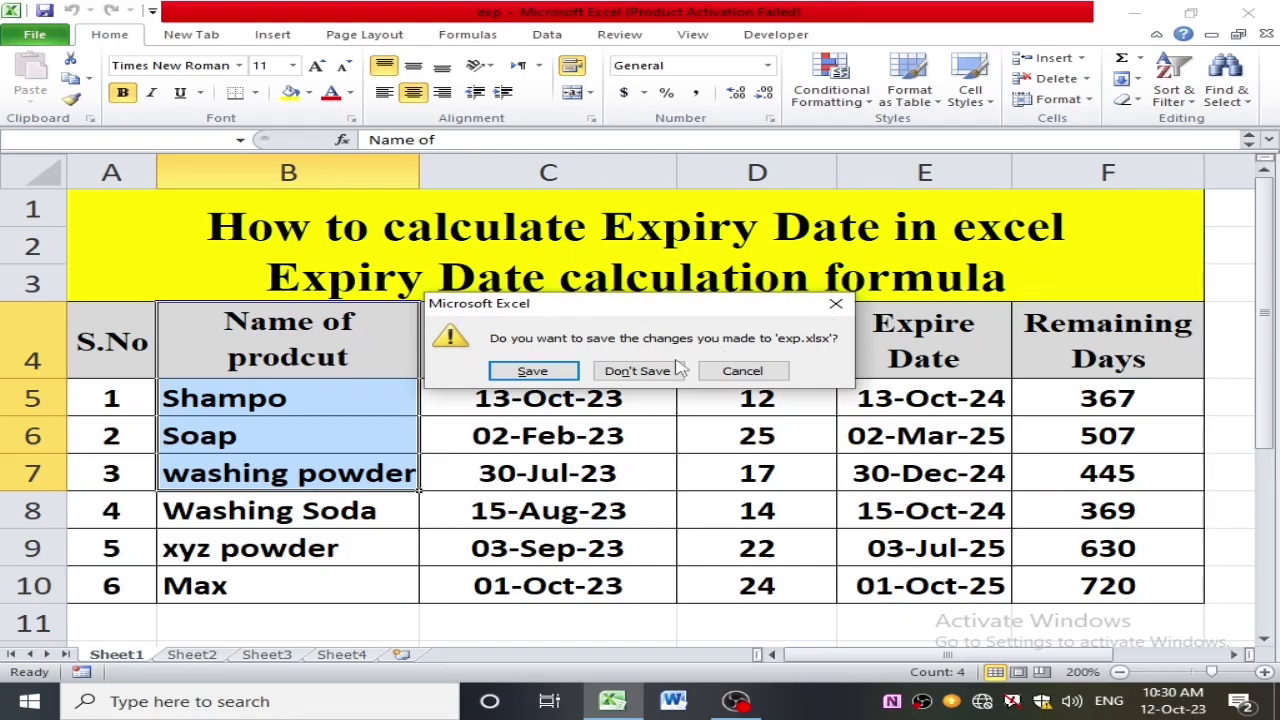
{"action": "left_click", "coordinate": [563, 375]}
{"action": "right_click", "coordinate": [652, 192]}
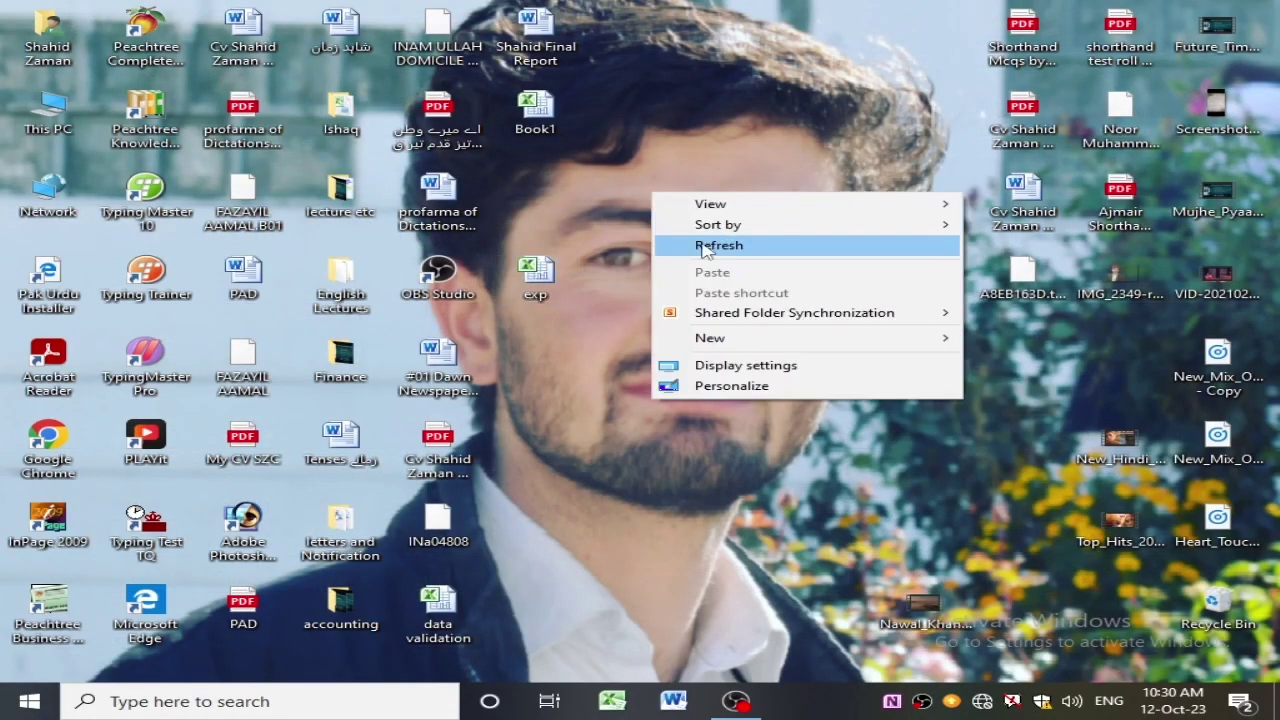
{"action": "left_click", "coordinate": [705, 249]}
{"action": "double_click", "coordinate": [540, 268]}
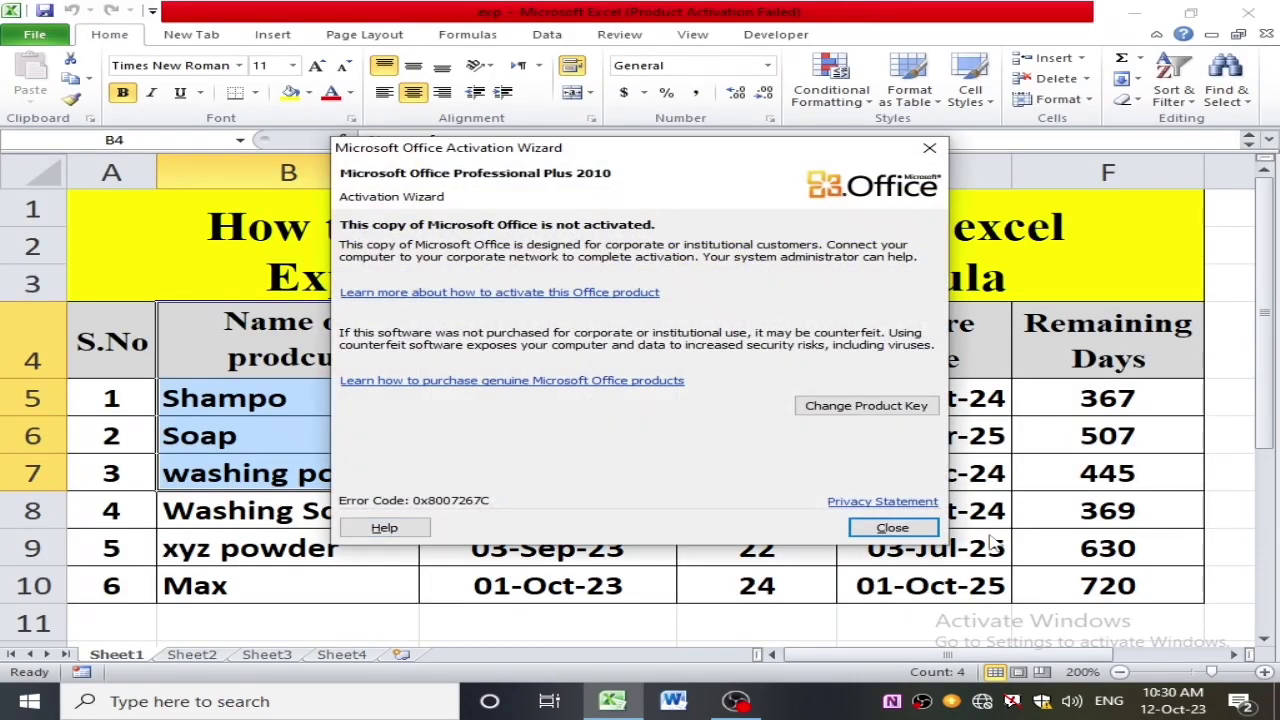
{"action": "left_click", "coordinate": [888, 528]}
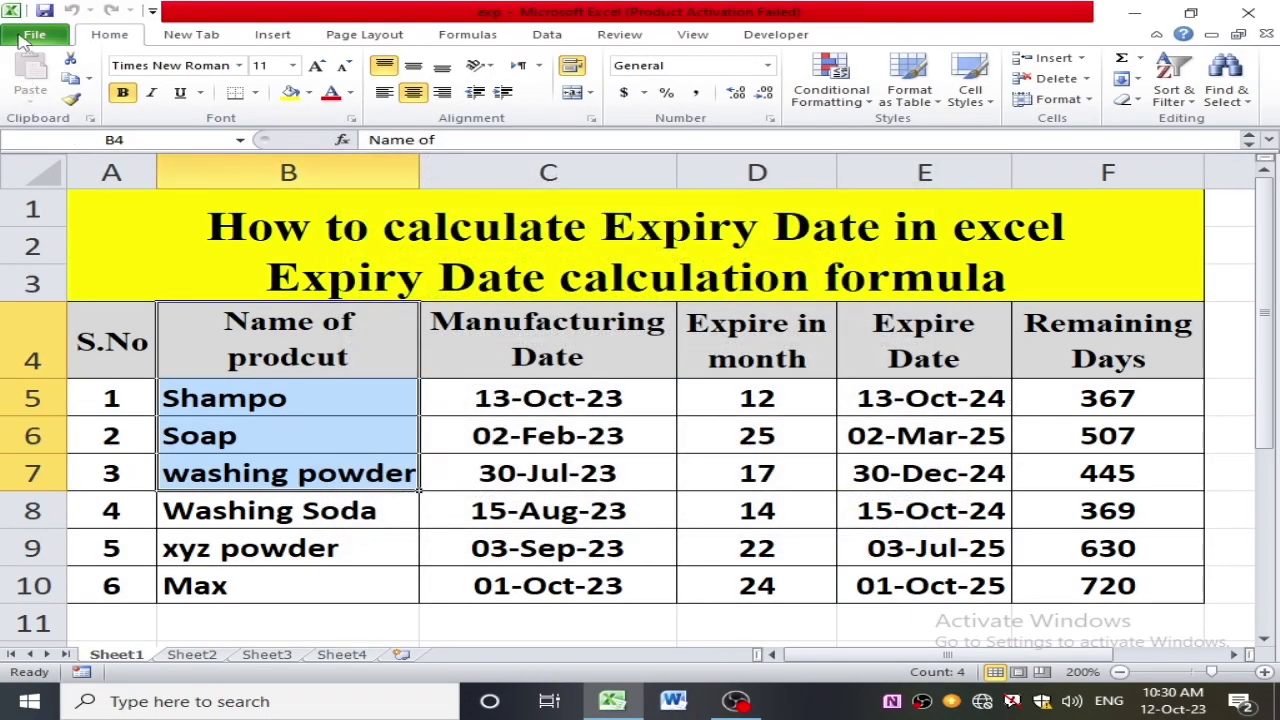
Protect Sheet1 via File > Info > Protect Workbook > Protect Current Sheet with a confirmed password
{"action": "left_click", "coordinate": [34, 36]}
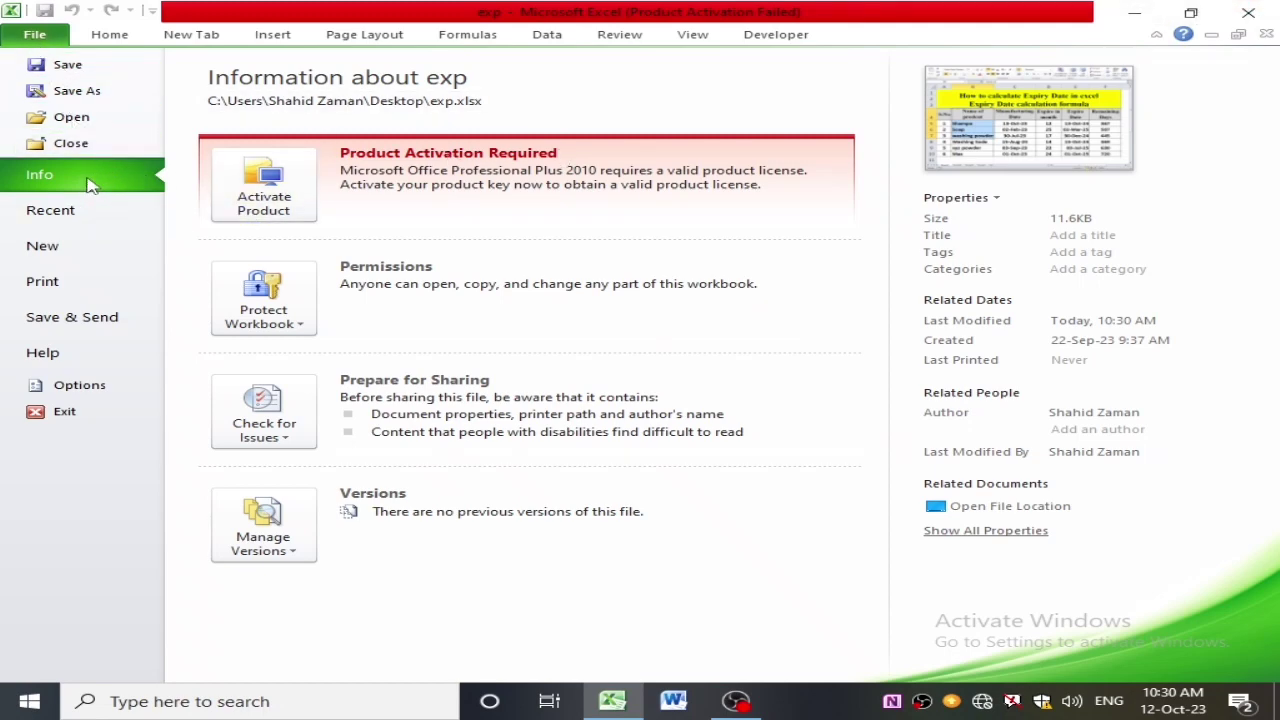
{"action": "left_click", "coordinate": [286, 303]}
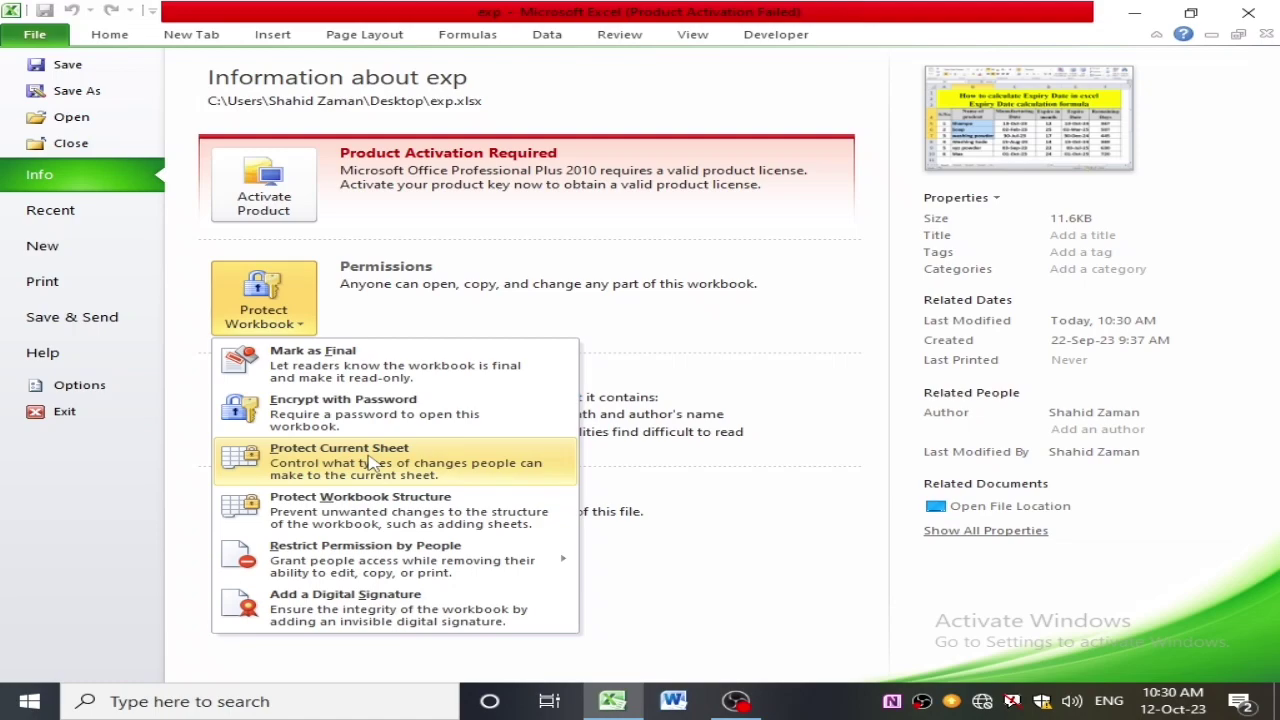
{"action": "left_click", "coordinate": [372, 466]}
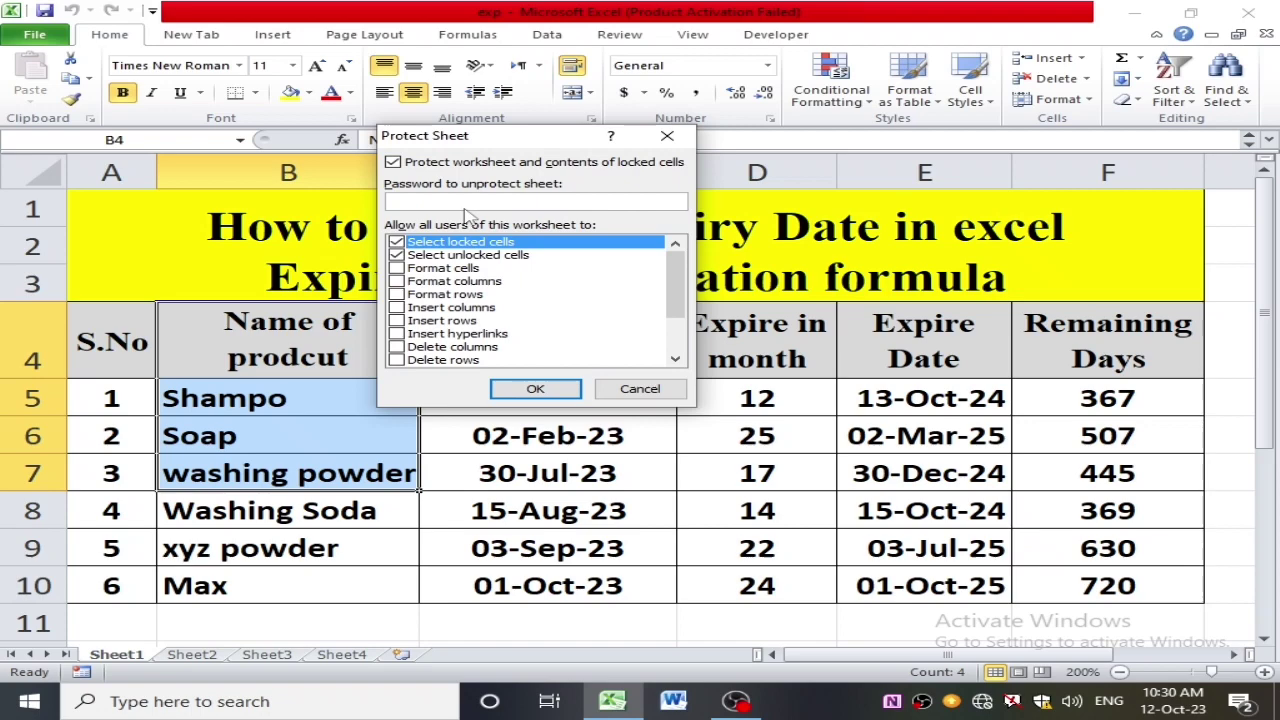
{"action": "left_click", "coordinate": [535, 389]}
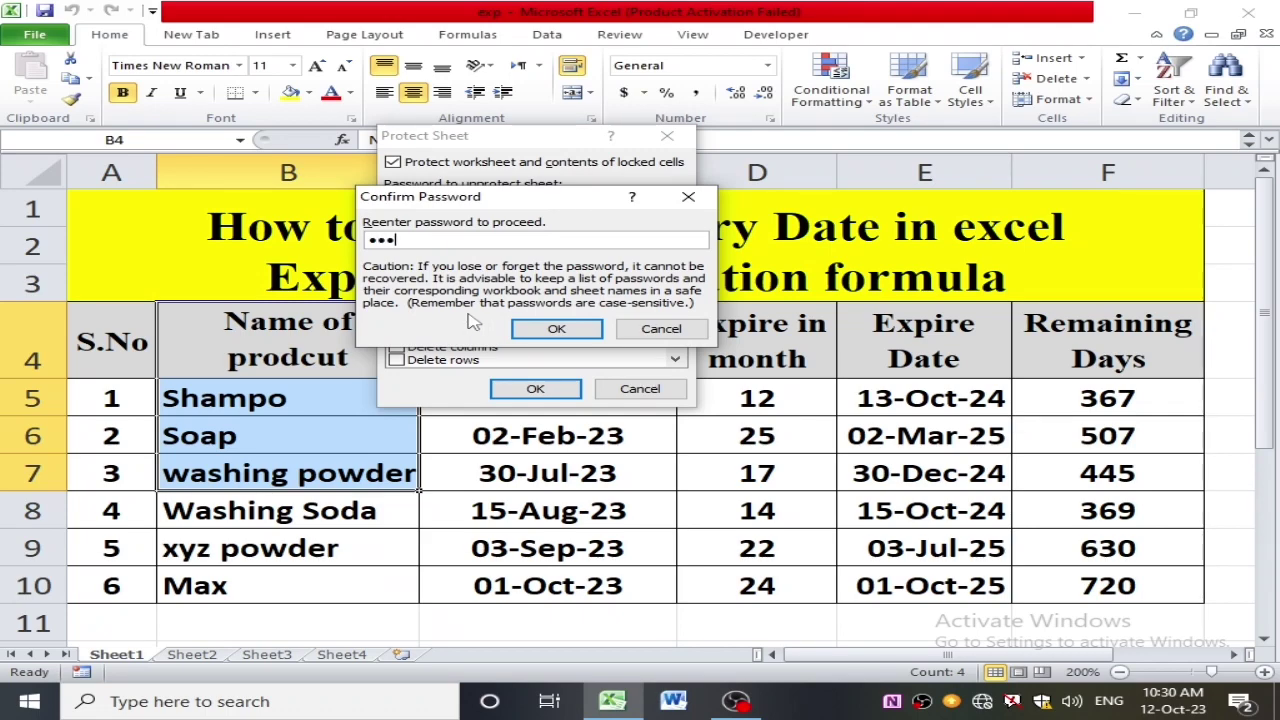
{"action": "type", "text": "4"}
{"action": "left_click", "coordinate": [554, 330]}
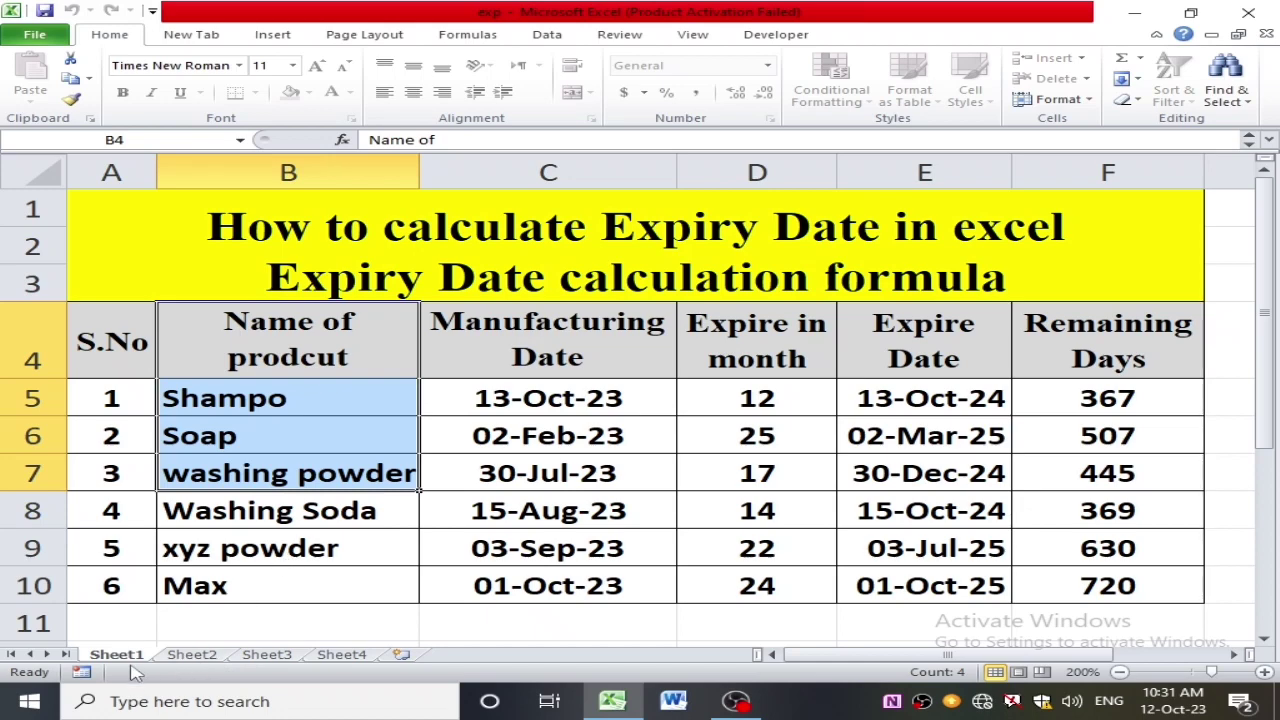
Try editing C7 to confirm the protected sheet rejects changes
{"action": "left_click", "coordinate": [492, 465]}
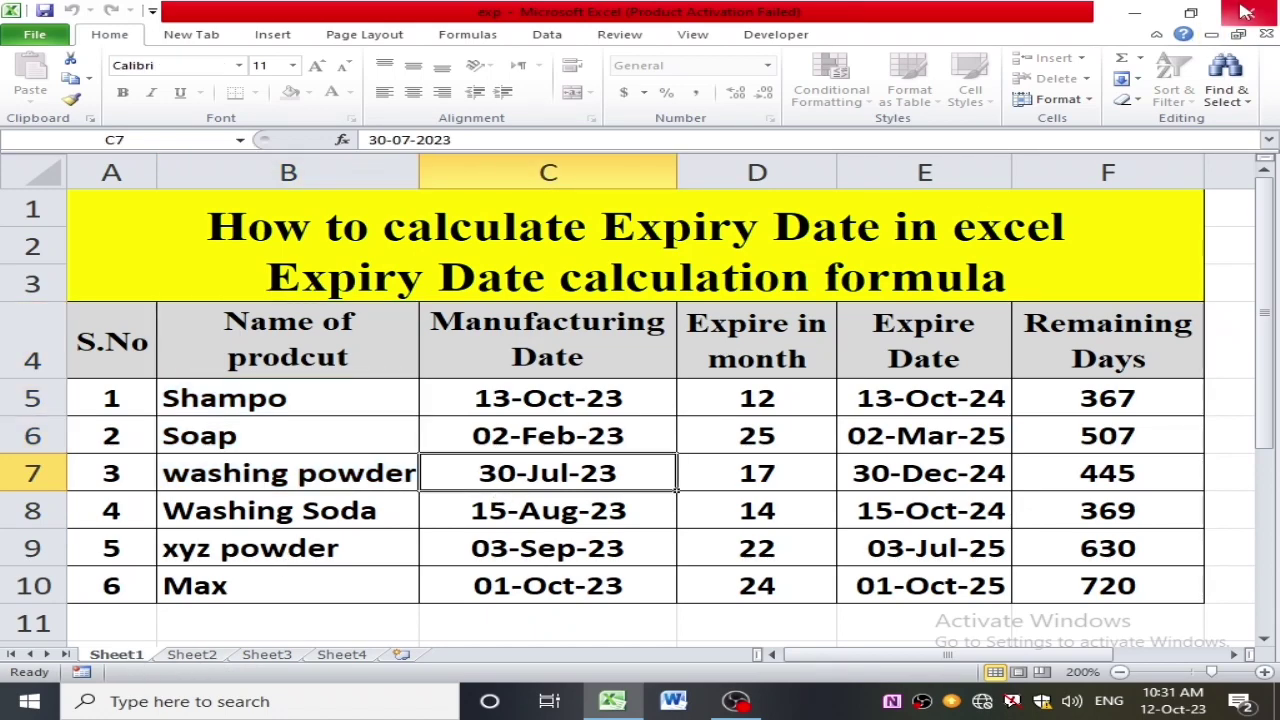
{"action": "double_click", "coordinate": [635, 483]}
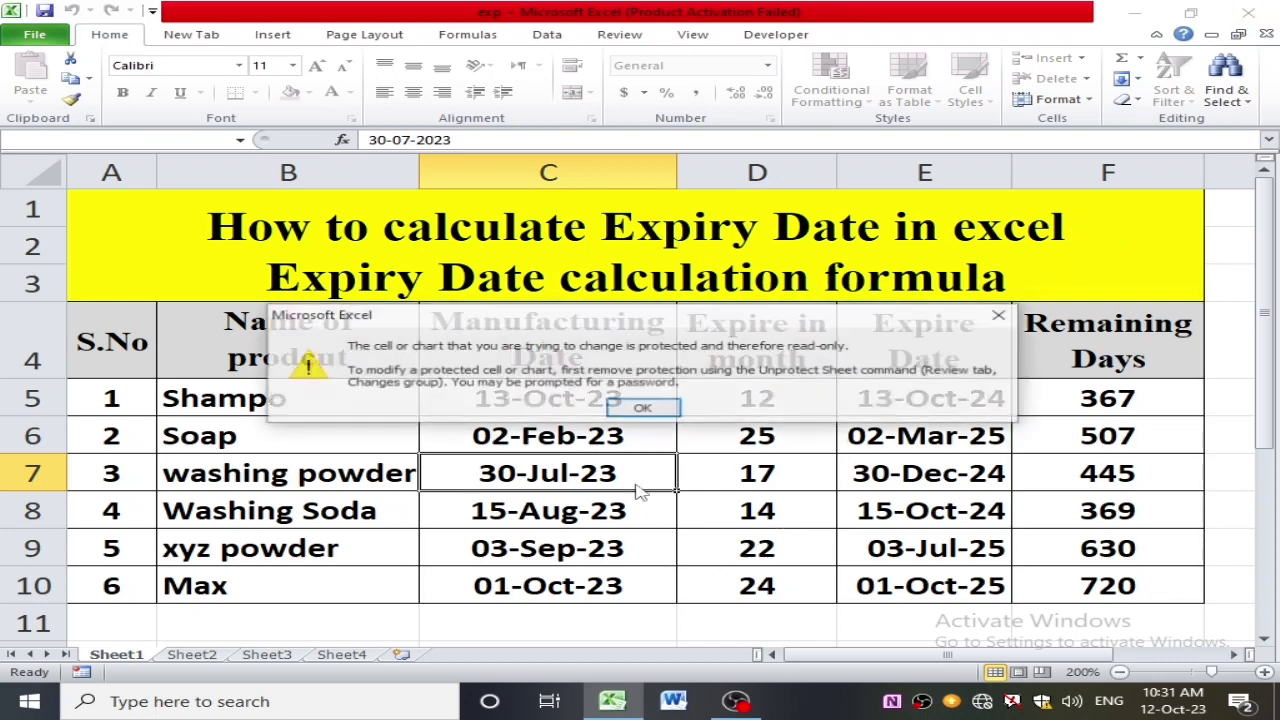
{"action": "left_click", "coordinate": [1001, 315]}
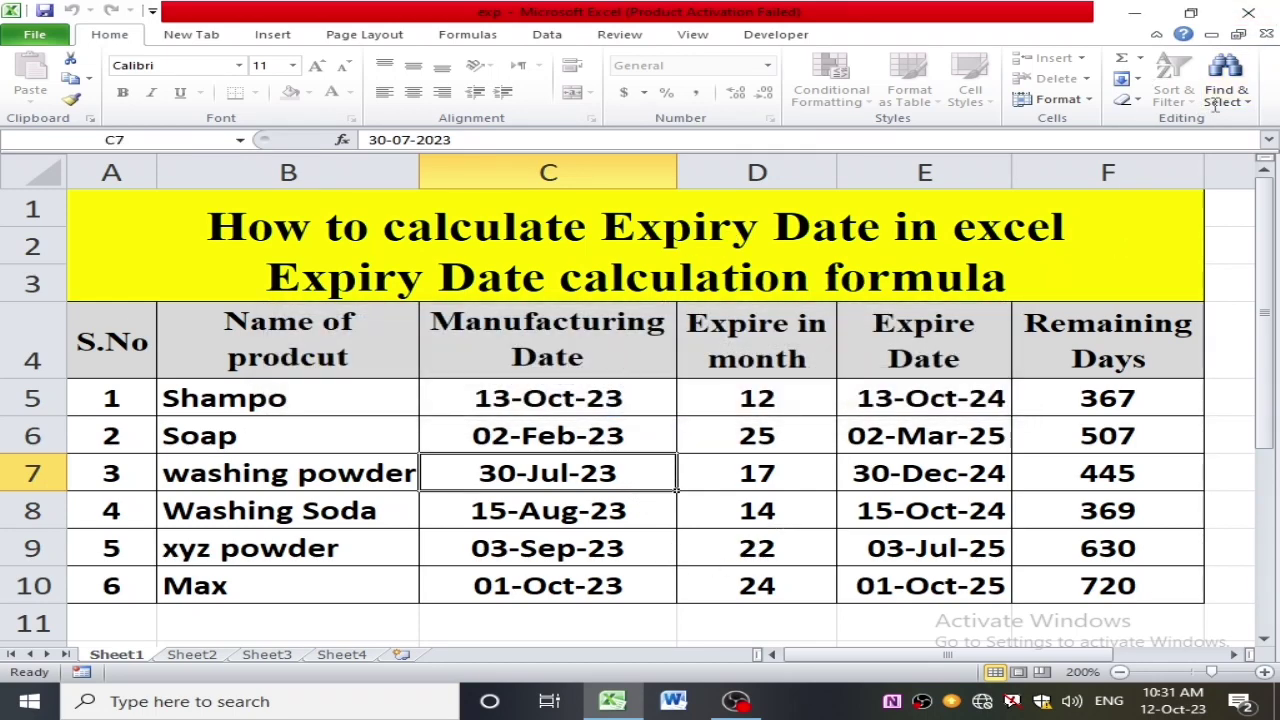
Save and close Excel, then reopen exp from the refreshed desktop
{"action": "left_click", "coordinate": [1246, 18]}
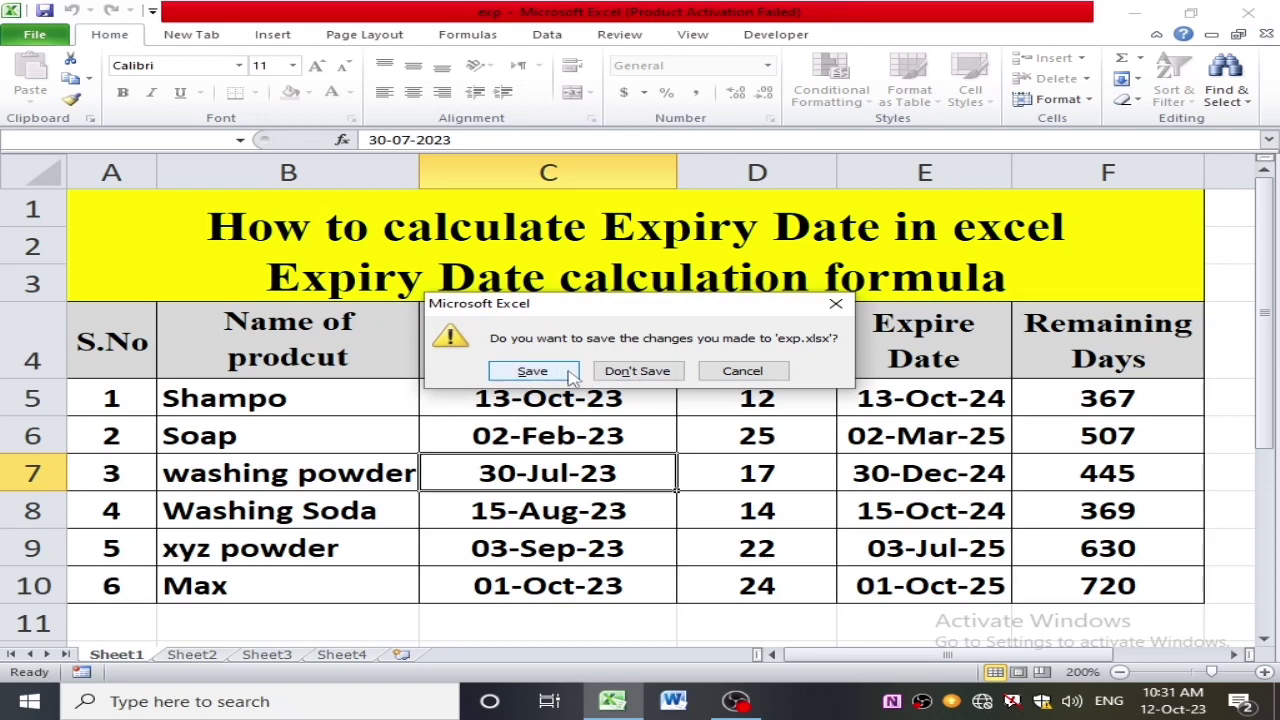
{"action": "left_click", "coordinate": [566, 373]}
{"action": "right_click", "coordinate": [732, 267]}
{"action": "right_click", "coordinate": [736, 302]}
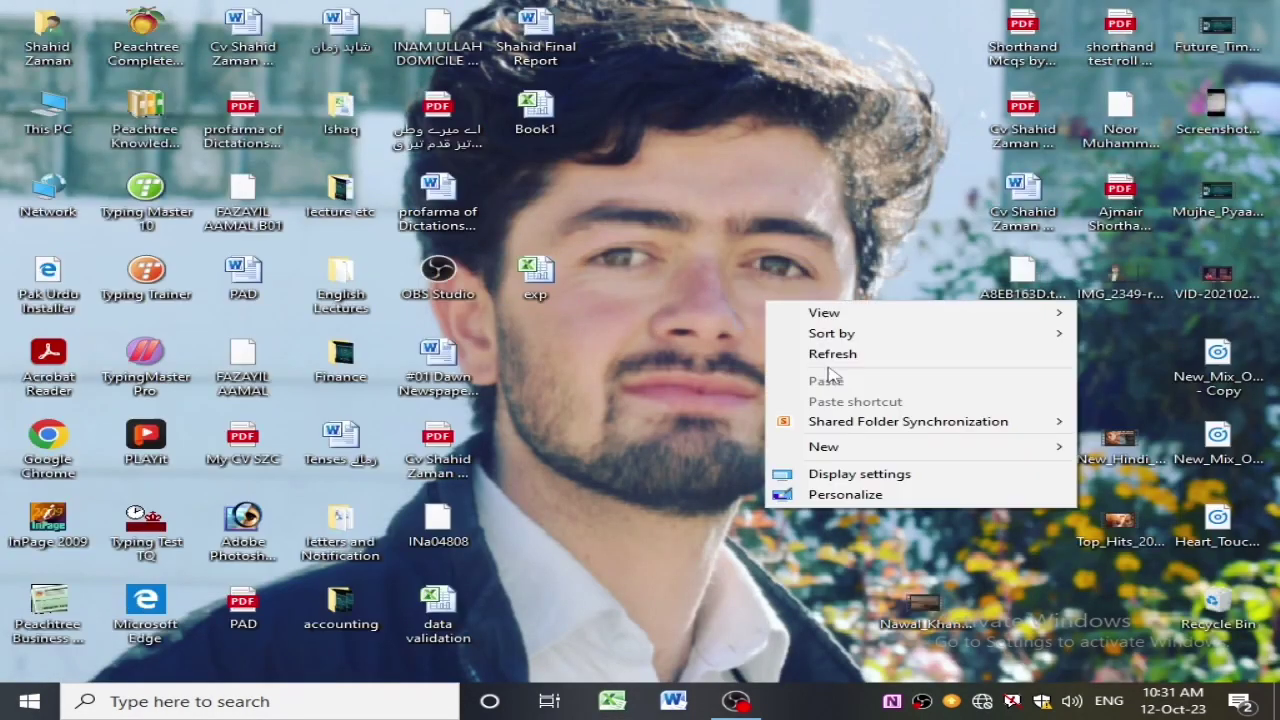
{"action": "left_click", "coordinate": [830, 352]}
{"action": "double_click", "coordinate": [541, 278]}
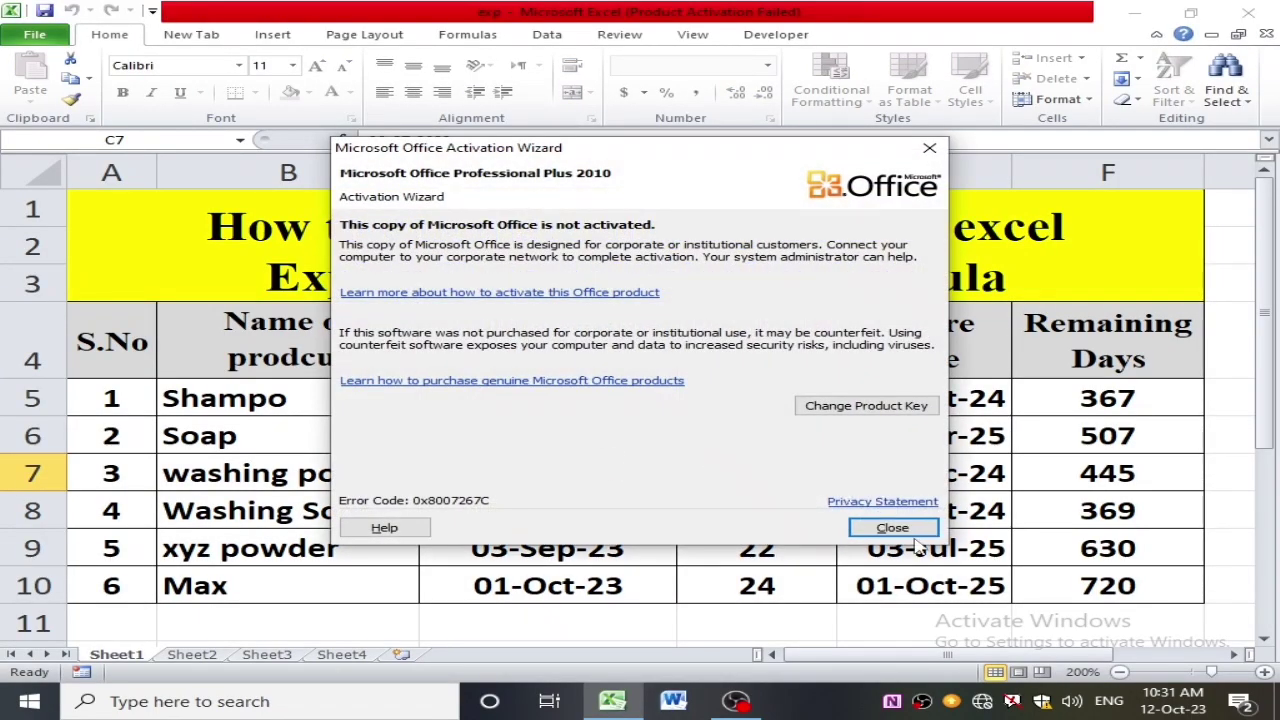
Dismiss the activation notice and try editing B6 and C7, confirming both stay locked
{"action": "left_click", "coordinate": [900, 528]}
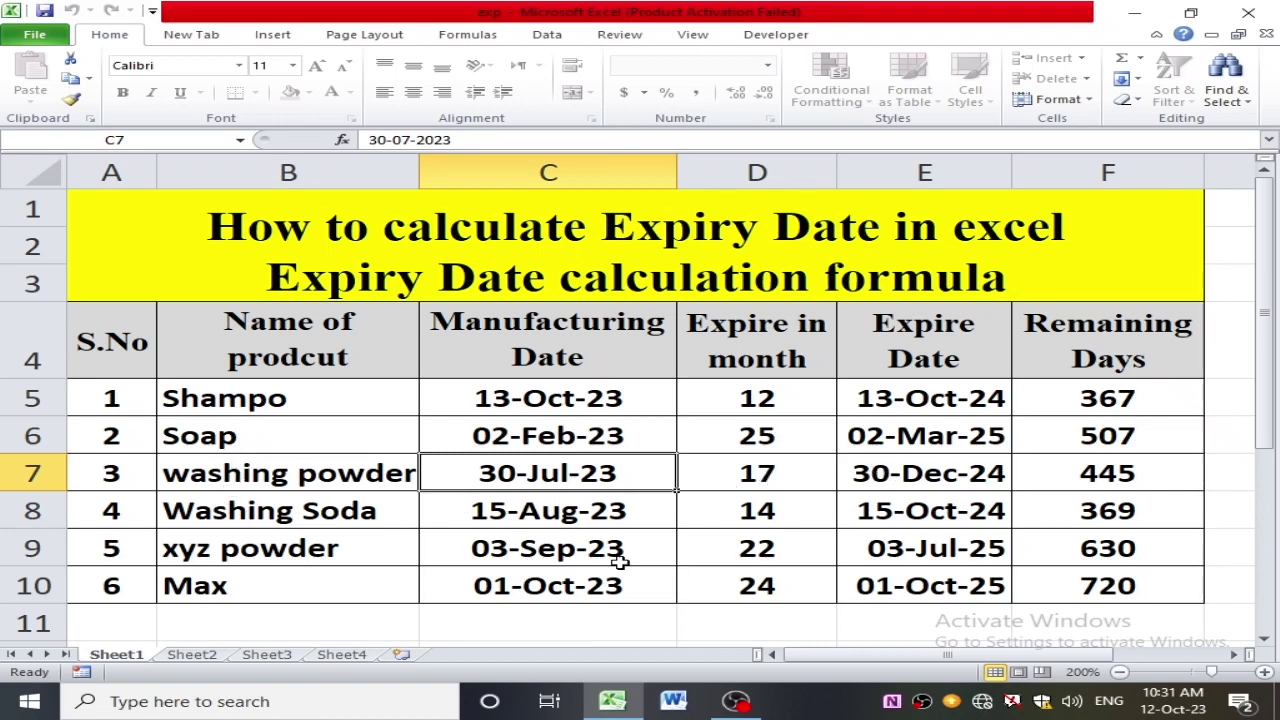
{"action": "double_click", "coordinate": [240, 436]}
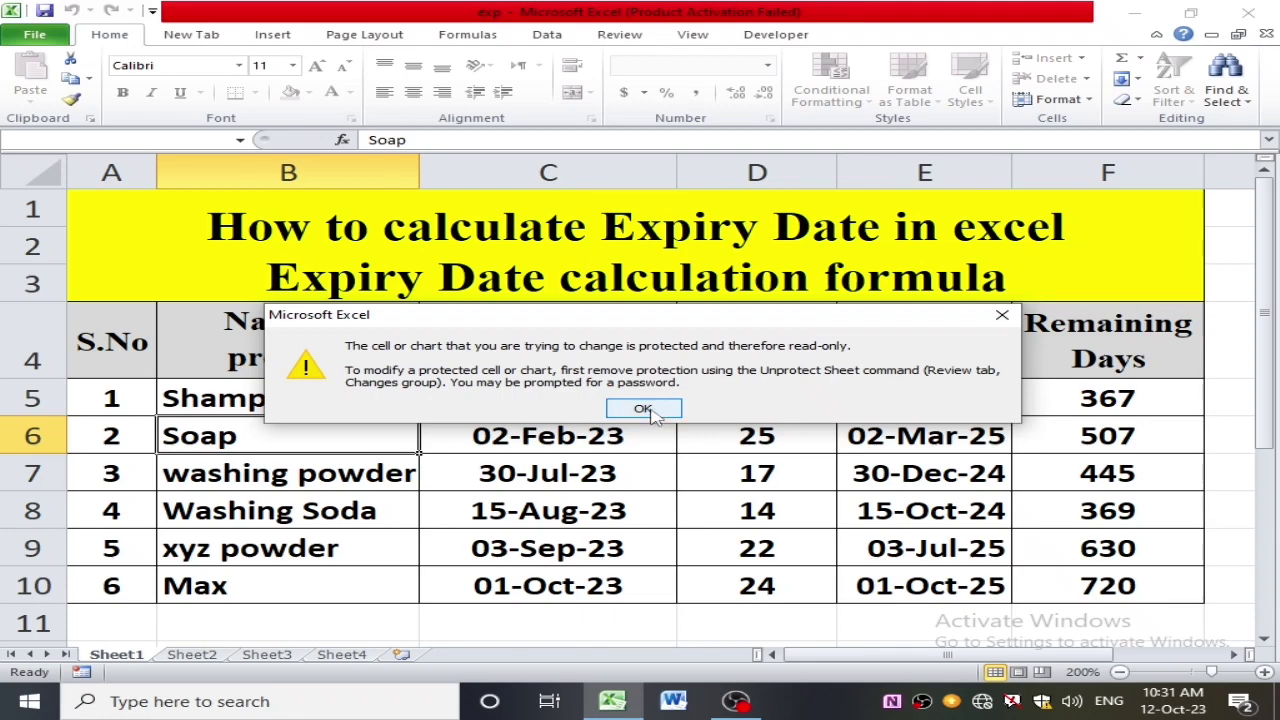
{"action": "left_click", "coordinate": [643, 409]}
{"action": "left_click", "coordinate": [324, 460]}
{"action": "left_click", "coordinate": [736, 468]}
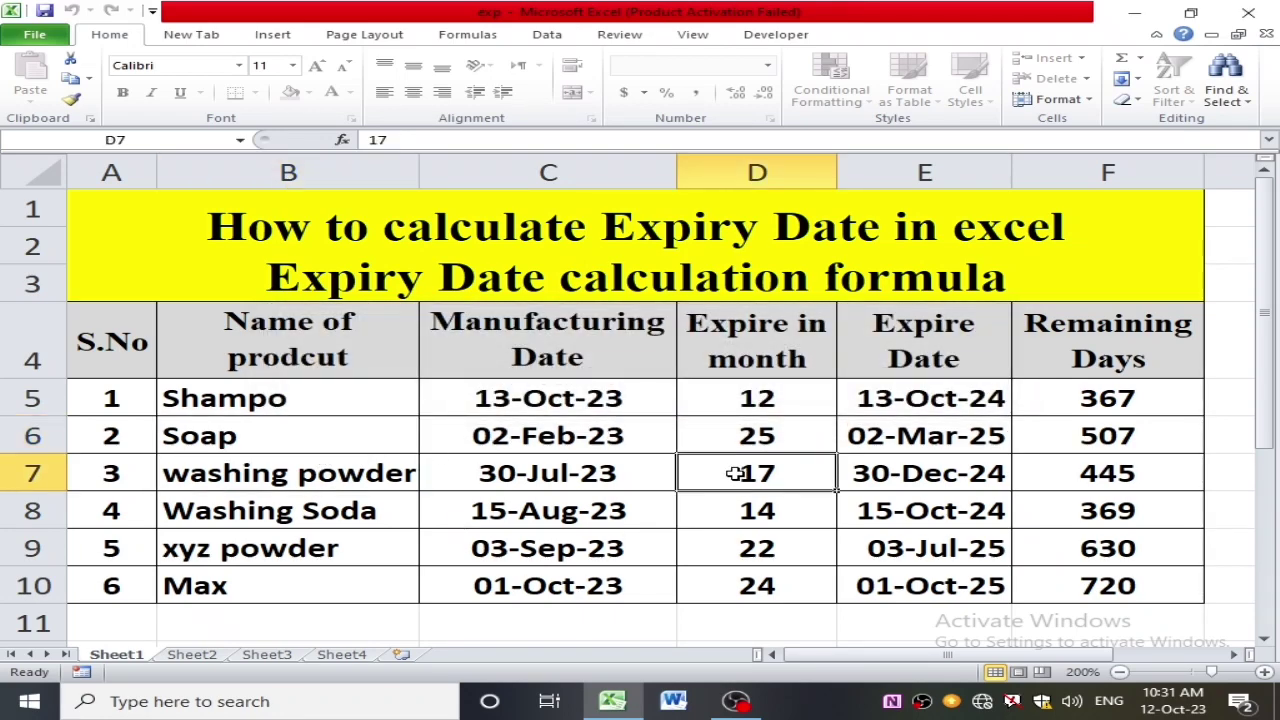
{"action": "double_click", "coordinate": [598, 478]}
{"action": "left_click", "coordinate": [643, 406]}
Try editing the E6 and E5 expiry formulas, confirming the protection warnings
{"action": "left_click", "coordinate": [953, 422]}
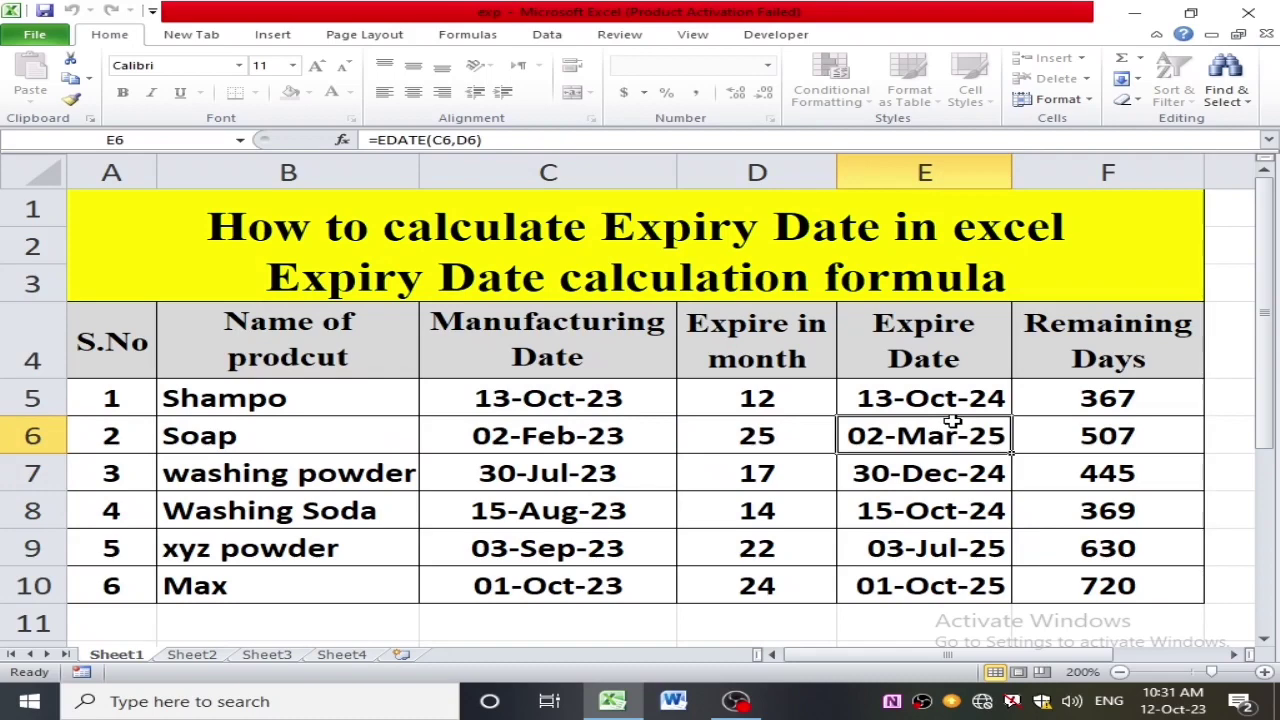
{"action": "double_click", "coordinate": [950, 445]}
{"action": "left_click", "coordinate": [643, 406]}
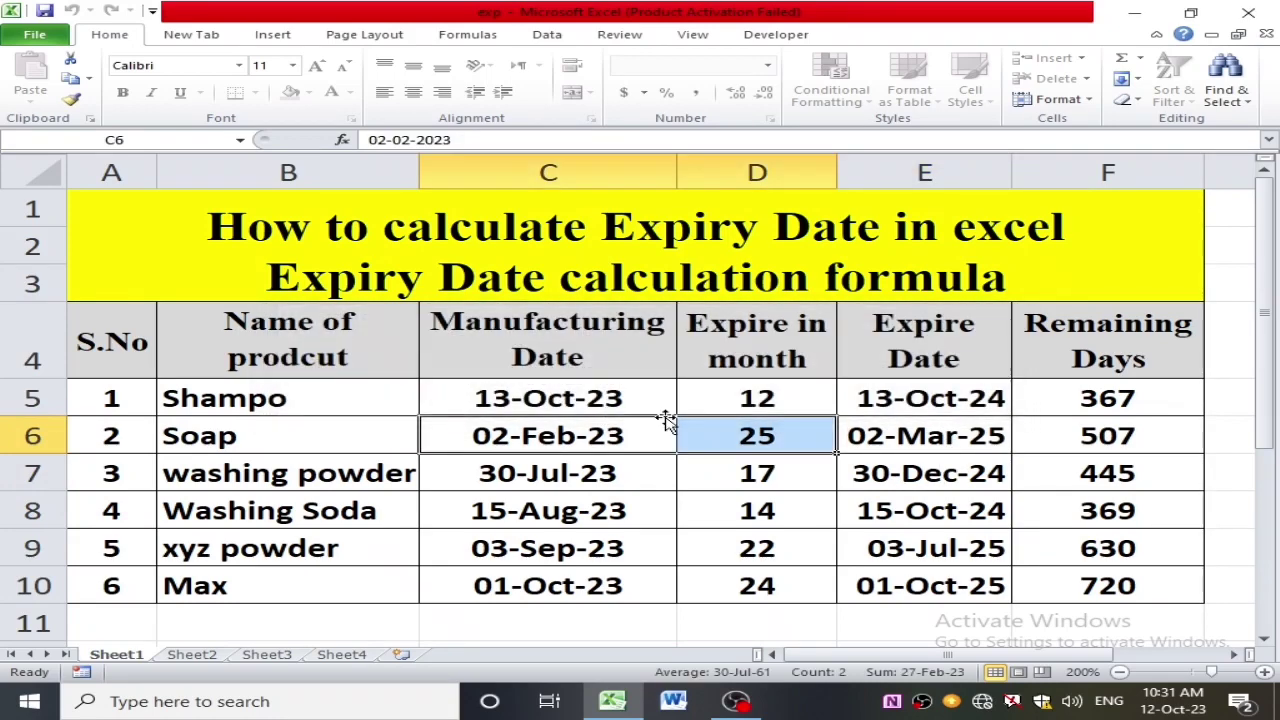
{"action": "double_click", "coordinate": [963, 401]}
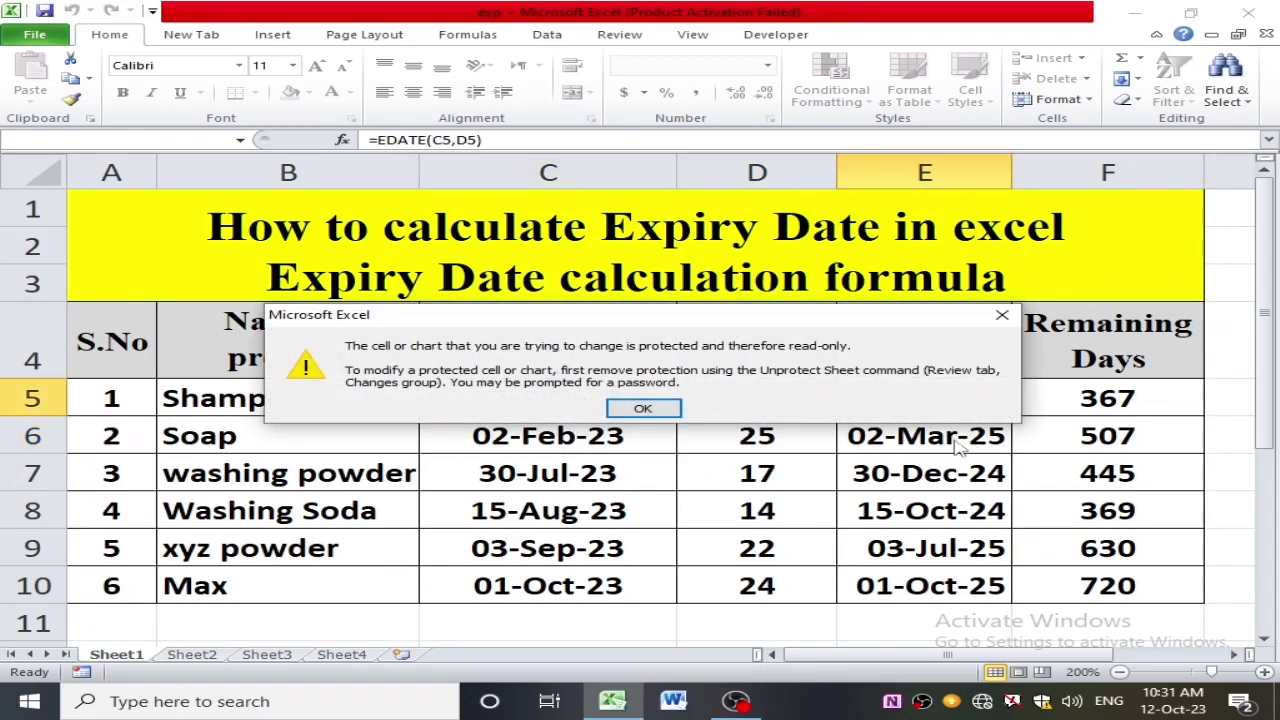
{"action": "left_click", "coordinate": [650, 416]}
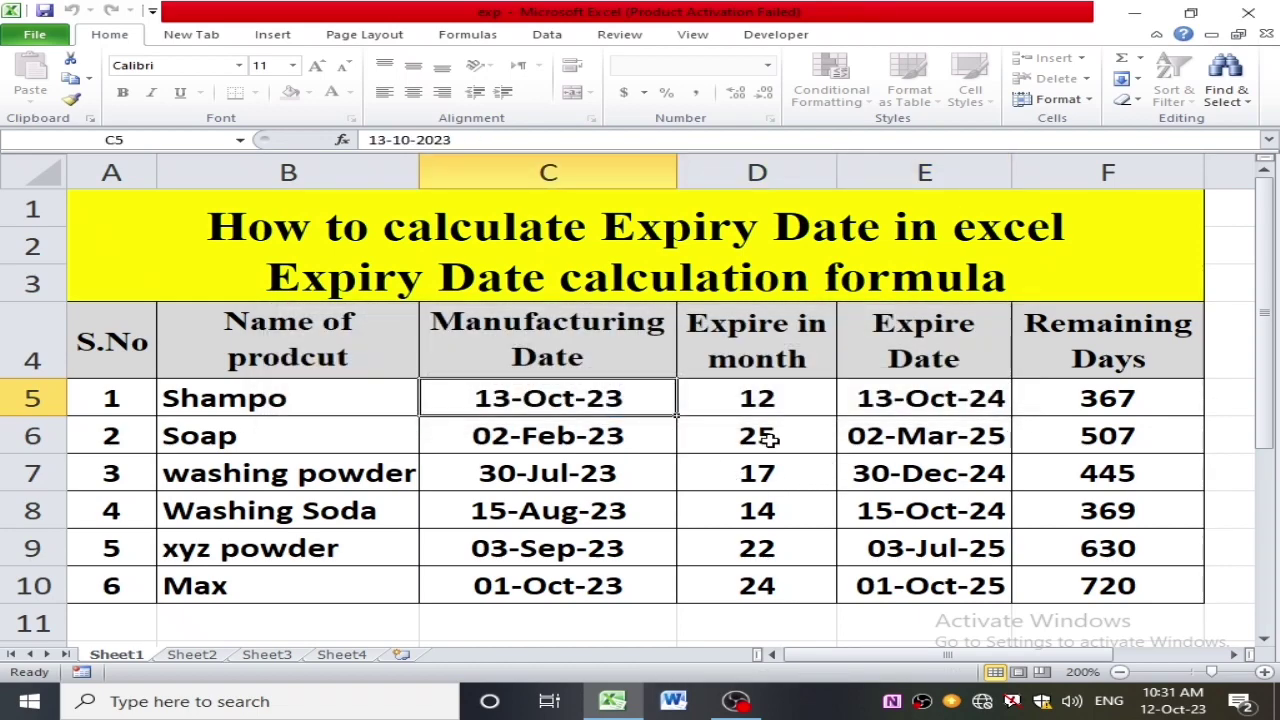
{"action": "left_click", "coordinate": [522, 485]}
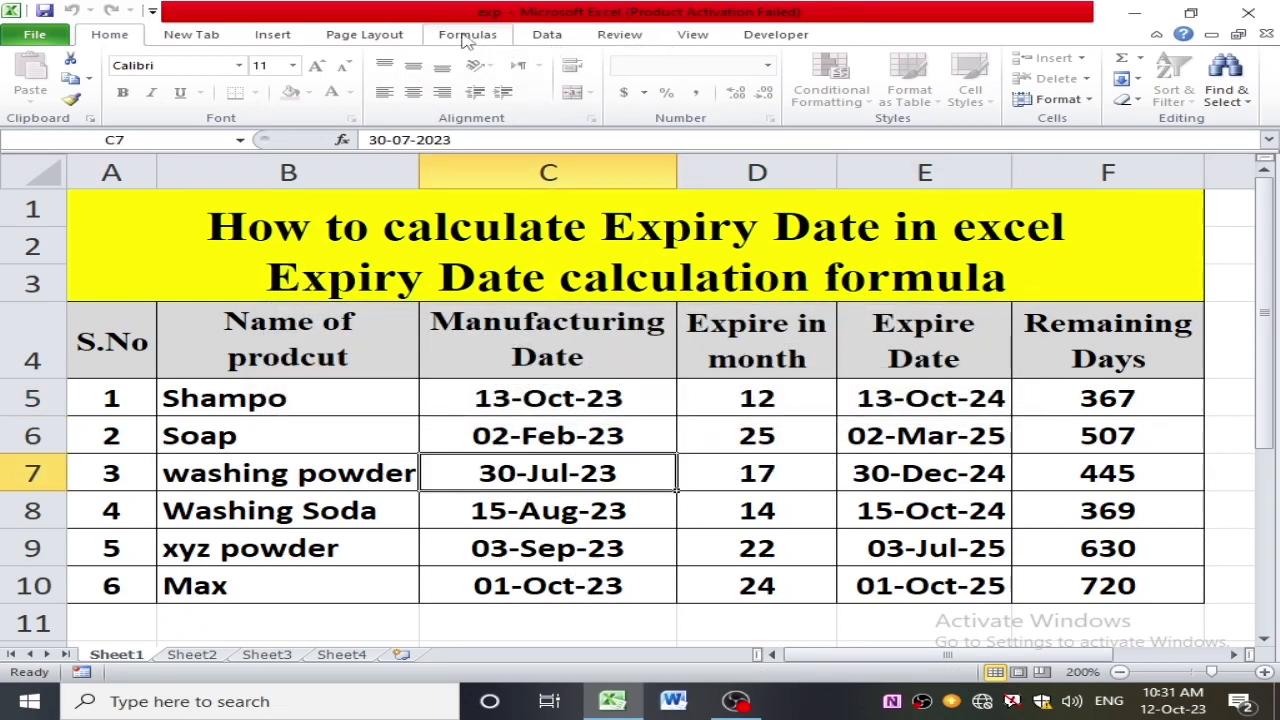
Unprotect Sheet1 from the Review tab using the sheet password
{"action": "left_click", "coordinate": [616, 44]}
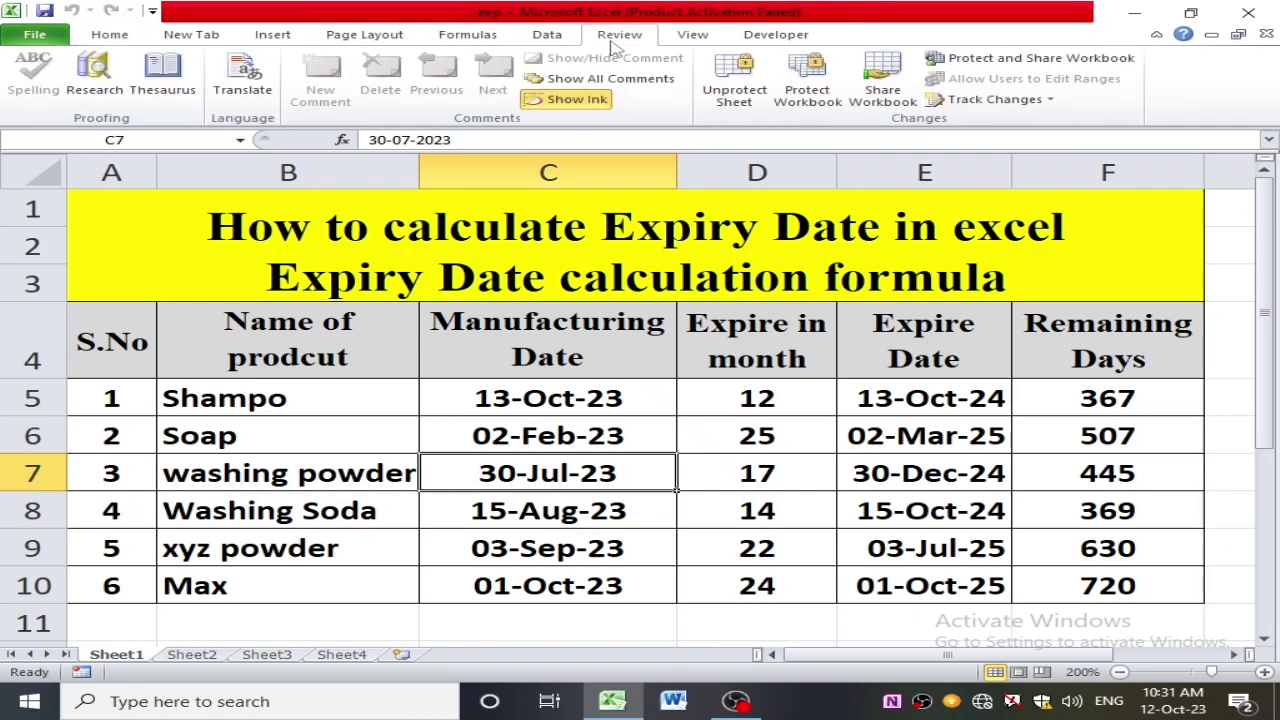
{"action": "left_click", "coordinate": [742, 88]}
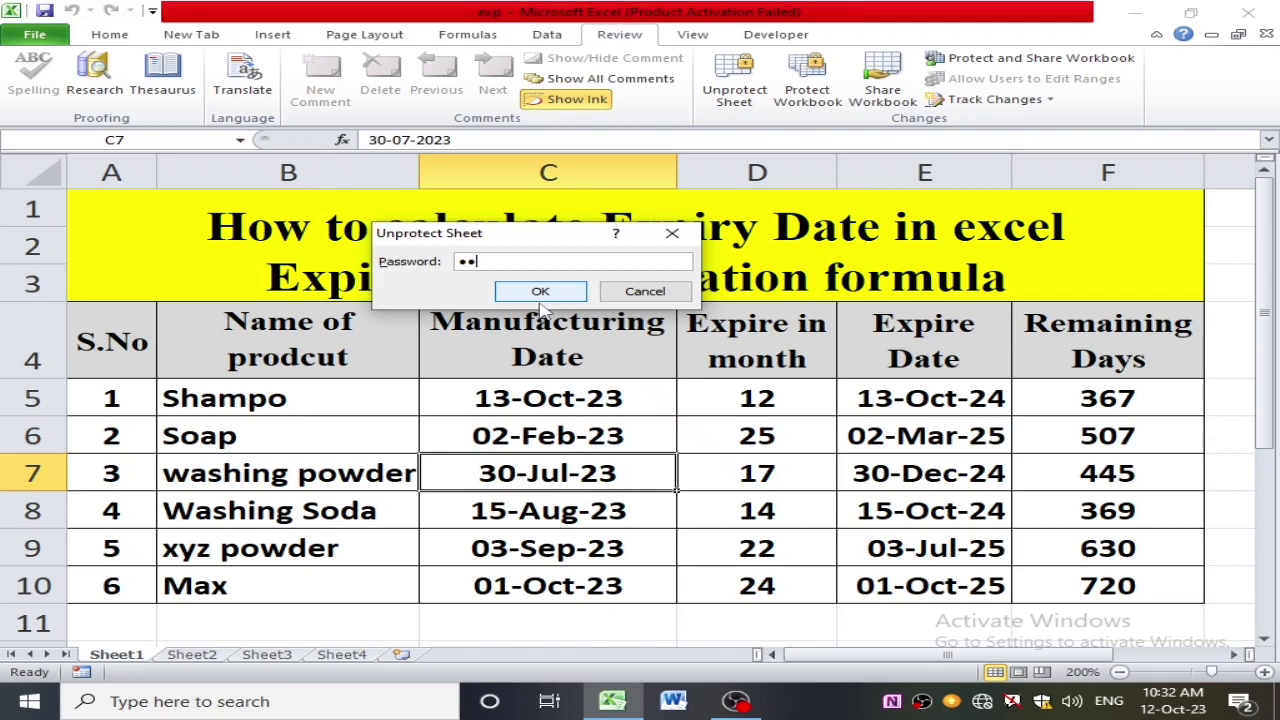
{"action": "left_click", "coordinate": [557, 291]}
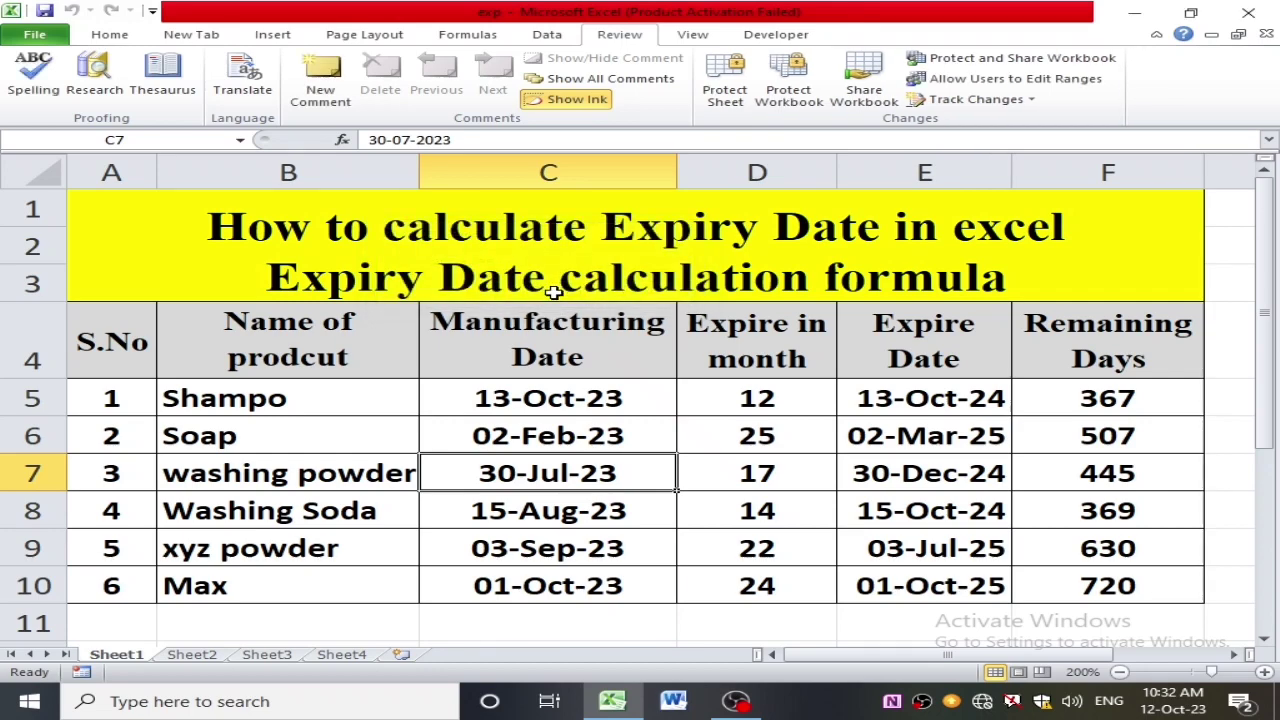
Change Soap's months in D6 from 25 to 250
{"action": "double_click", "coordinate": [538, 434]}
{"action": "left_click", "coordinate": [775, 437]}
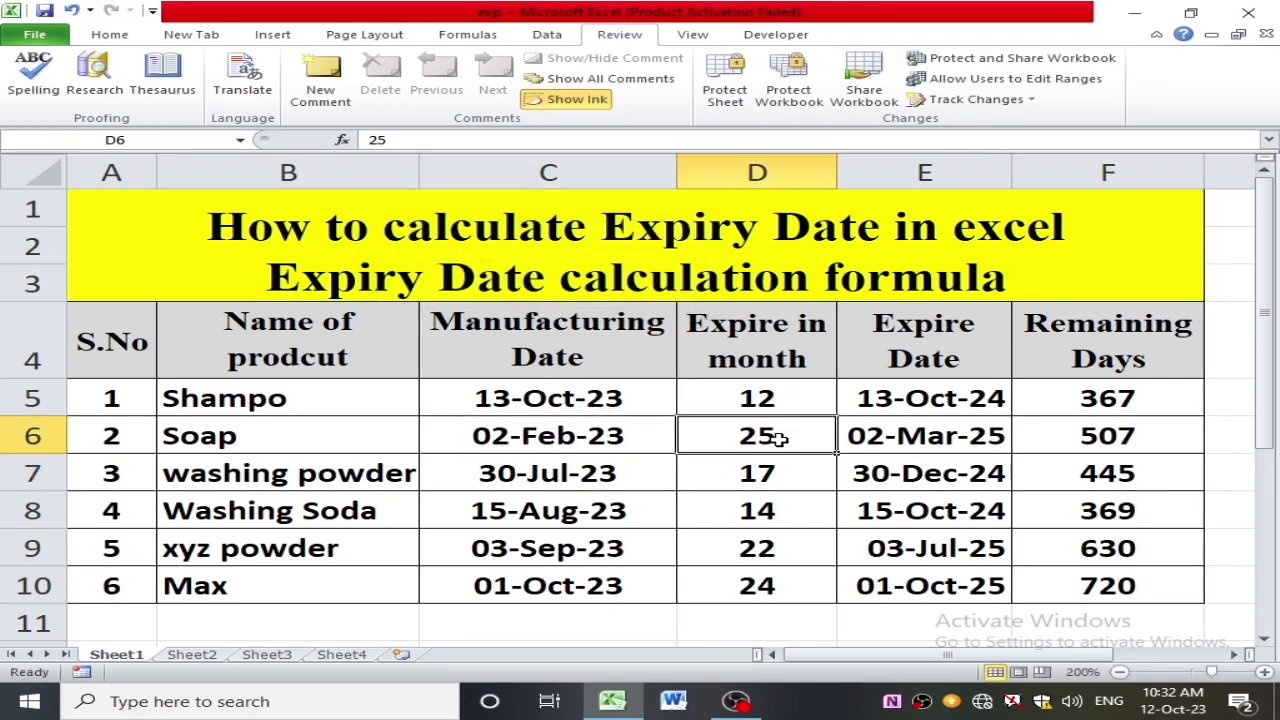
{"action": "double_click", "coordinate": [775, 441]}
{"action": "type", "text": "000"}
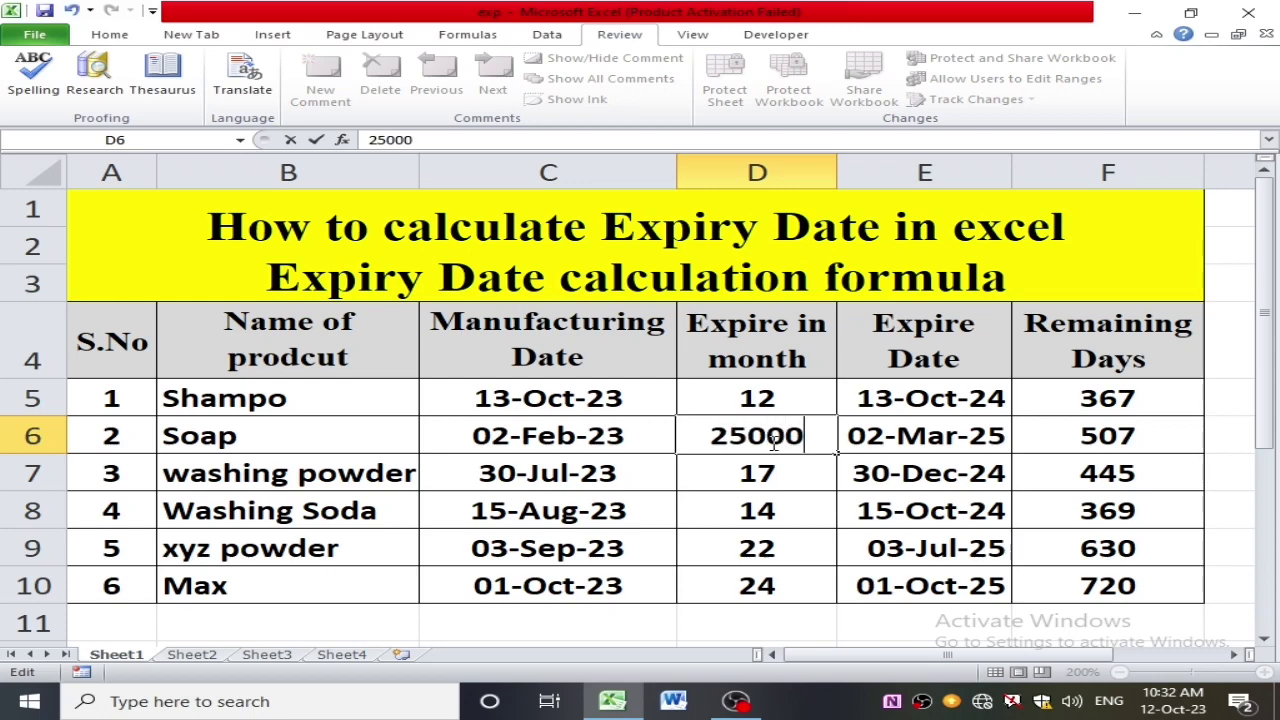
{"action": "key", "text": "BackSpace"}
{"action": "key", "text": "BackSpace"}
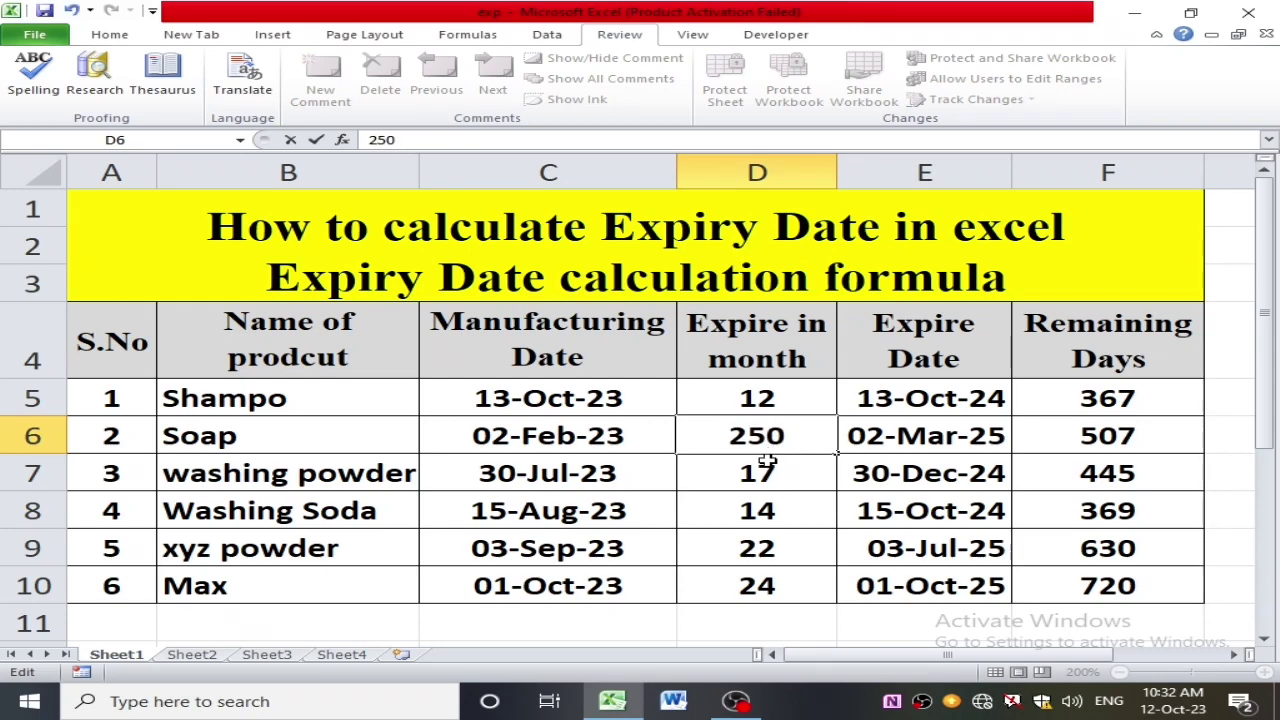
{"action": "key", "text": "Return"}
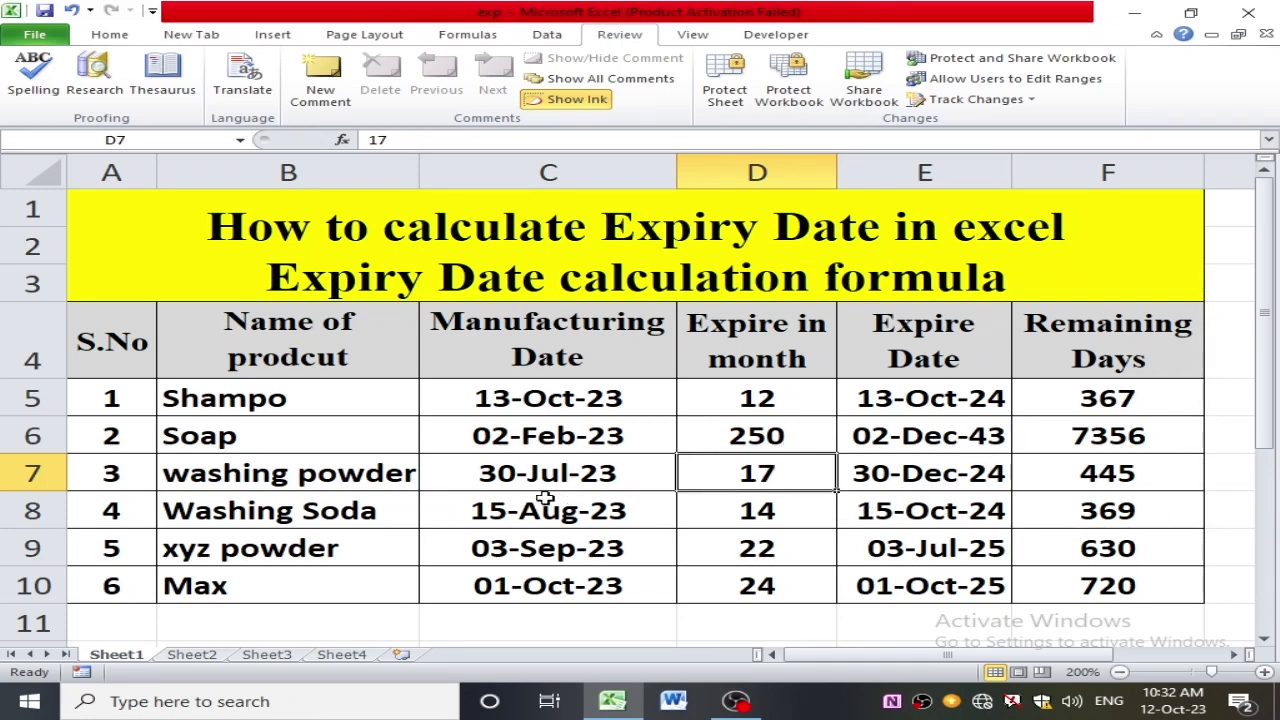
Select cells in the table, including B6:C9 and Soap's months value in D6
{"action": "left_click", "coordinate": [516, 454]}
{"action": "left_click", "coordinate": [576, 510]}
{"action": "left_click_drag", "start_coordinate": [333, 442], "coordinate": [486, 543]}
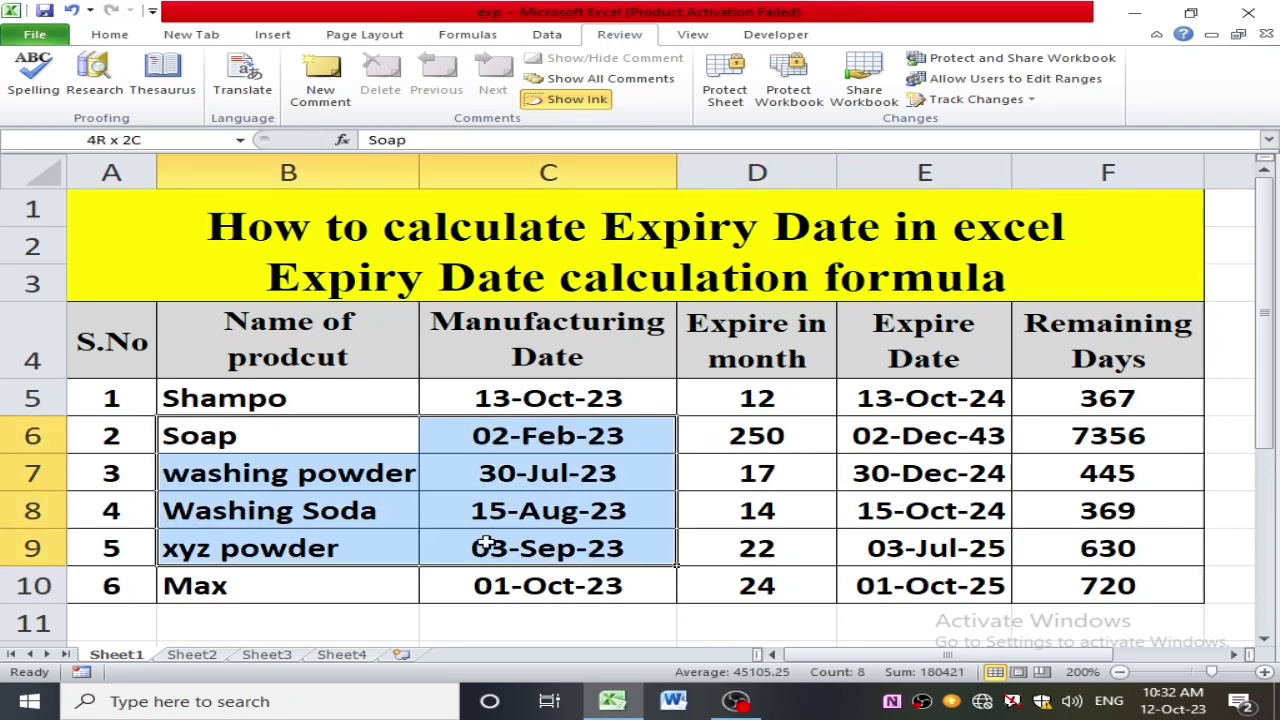
{"action": "left_click", "coordinate": [690, 445]}
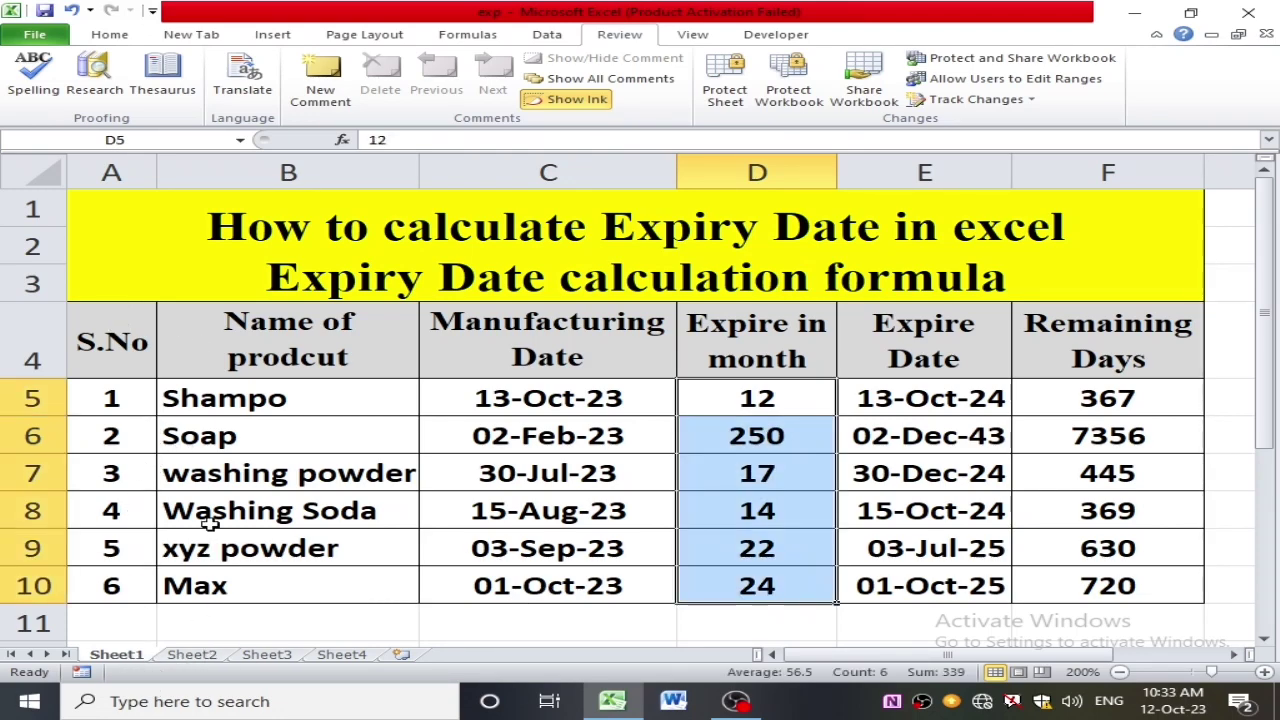
Flip between Sheet1, Sheet2 and Sheet3, then select Sheet1's whole expiry table, title included
{"action": "left_click", "coordinate": [268, 657]}
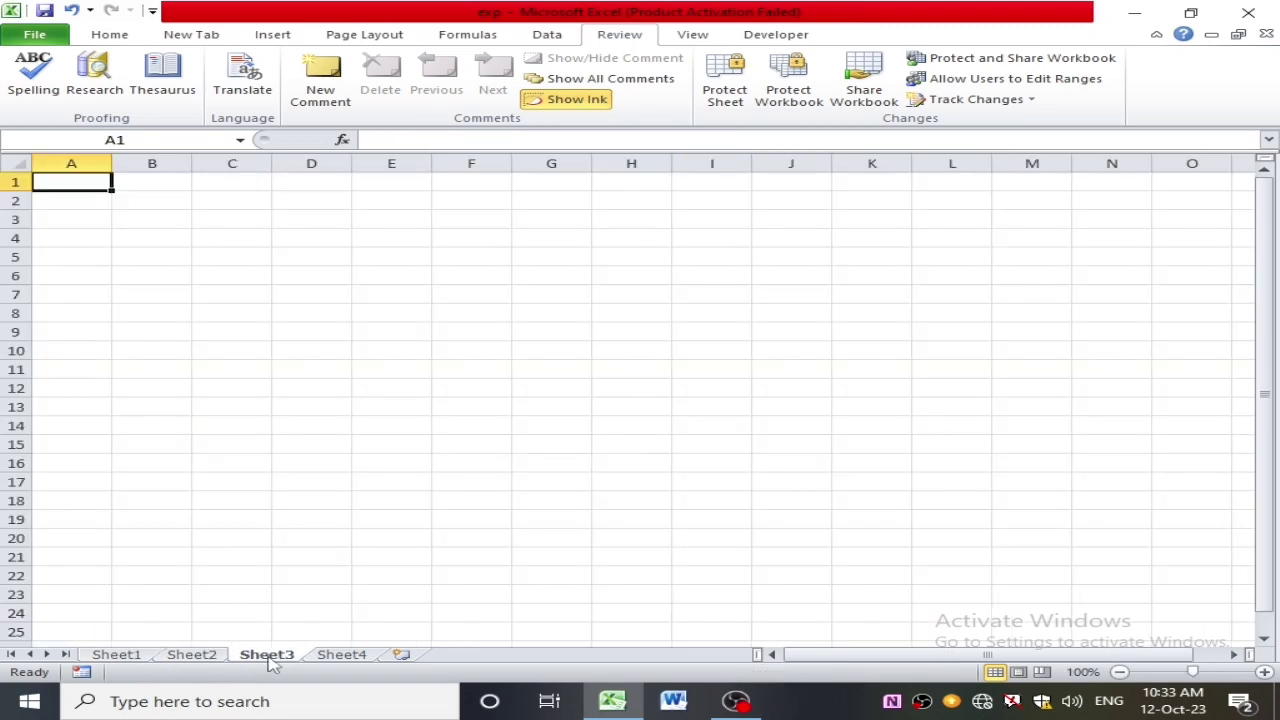
{"action": "left_click", "coordinate": [195, 657]}
{"action": "left_click", "coordinate": [125, 657]}
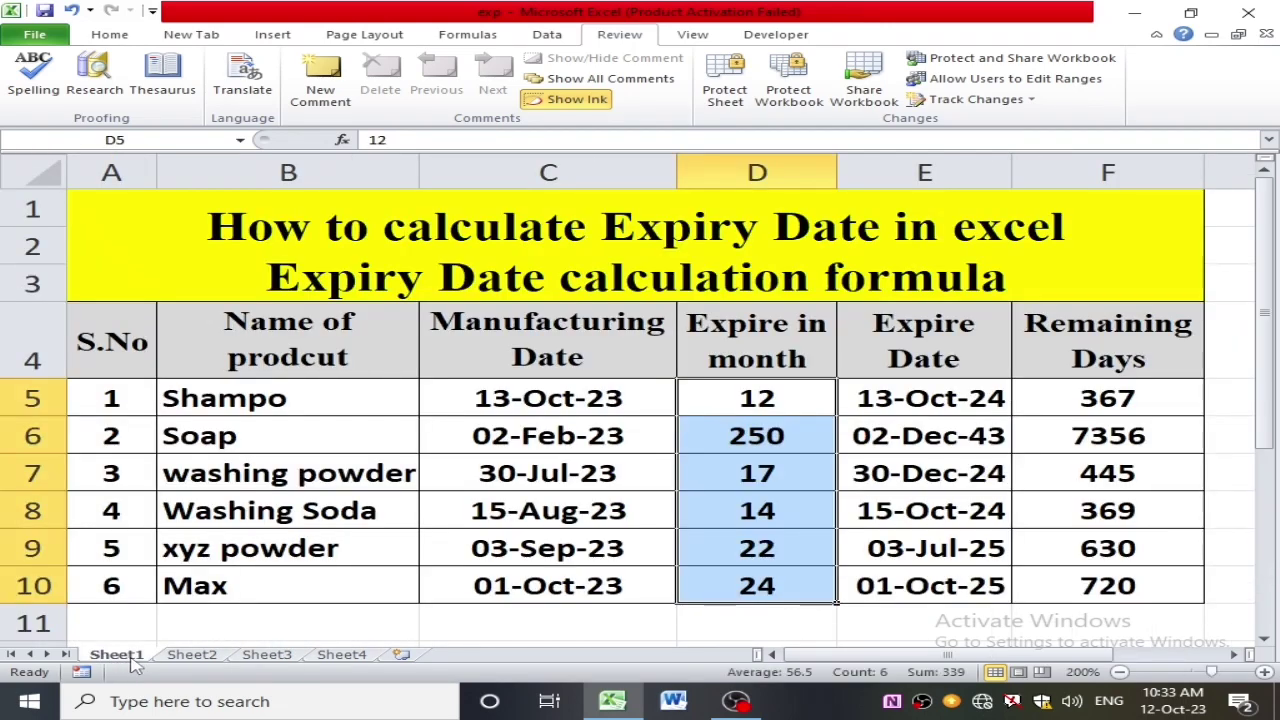
{"action": "left_click", "coordinate": [218, 657]}
{"action": "left_click", "coordinate": [270, 657]}
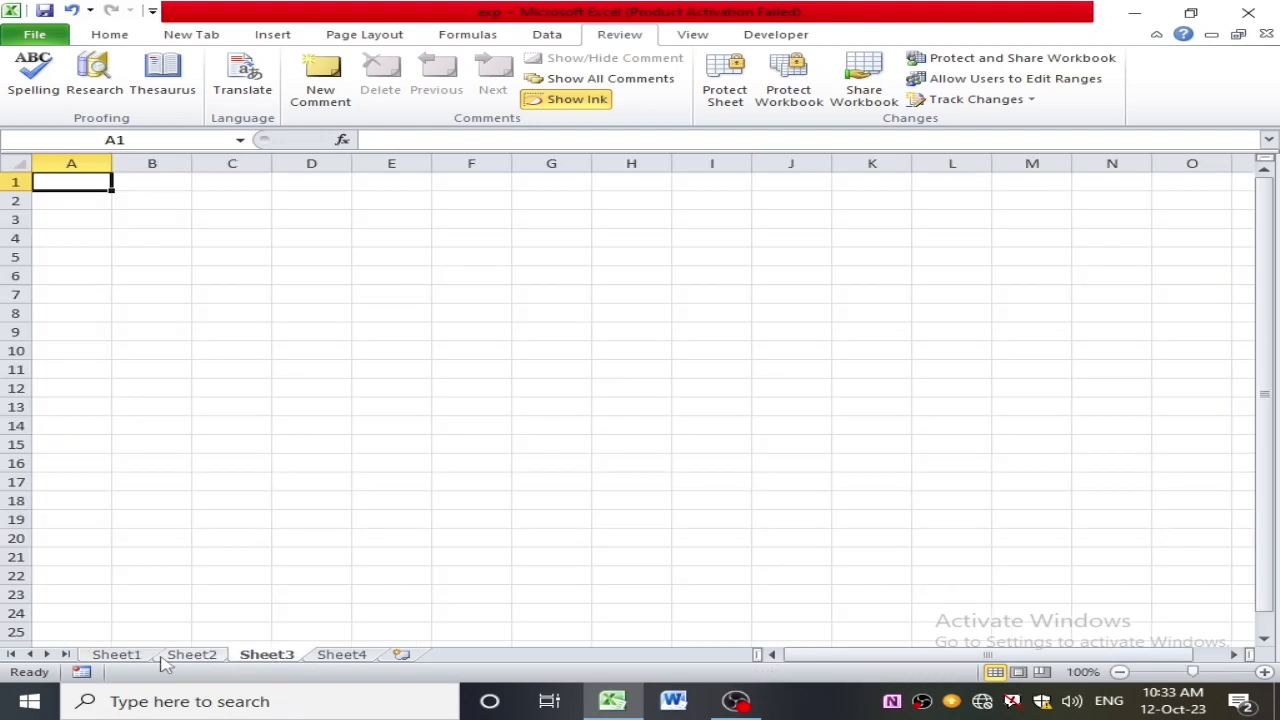
{"action": "left_click", "coordinate": [128, 657]}
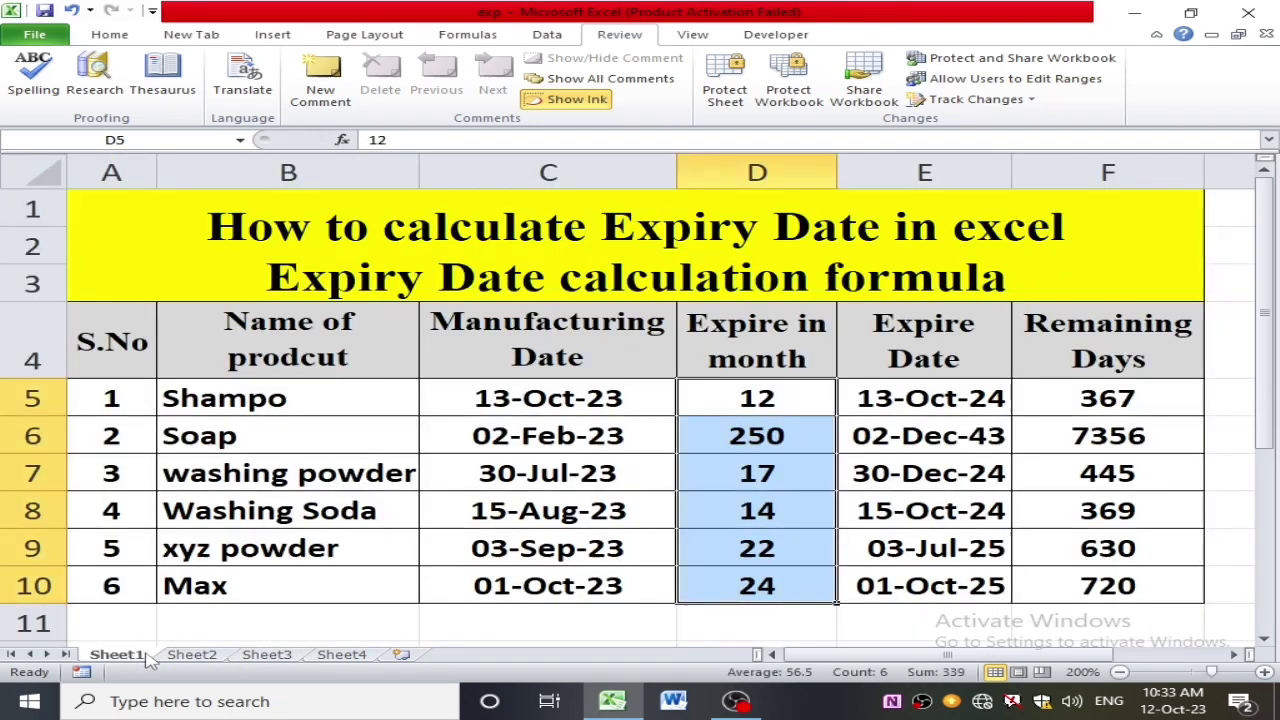
{"action": "left_click", "coordinate": [205, 657]}
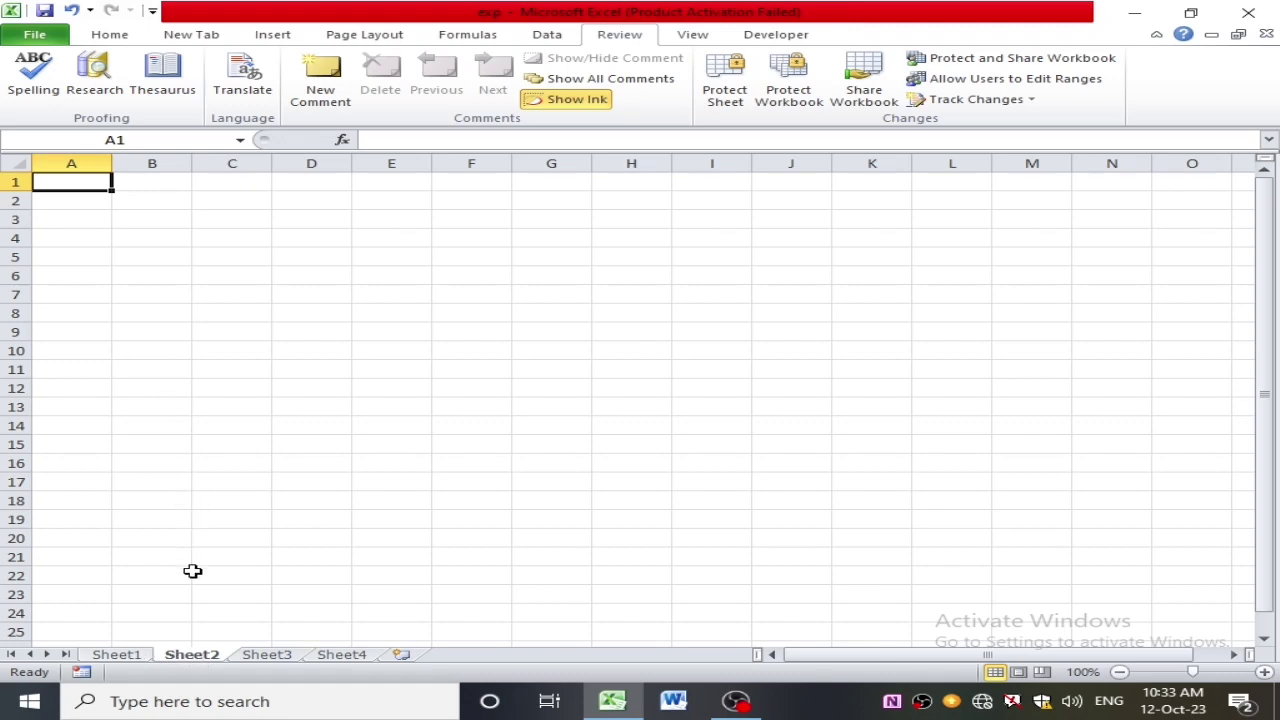
{"action": "left_click", "coordinate": [108, 658]}
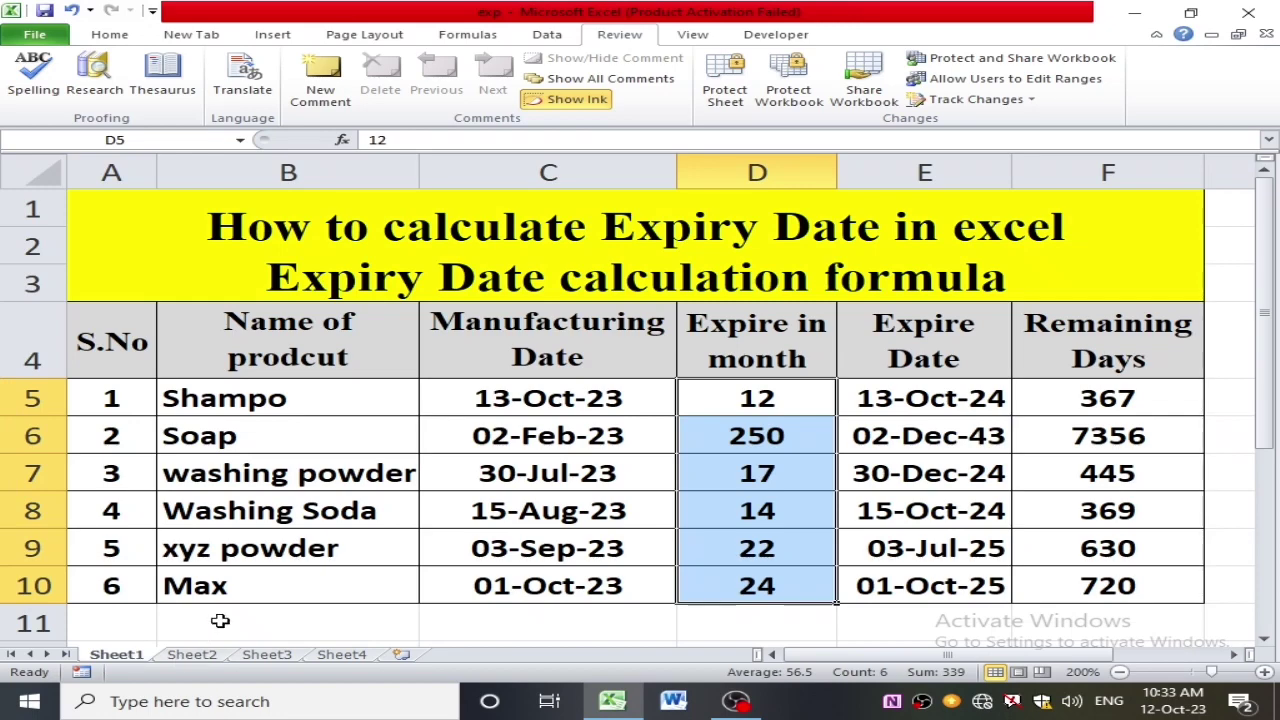
{"action": "mouse_move", "coordinate": [155, 245]}
{"action": "left_mouse_down"}
{"action": "mouse_move", "coordinate": [1042, 560]}
{"action": "mouse_move", "coordinate": [1063, 585]}
{"action": "left_mouse_up"}
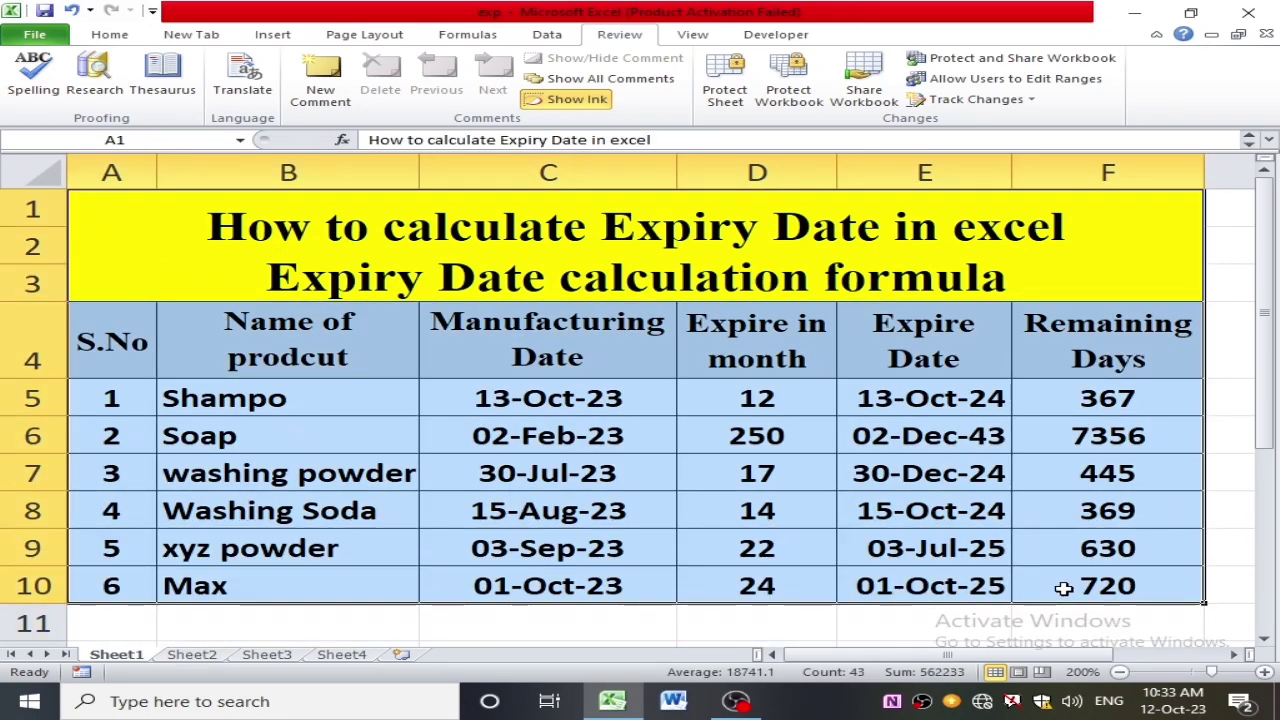
Copy the expiry table and paste it into Sheet2, zooming in on the result
{"action": "key", "text": "ctrl+c"}
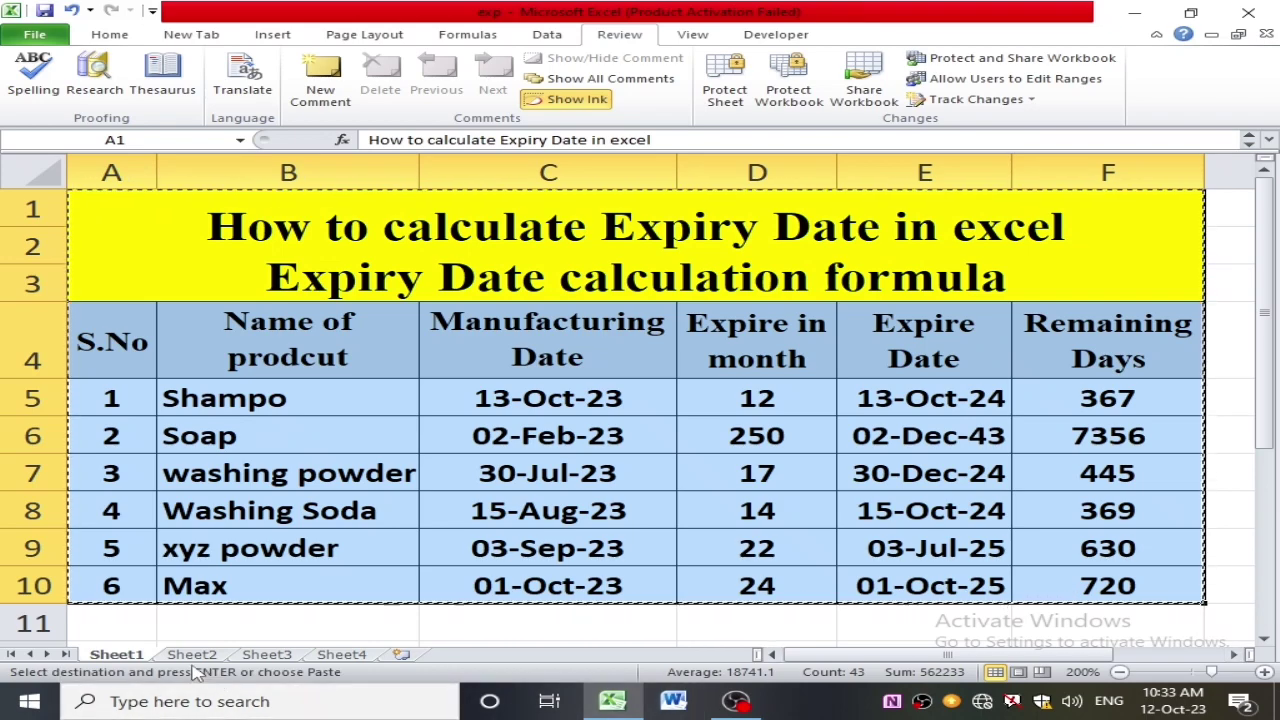
{"action": "left_click", "coordinate": [192, 654]}
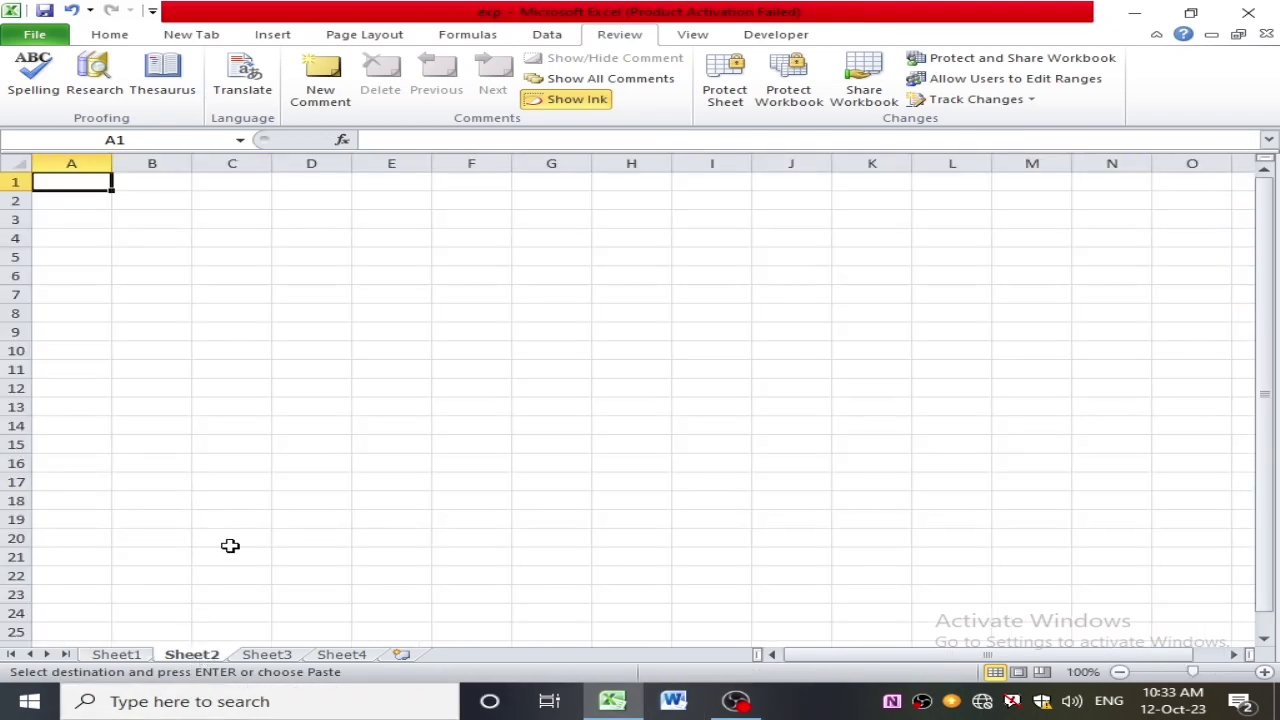
{"action": "key", "text": "ctrl+v"}
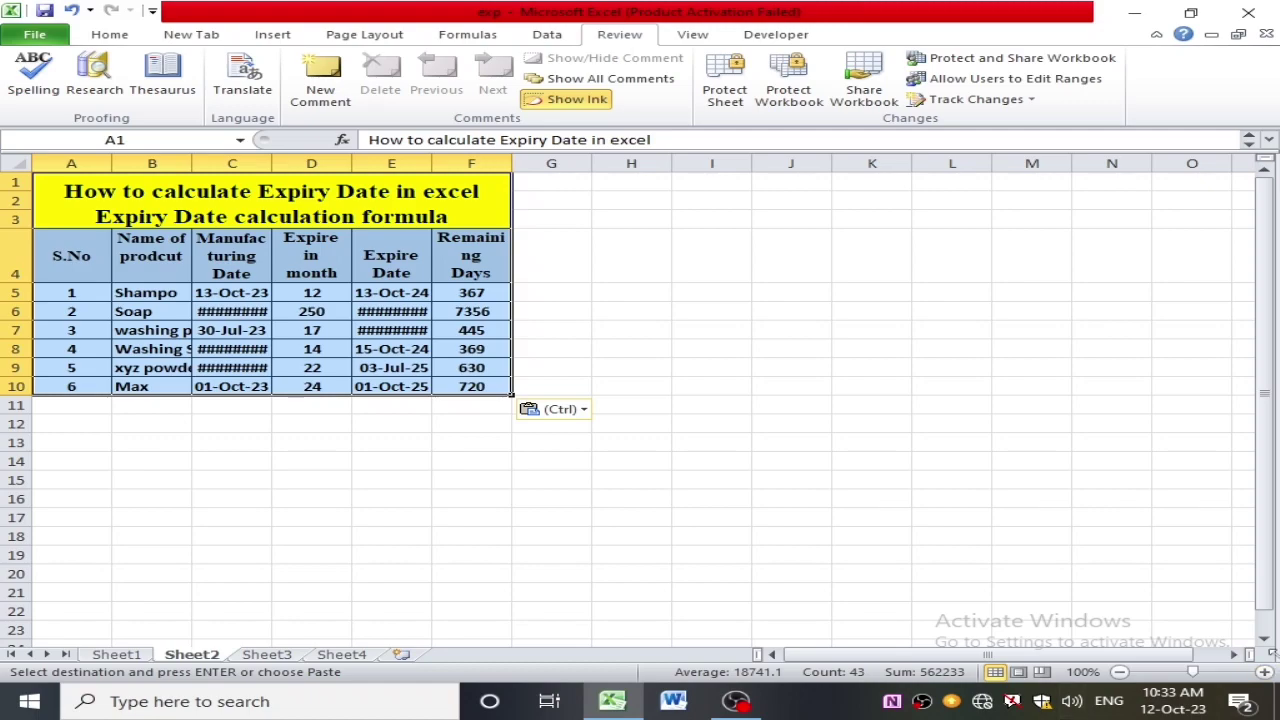
{"action": "double_click", "coordinate": [1265, 672]}
{"action": "double_click", "coordinate": [1265, 672]}
{"action": "double_click", "coordinate": [1265, 672]}
{"action": "left_click", "coordinate": [1265, 672]}
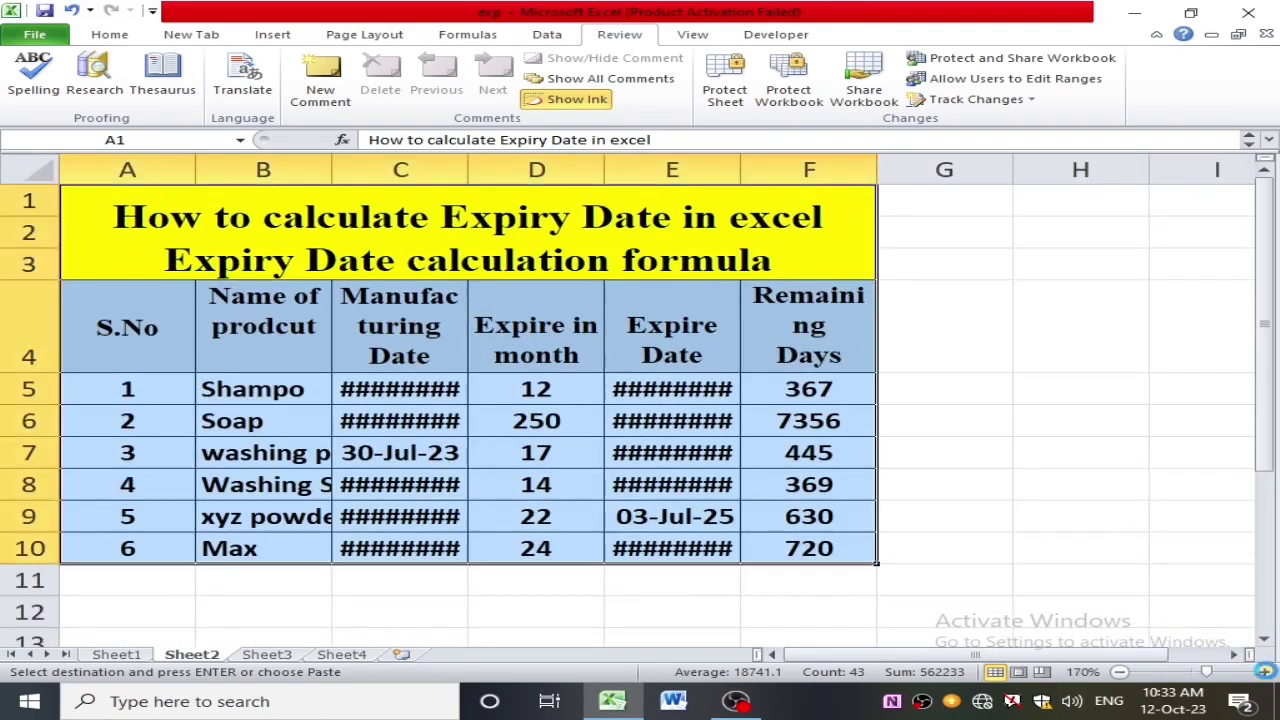
{"action": "double_click", "coordinate": [1265, 672]}
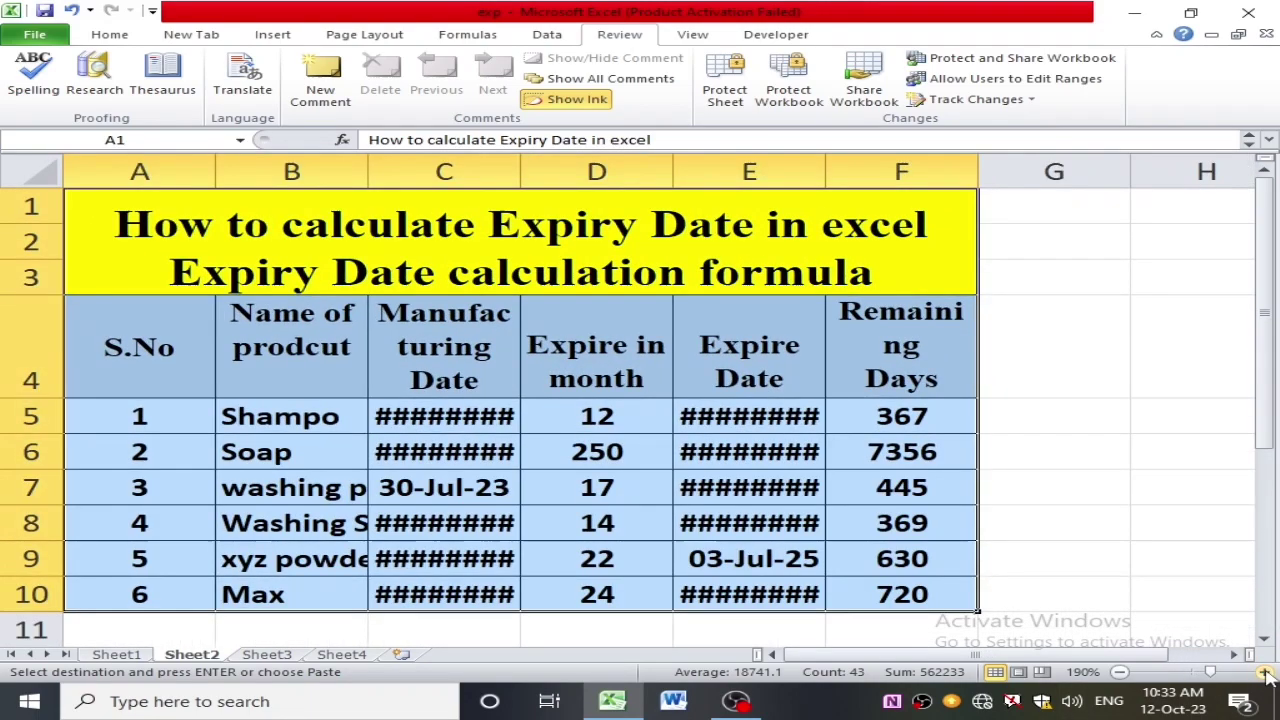
Autofit columns E and C on Sheet2 so the dates display, then compare with Sheet1
{"action": "double_click", "coordinate": [826, 170]}
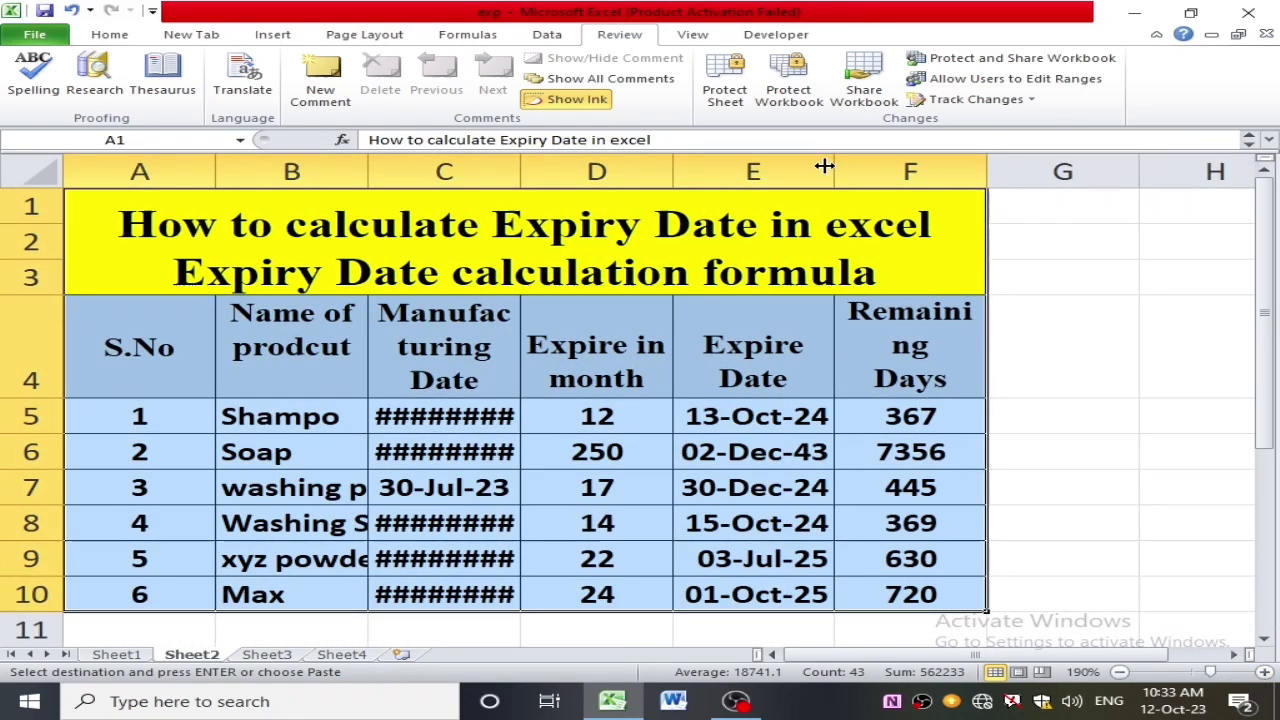
{"action": "double_click", "coordinate": [520, 170]}
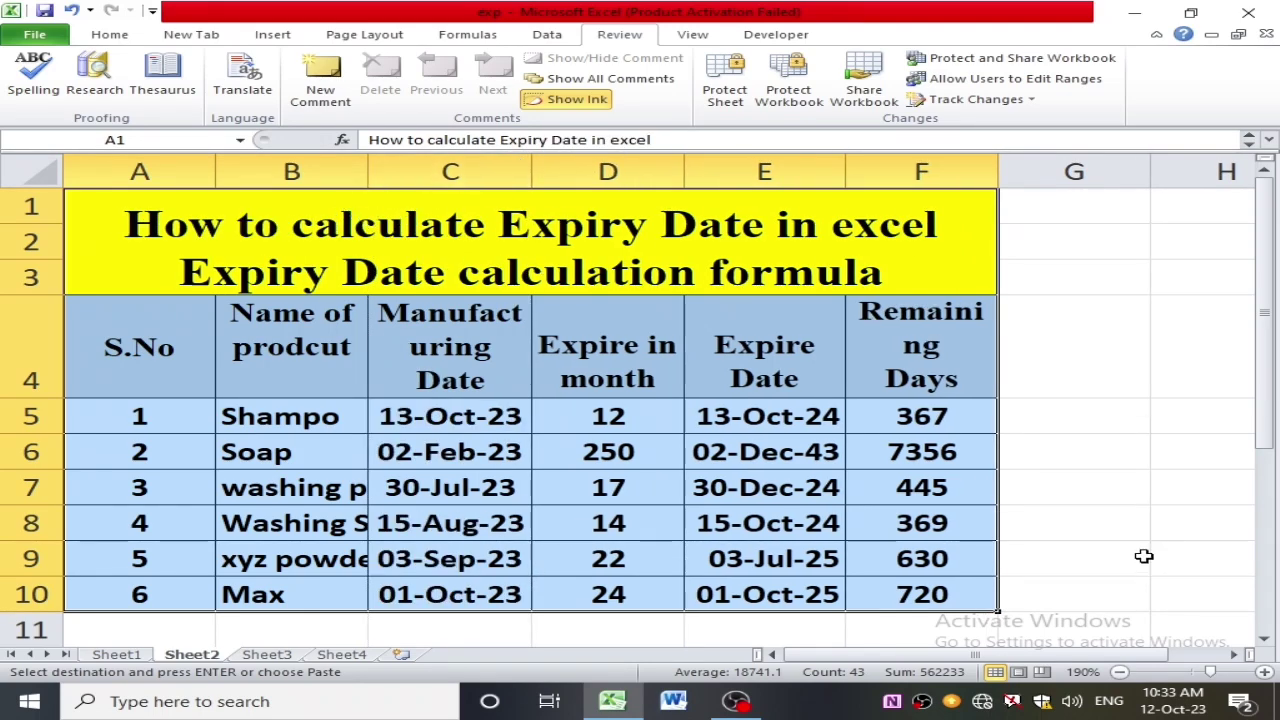
{"action": "left_click", "coordinate": [1265, 673]}
{"action": "left_click", "coordinate": [1265, 673]}
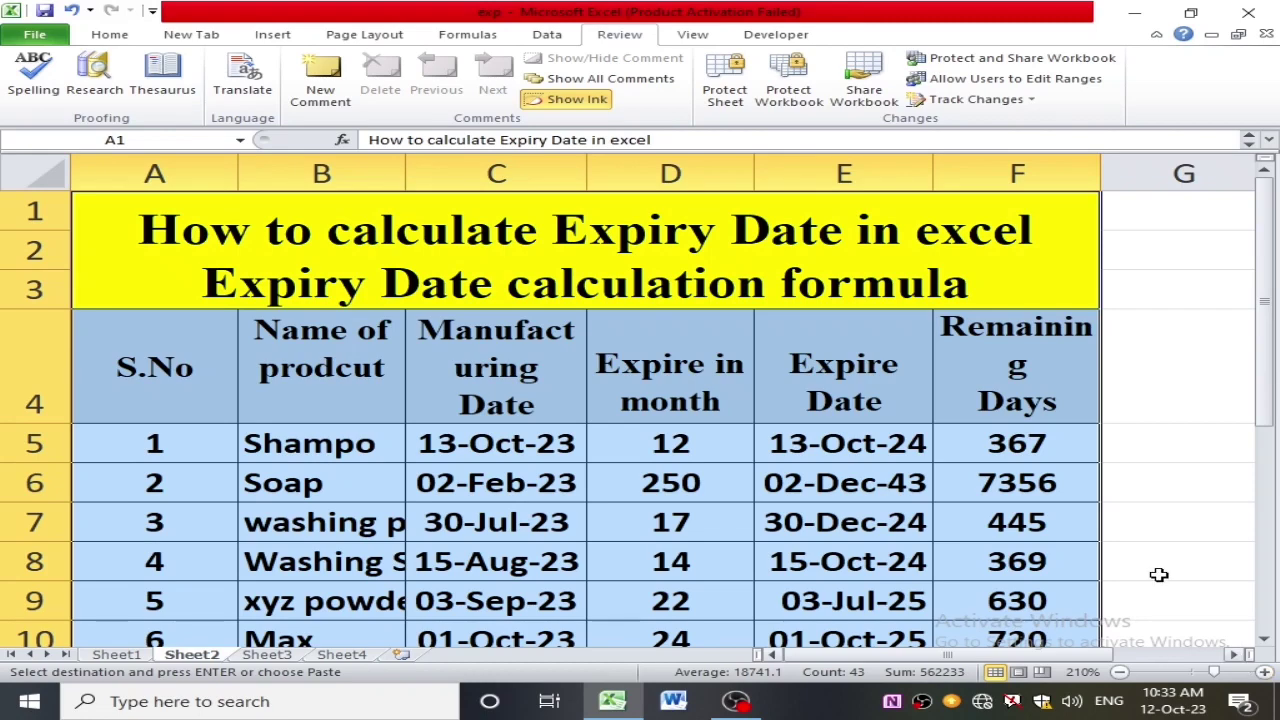
{"action": "scroll", "coordinate": [1141, 560], "scroll_direction": "down", "scroll_amount": 1}
{"action": "scroll", "coordinate": [1141, 560], "scroll_direction": "up", "scroll_amount": 1}
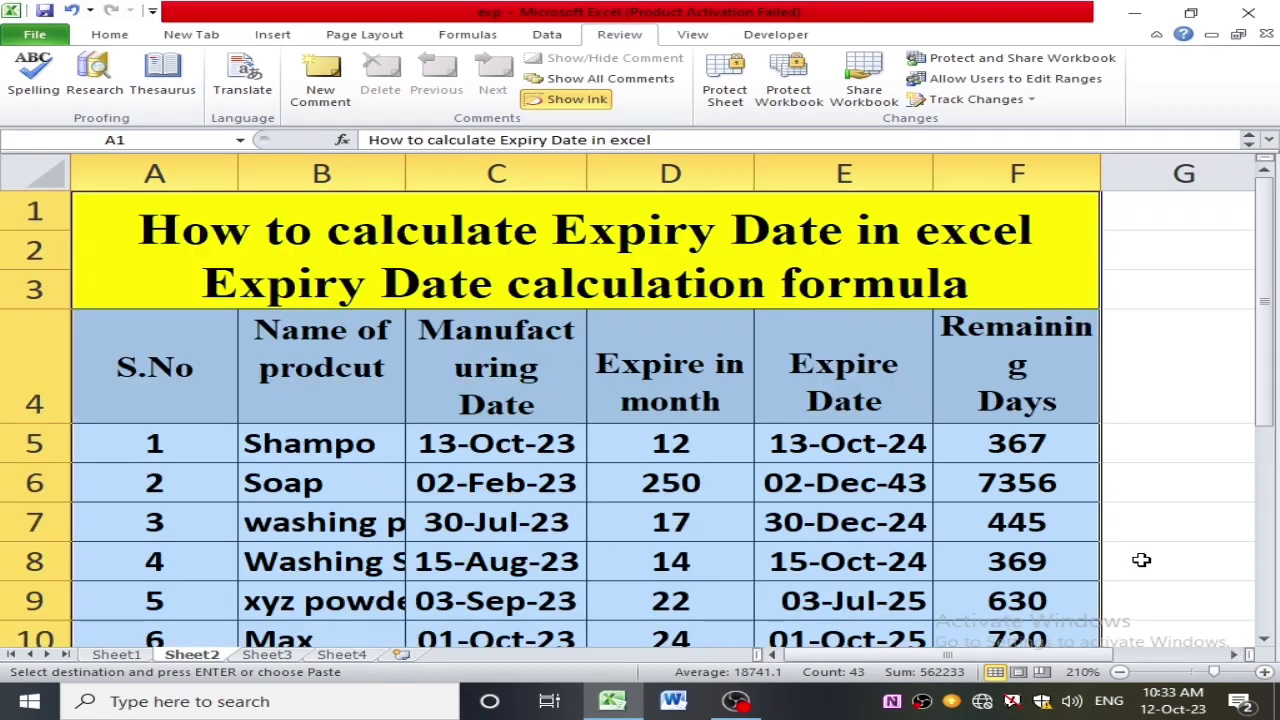
{"action": "left_click", "coordinate": [1120, 672]}
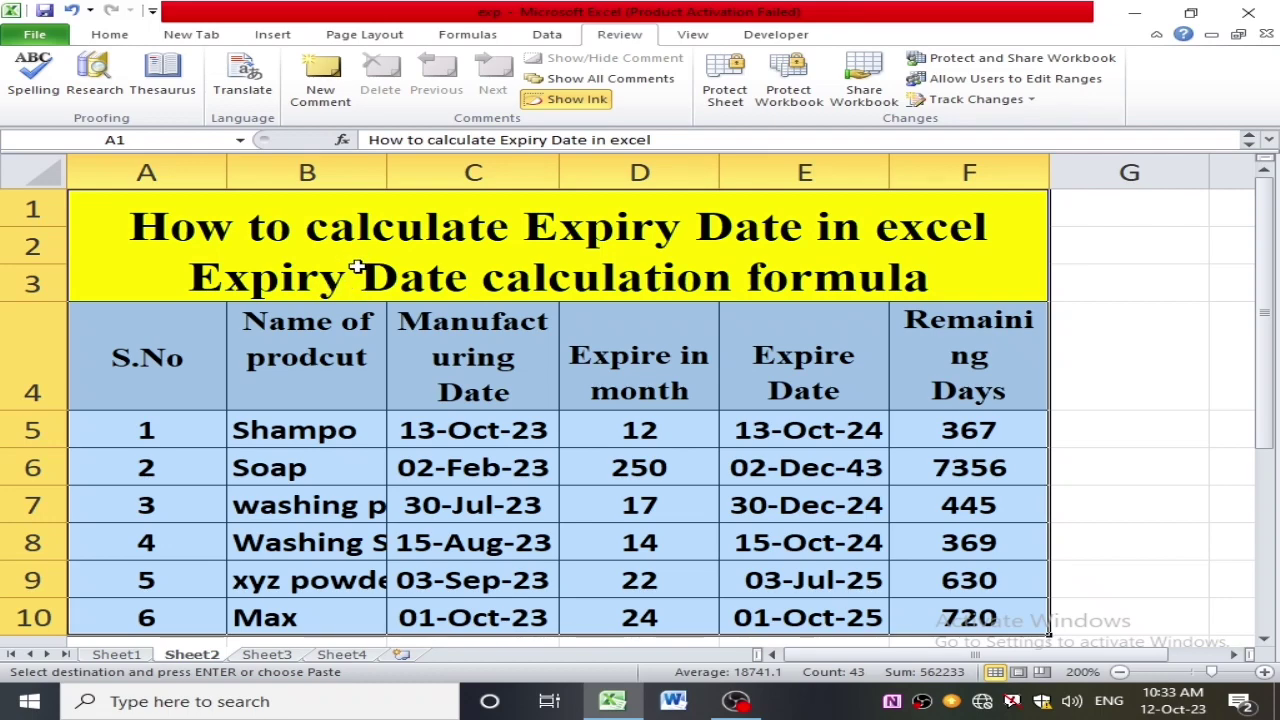
{"action": "left_click", "coordinate": [124, 656]}
{"action": "left_click", "coordinate": [195, 656]}
{"action": "left_click", "coordinate": [127, 656]}
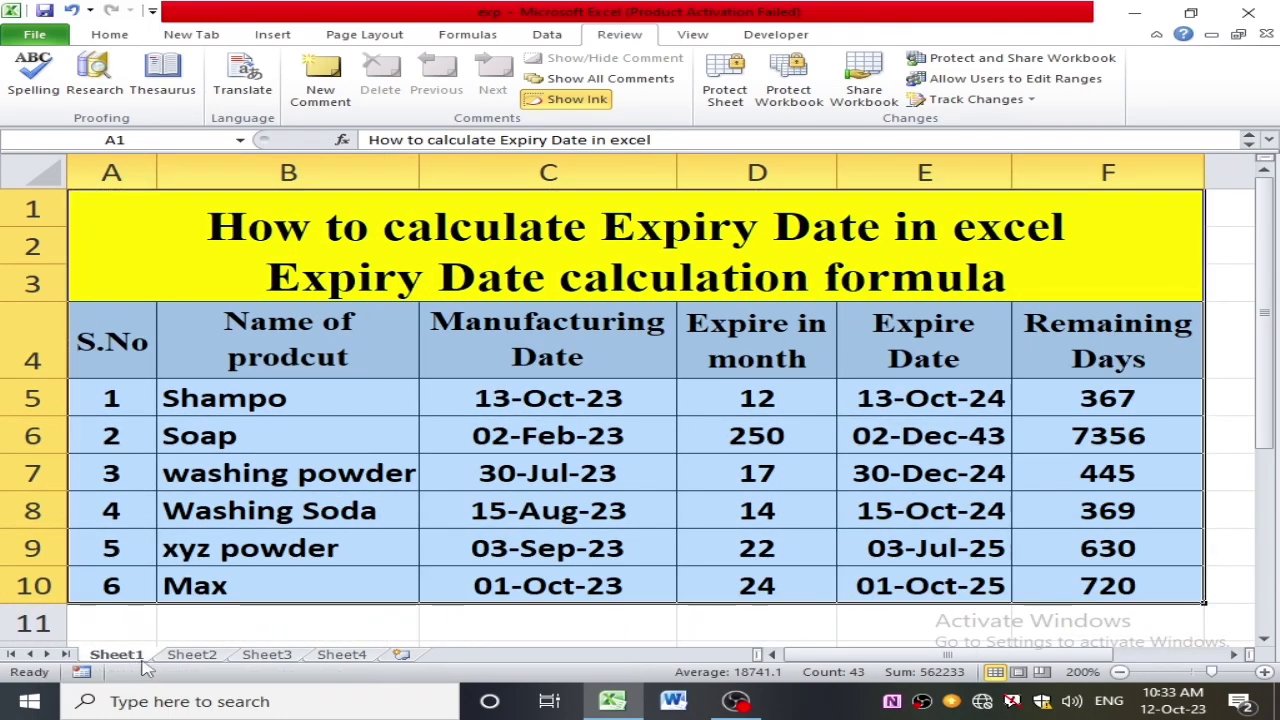
Protect Sheet2 via File > Info > Protect Current Sheet with a confirmed password
{"action": "left_click", "coordinate": [186, 656]}
{"action": "left_click", "coordinate": [130, 656]}
{"action": "left_click", "coordinate": [186, 656]}
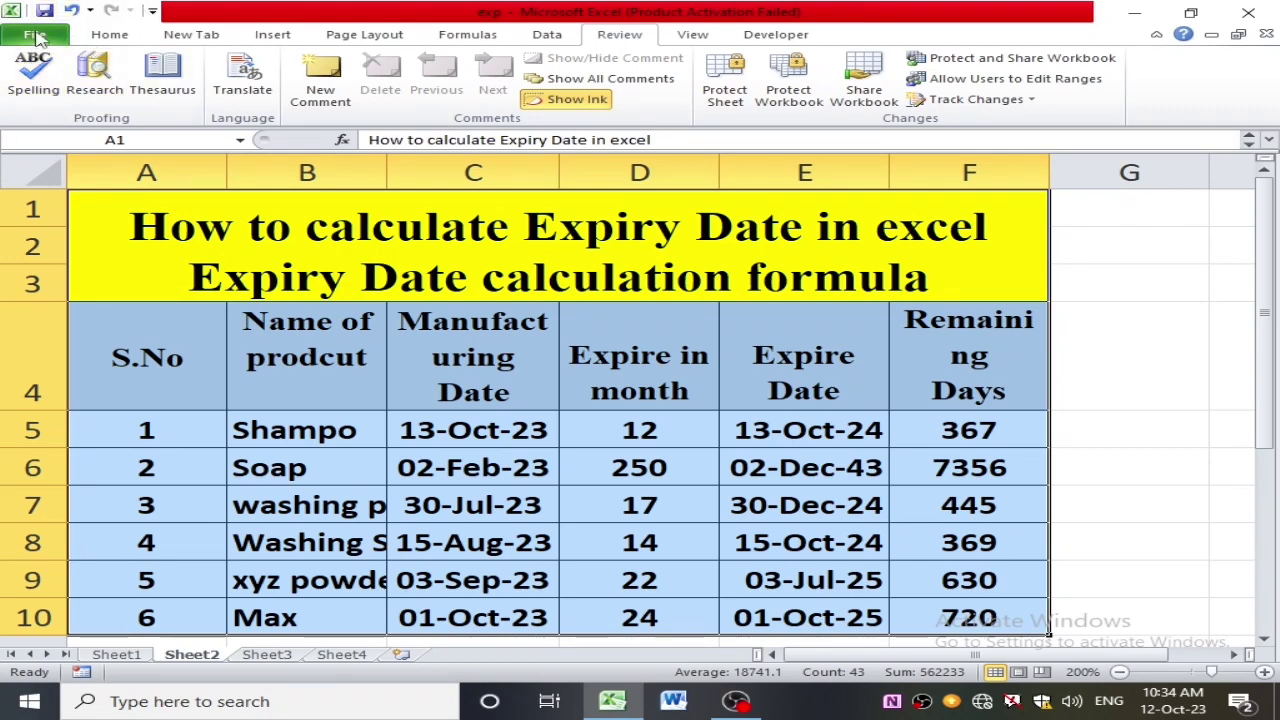
{"action": "left_click", "coordinate": [36, 36]}
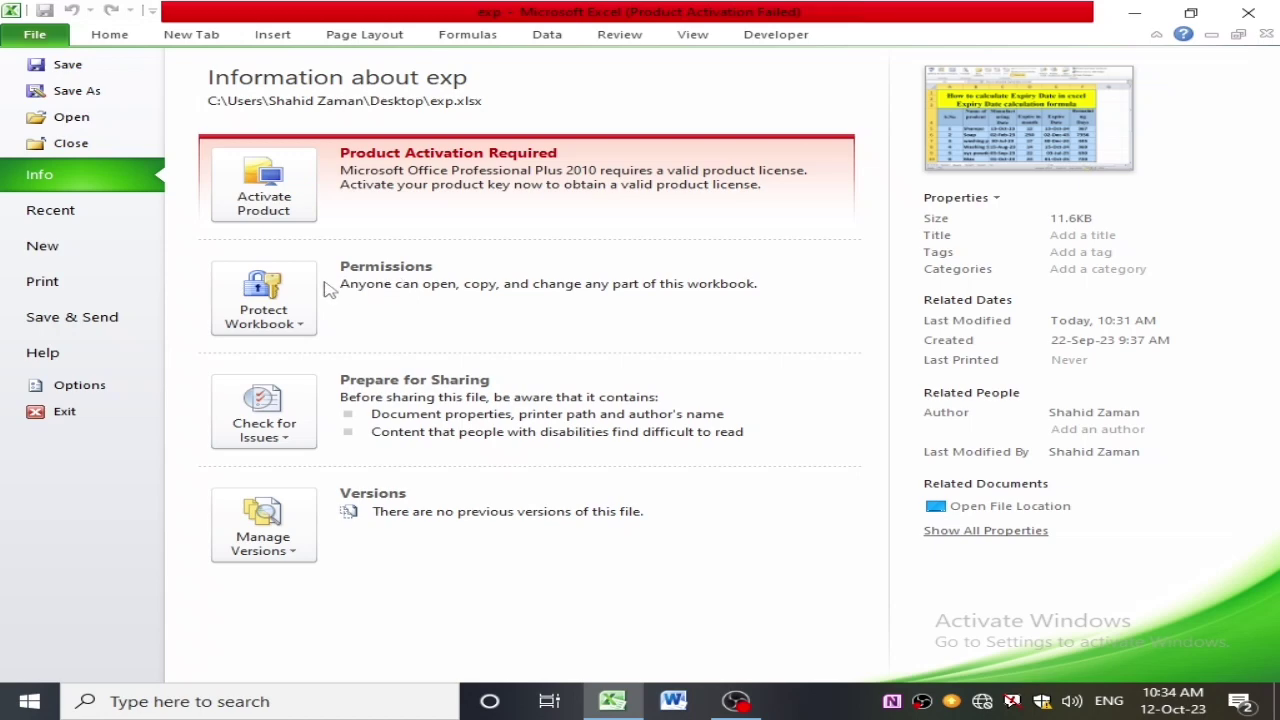
{"action": "left_click", "coordinate": [286, 300]}
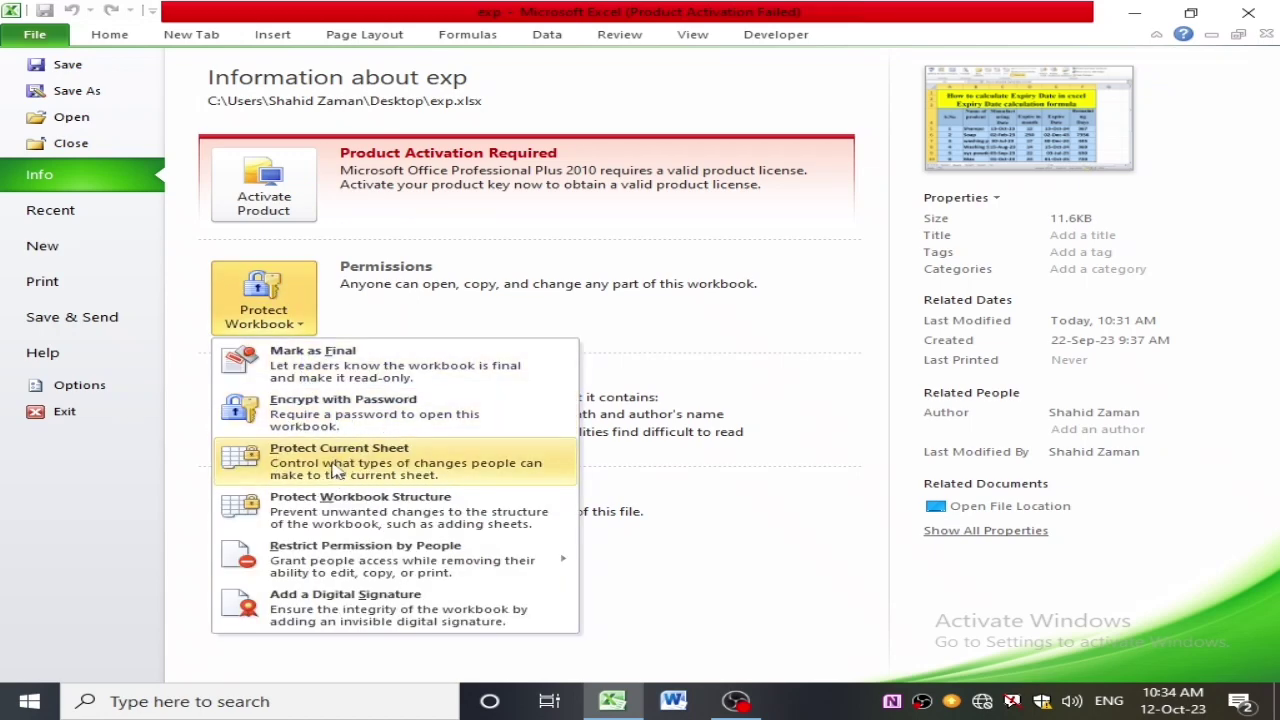
{"action": "left_click", "coordinate": [330, 468]}
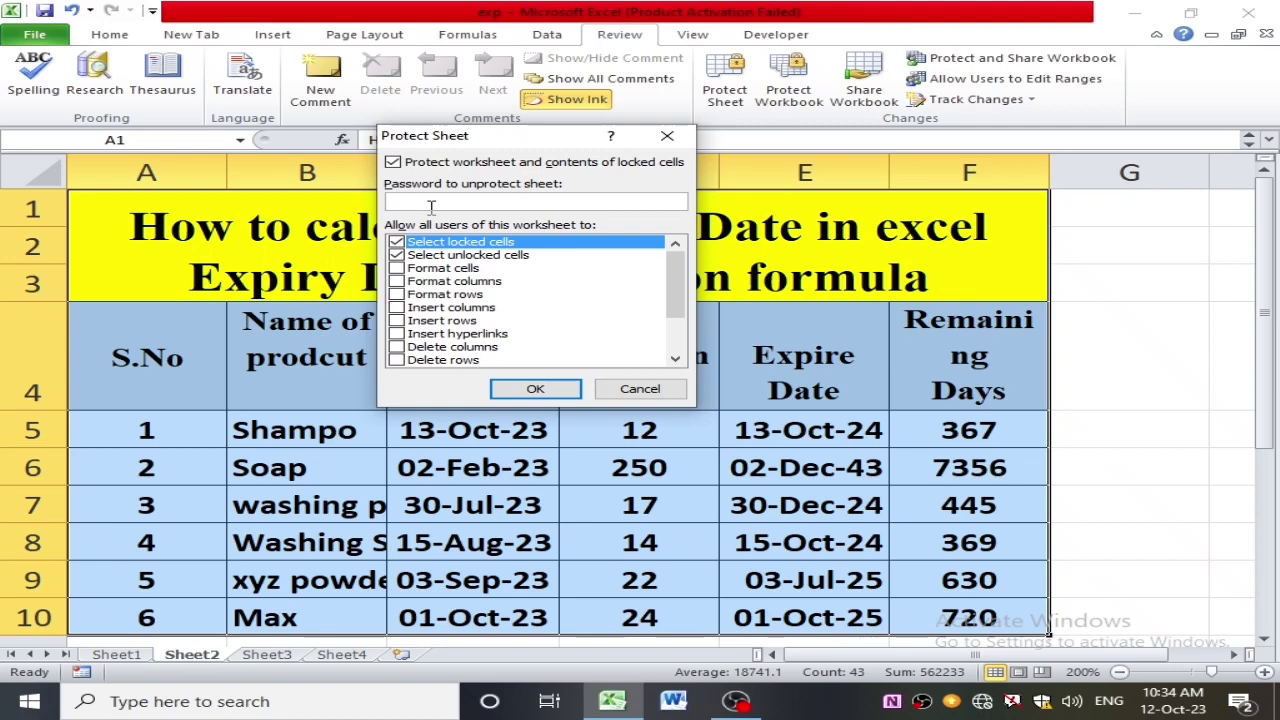
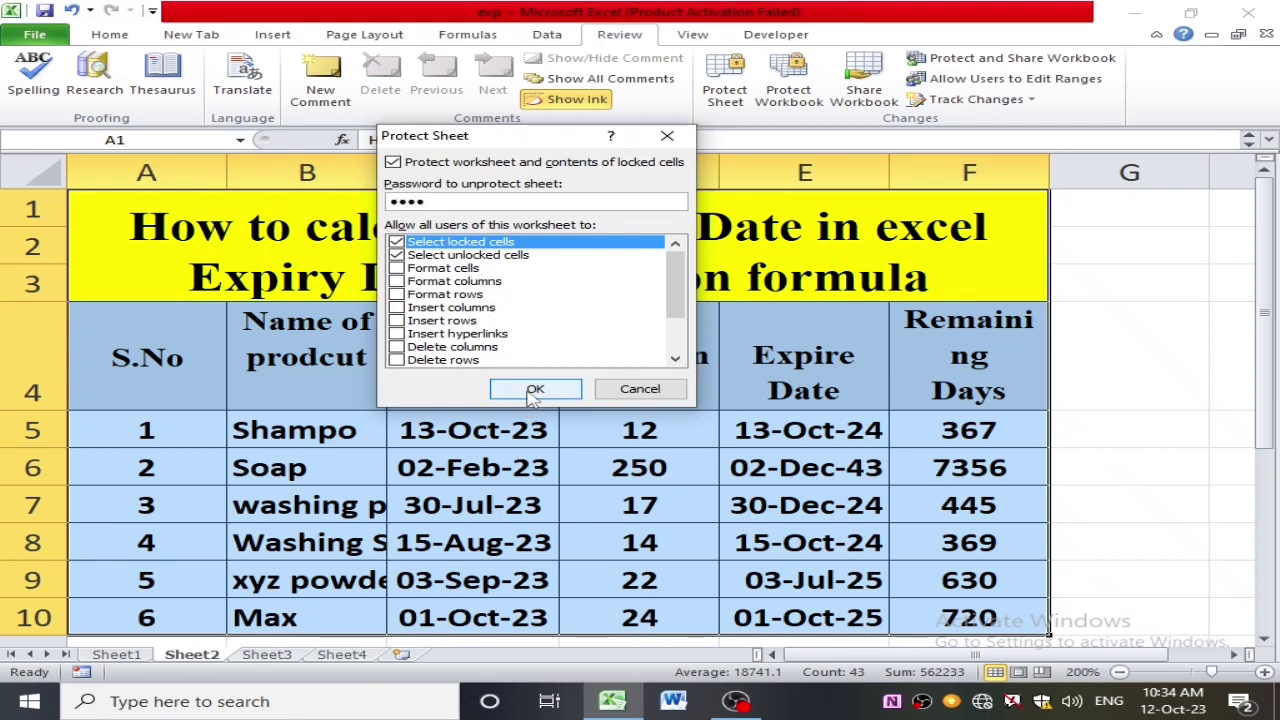
{"action": "left_click", "coordinate": [533, 390]}
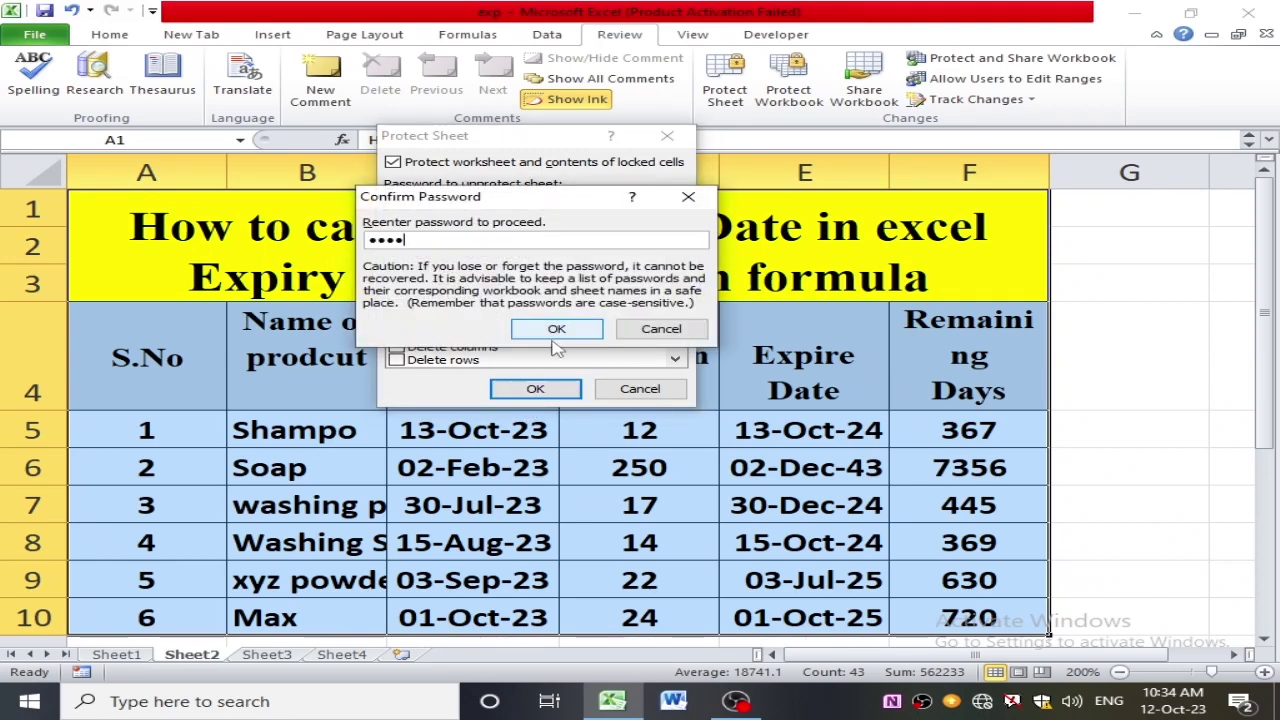
{"action": "left_click", "coordinate": [557, 331]}
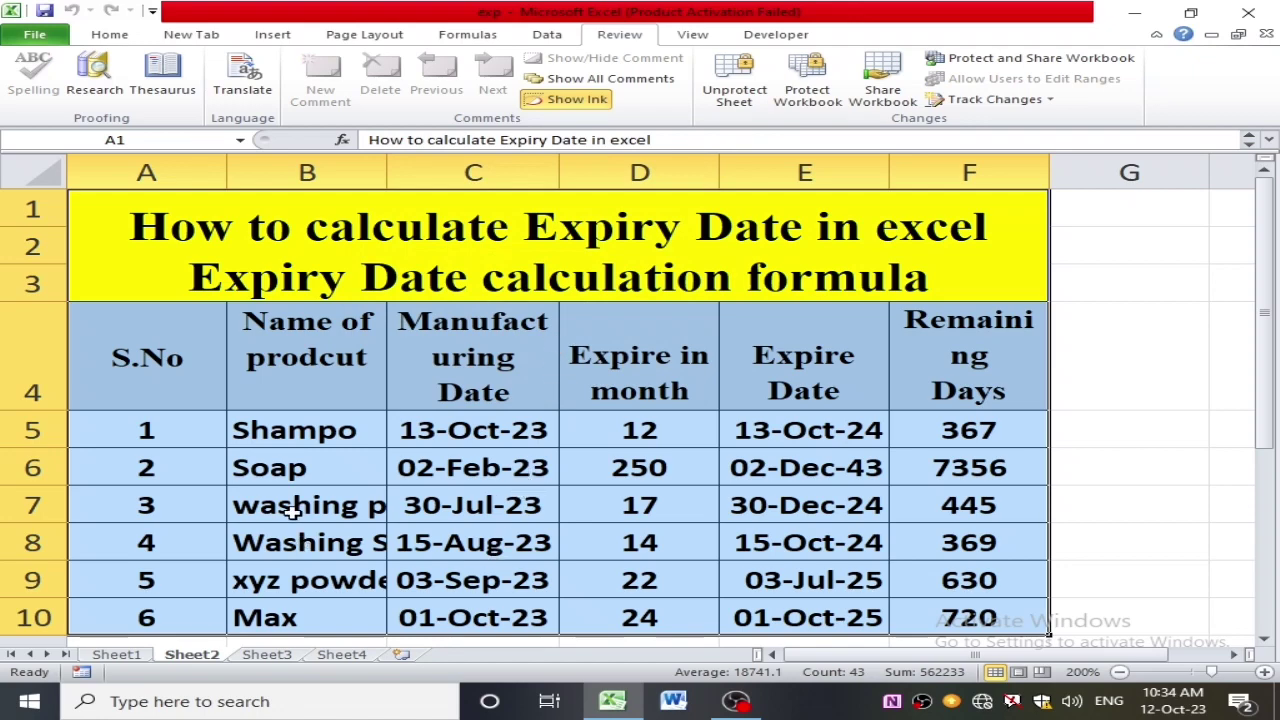
Protect Sheet1 via File > Info > Protect Current Sheet with a password, then test a cell
{"action": "left_click", "coordinate": [118, 655]}
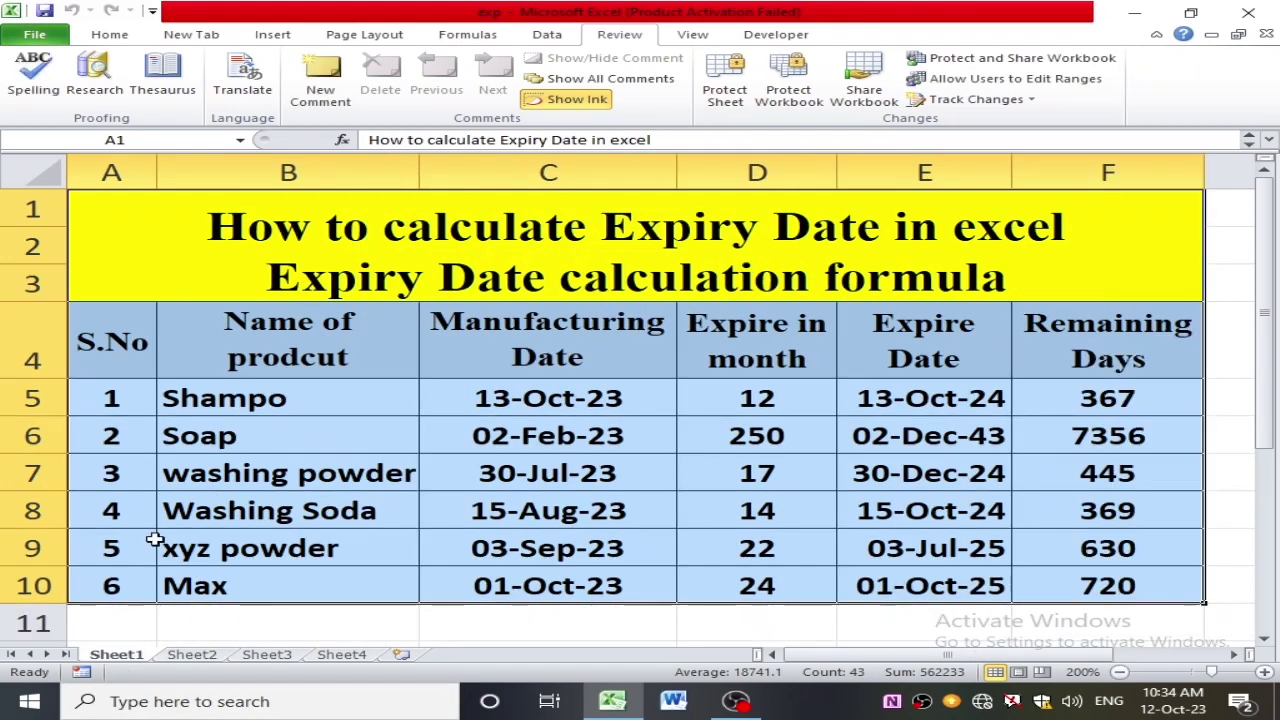
{"action": "left_click", "coordinate": [30, 40]}
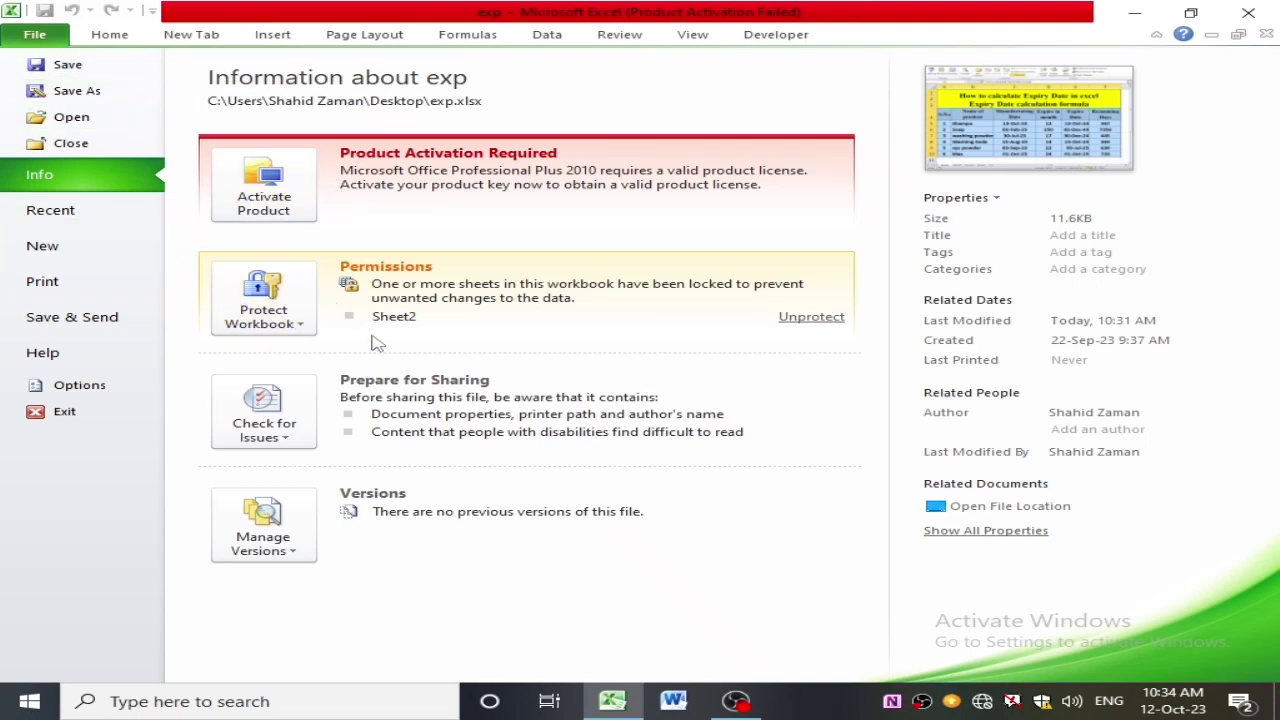
{"action": "left_click", "coordinate": [259, 310]}
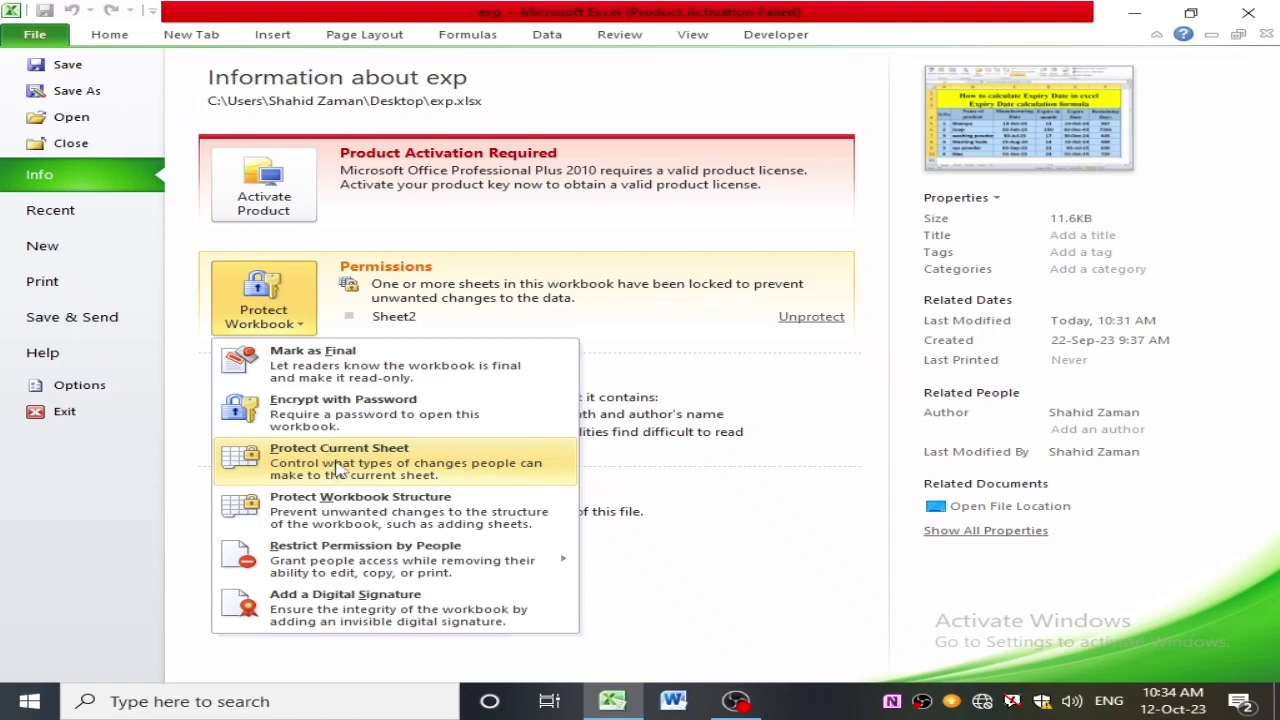
{"action": "left_click", "coordinate": [337, 470]}
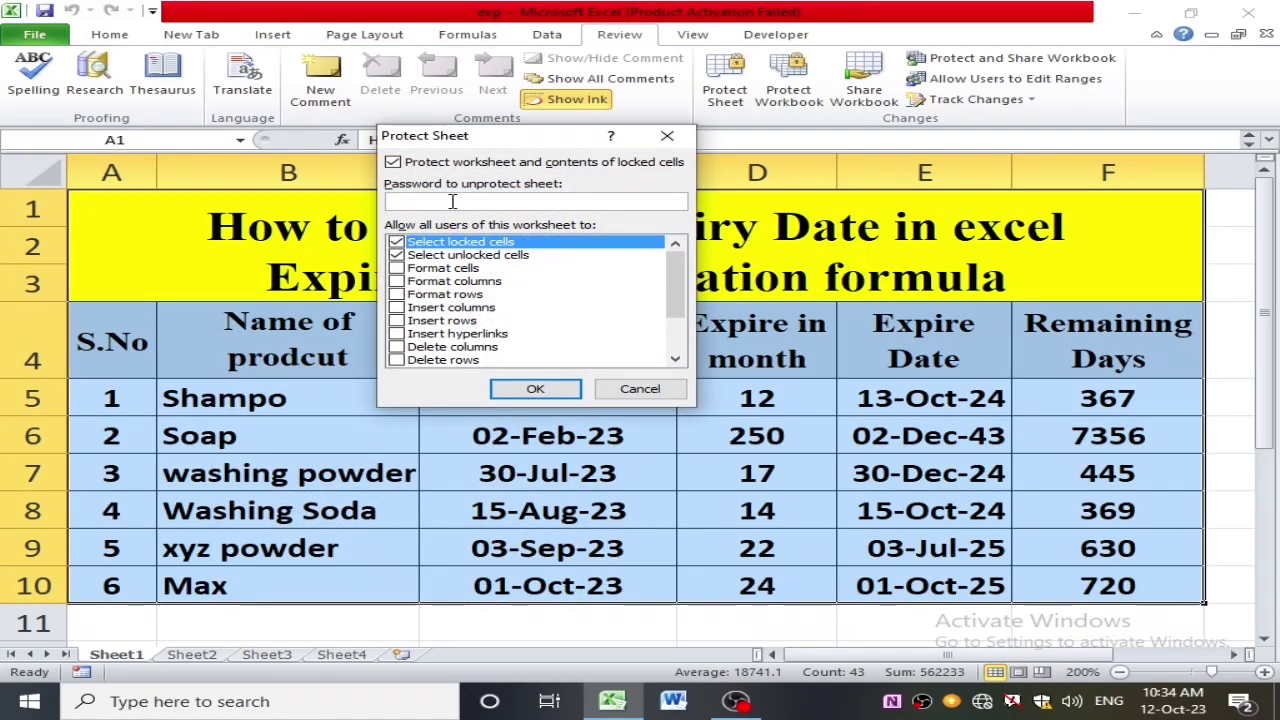
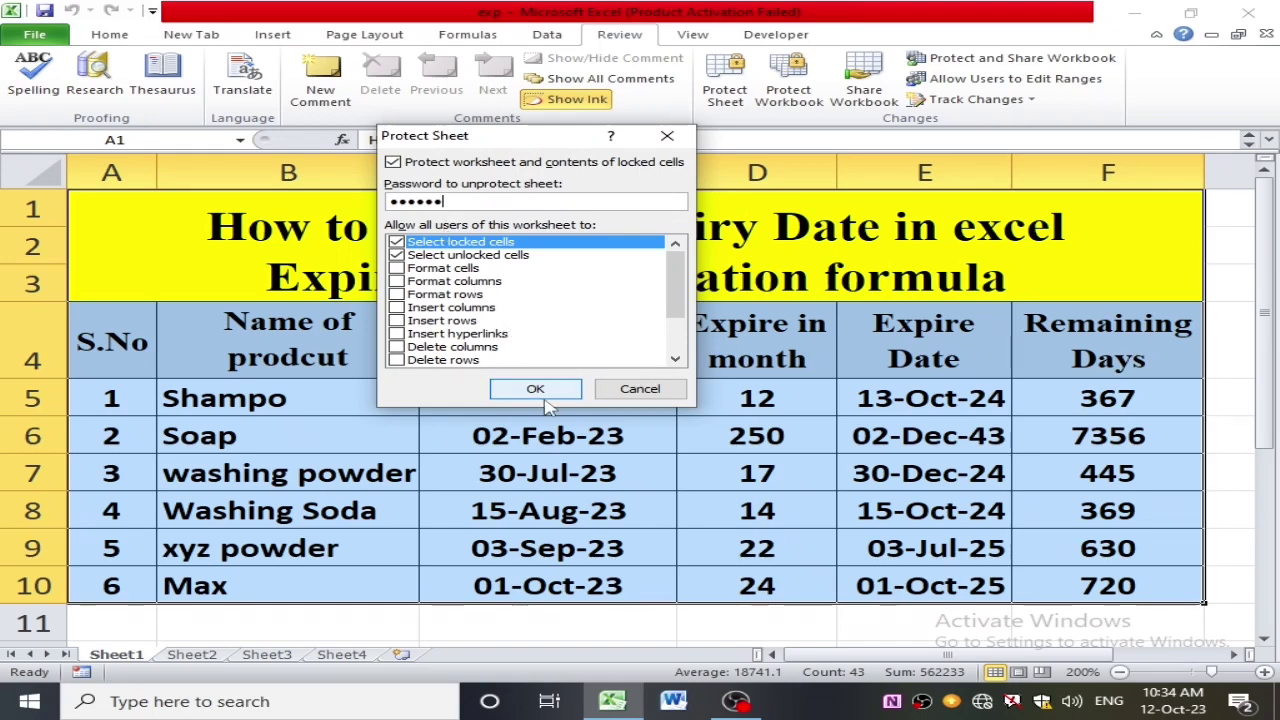
{"action": "left_click", "coordinate": [535, 389]}
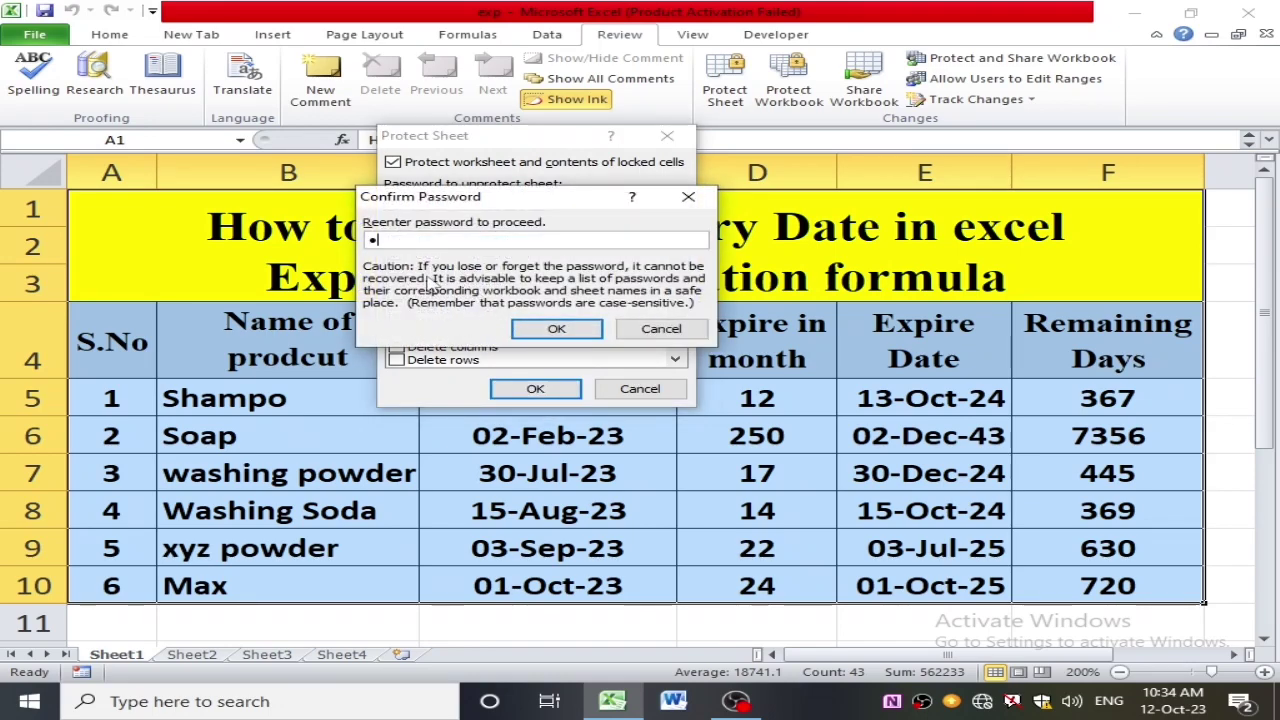
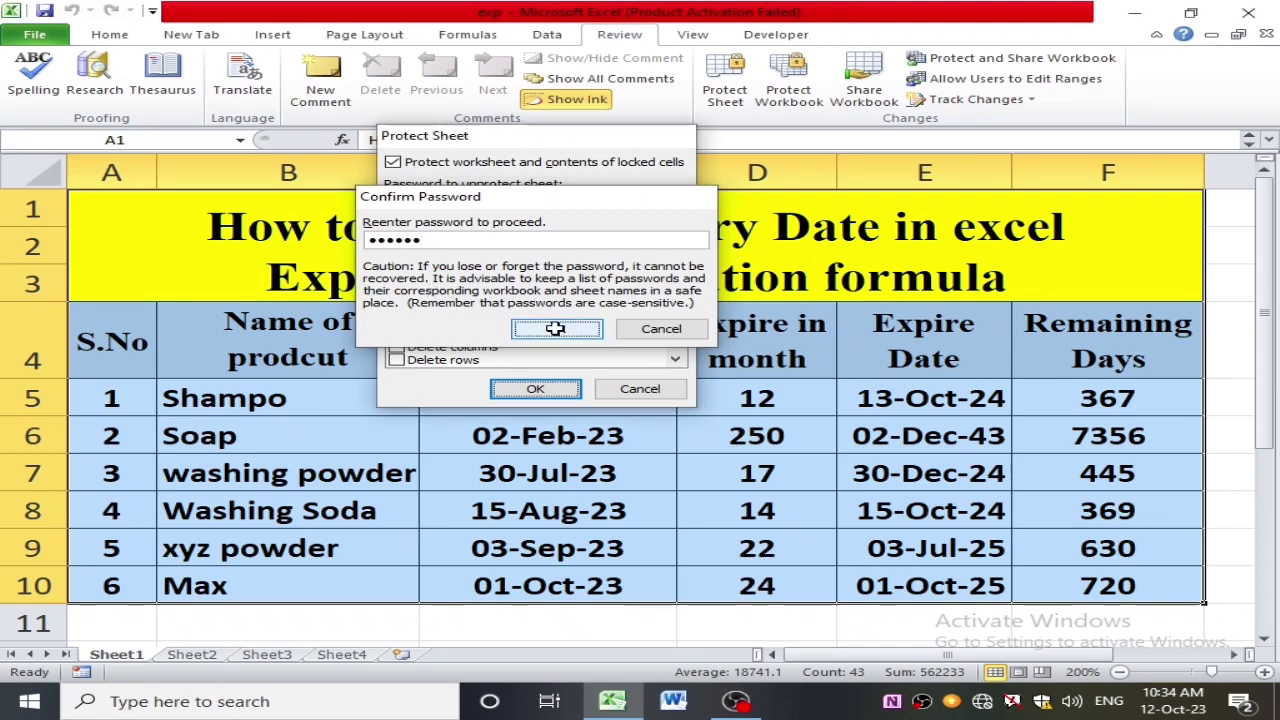
{"action": "left_click", "coordinate": [556, 329]}
{"action": "left_click", "coordinate": [537, 483]}
{"action": "left_click", "coordinate": [575, 588]}
{"action": "left_click", "coordinate": [660, 624]}
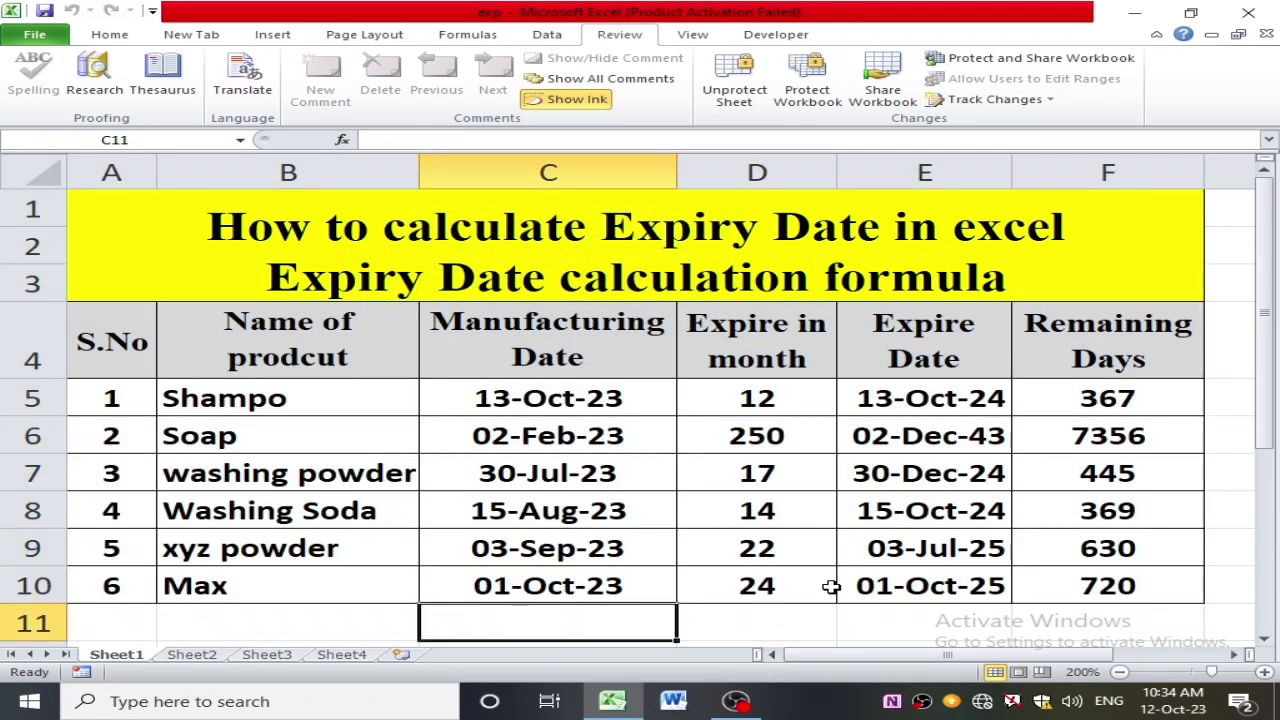
{"action": "left_click", "coordinate": [125, 641]}
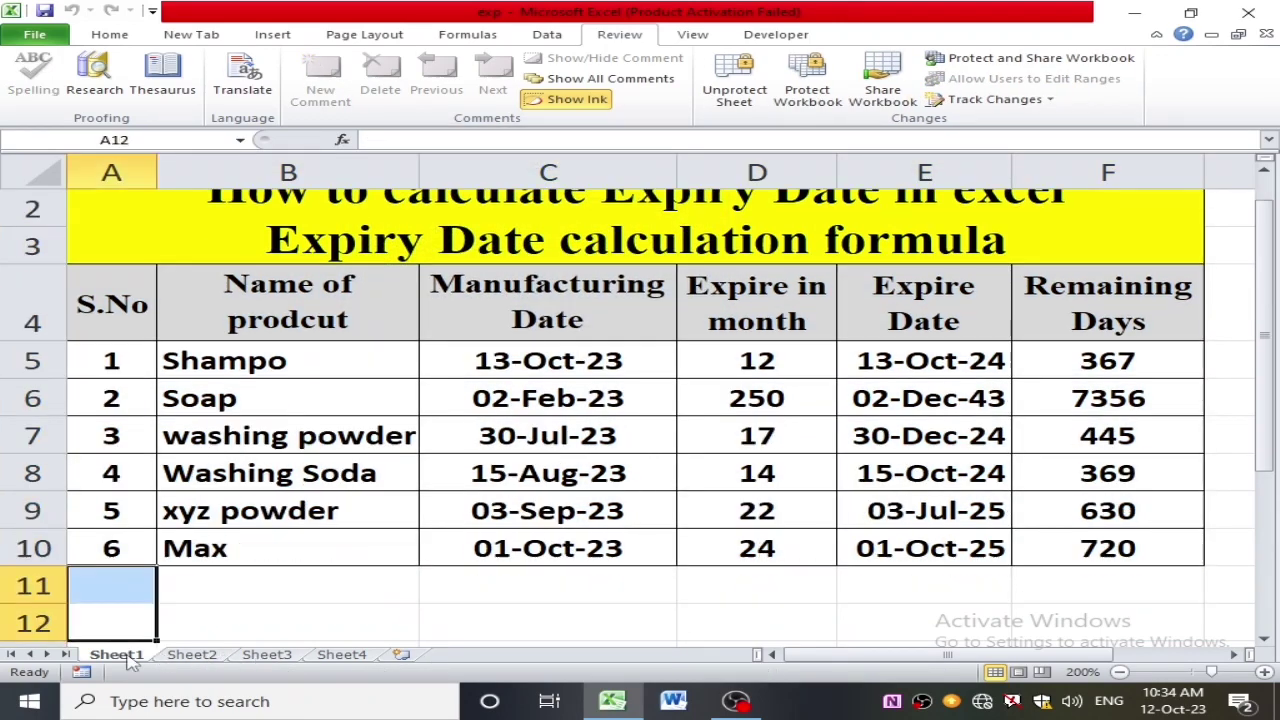
{"action": "left_click", "coordinate": [192, 654]}
{"action": "left_click", "coordinate": [117, 654]}
{"action": "left_click", "coordinate": [310, 436]}
{"action": "double_click", "coordinate": [322, 450]}
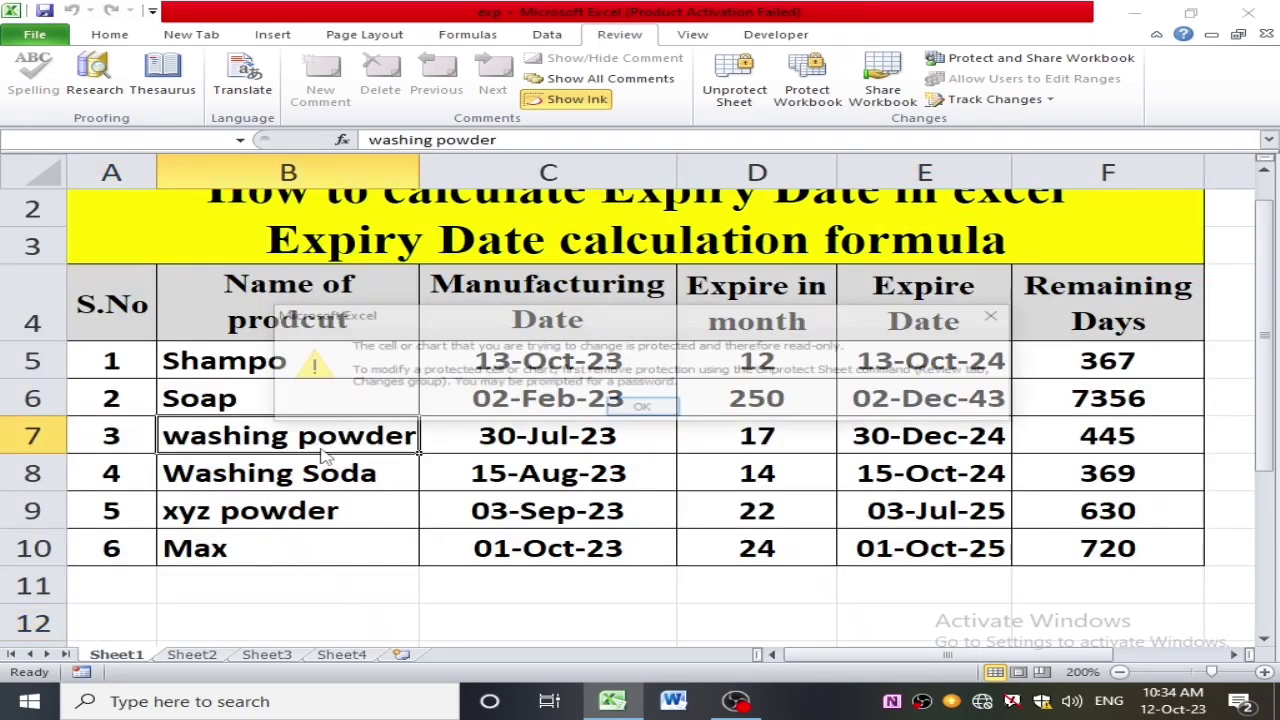
{"action": "left_click", "coordinate": [641, 407]}
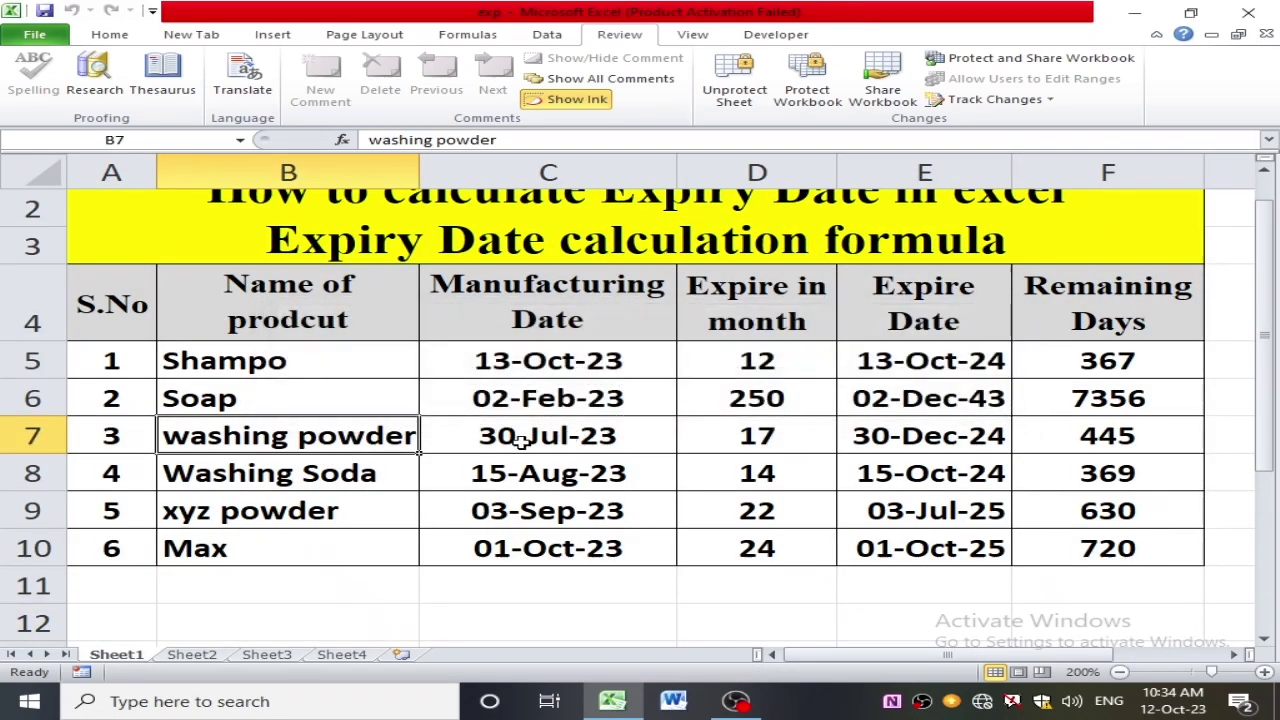
{"action": "key", "text": "ctrl+Down"}
{"action": "double_click", "coordinate": [343, 443]}
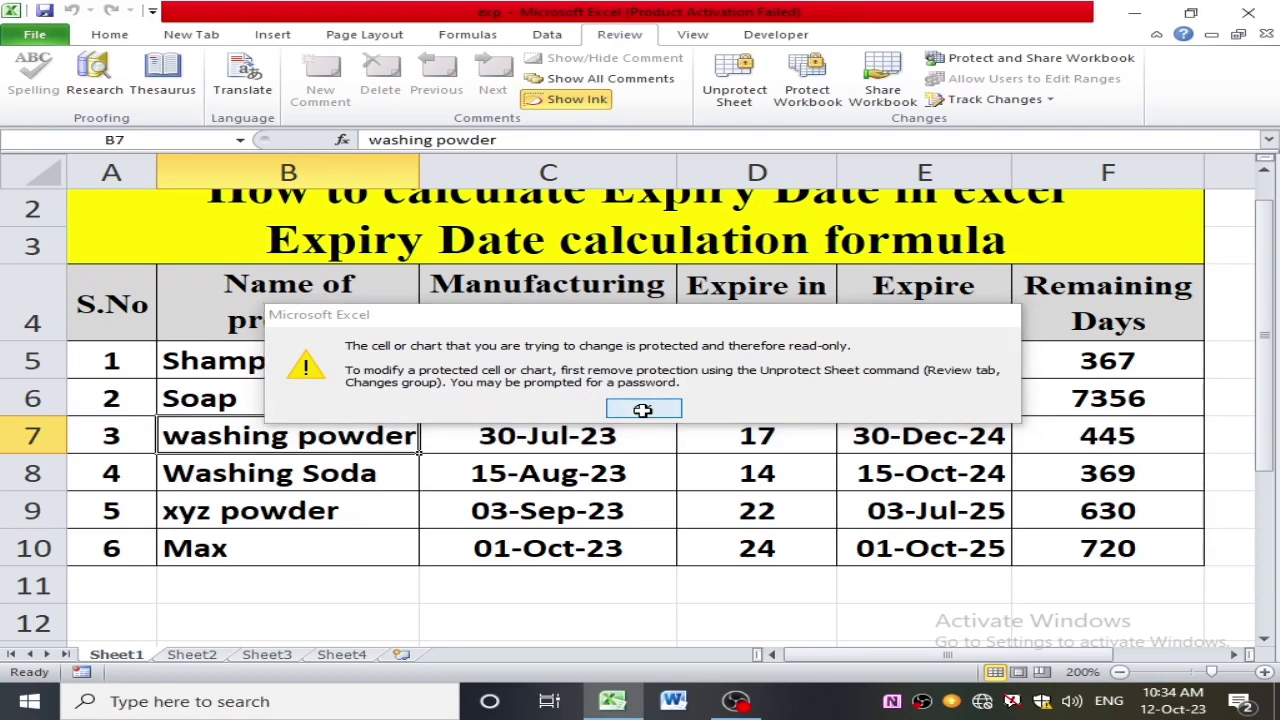
{"action": "left_click", "coordinate": [643, 410]}
{"action": "left_click", "coordinate": [409, 474]}
{"action": "left_click", "coordinate": [192, 655]}
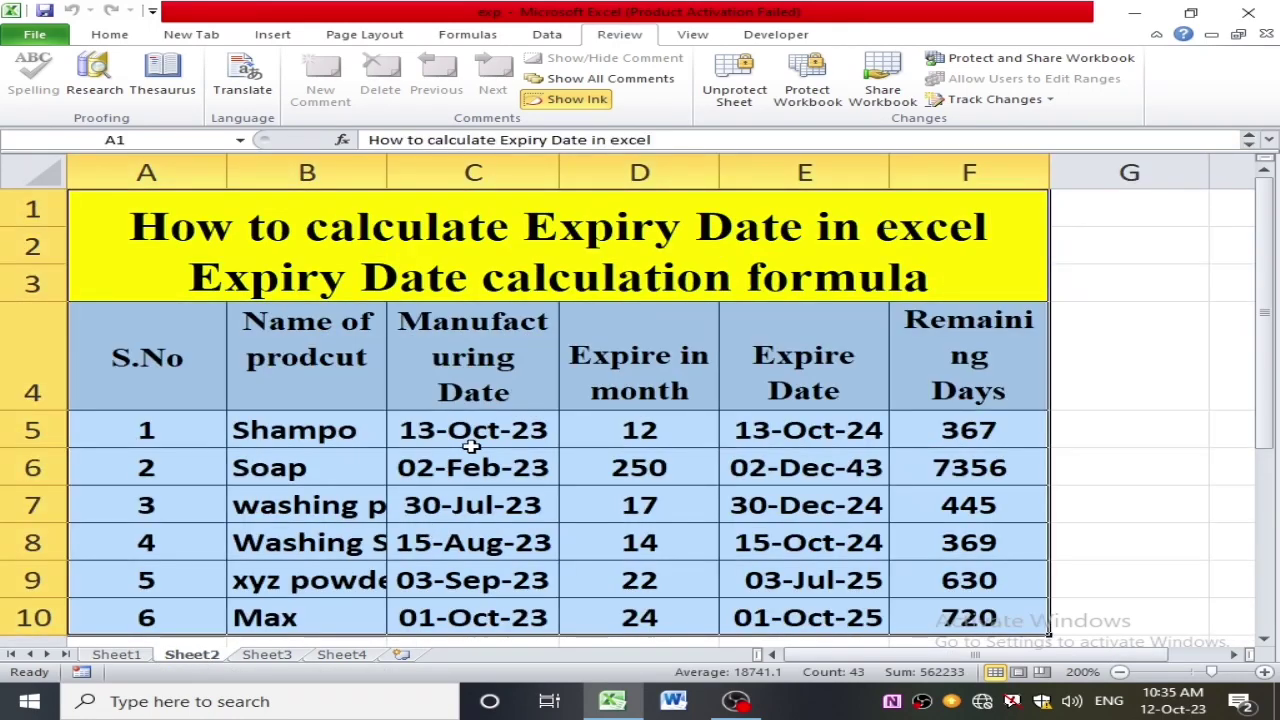
{"action": "left_click", "coordinate": [475, 455]}
{"action": "double_click", "coordinate": [484, 467]}
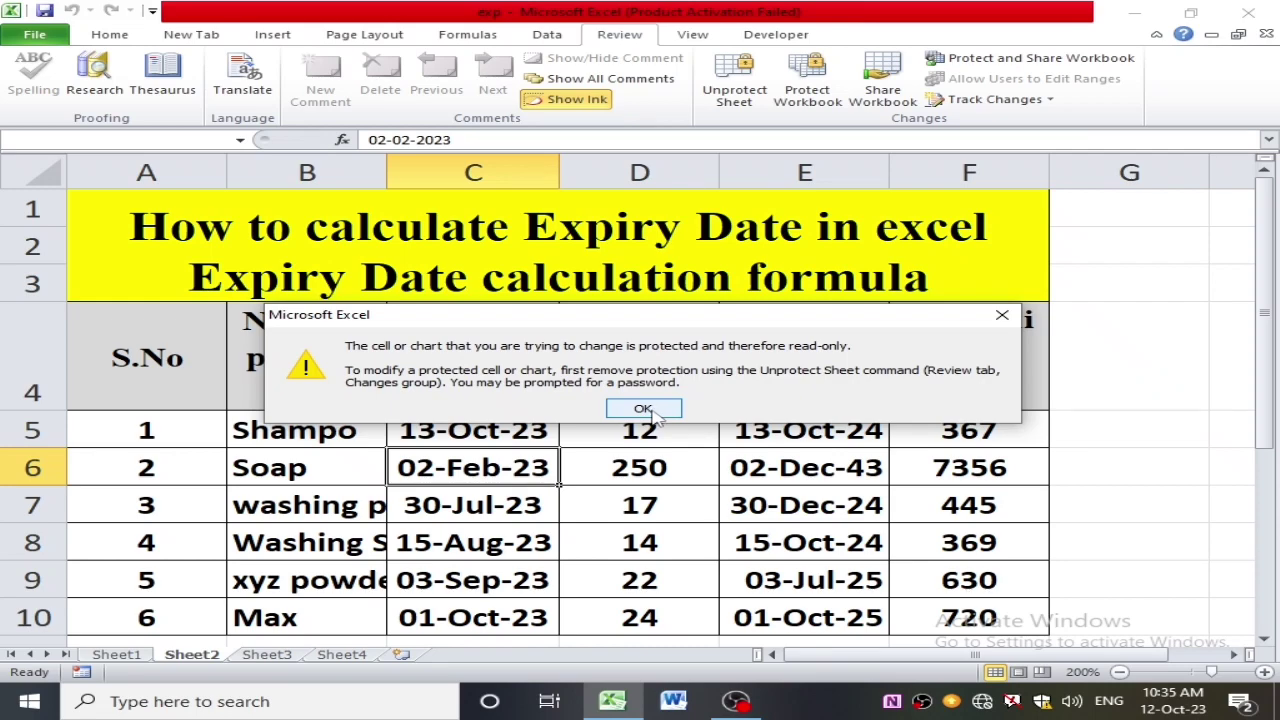
{"action": "left_click", "coordinate": [645, 409]}
{"action": "left_click", "coordinate": [742, 500]}
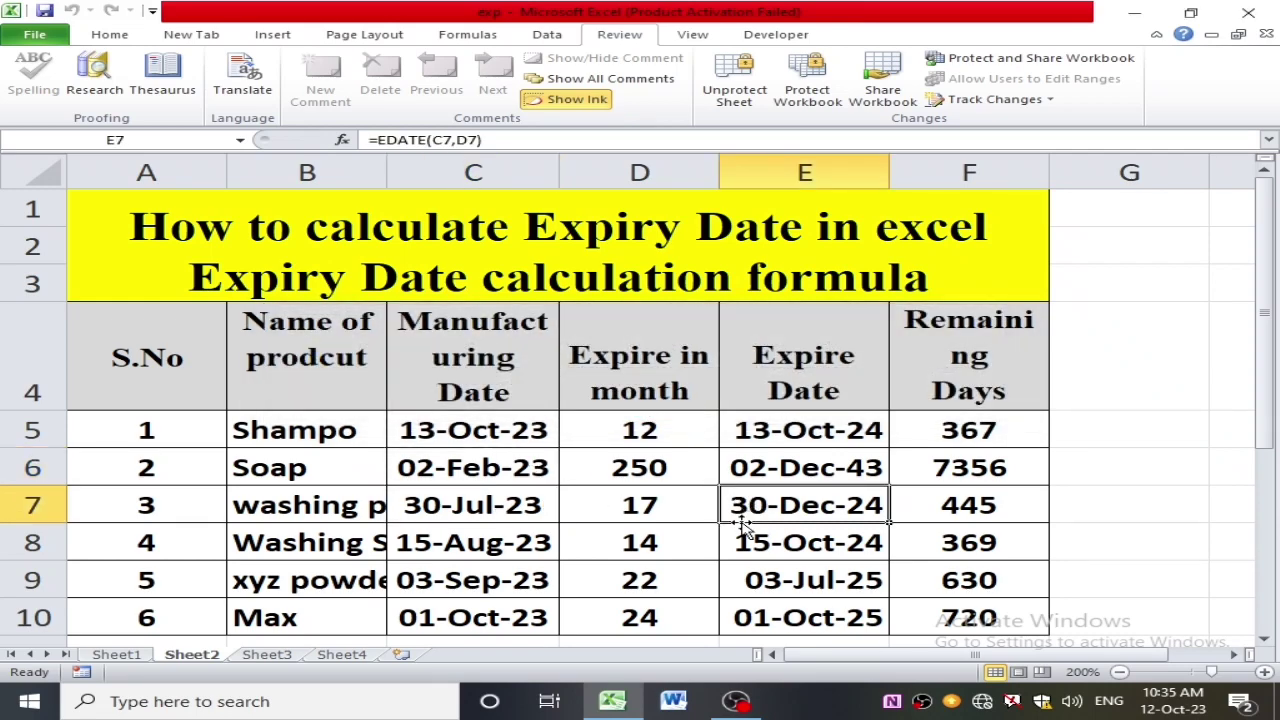
{"action": "left_click", "coordinate": [118, 656]}
{"action": "left_click", "coordinate": [170, 656]}
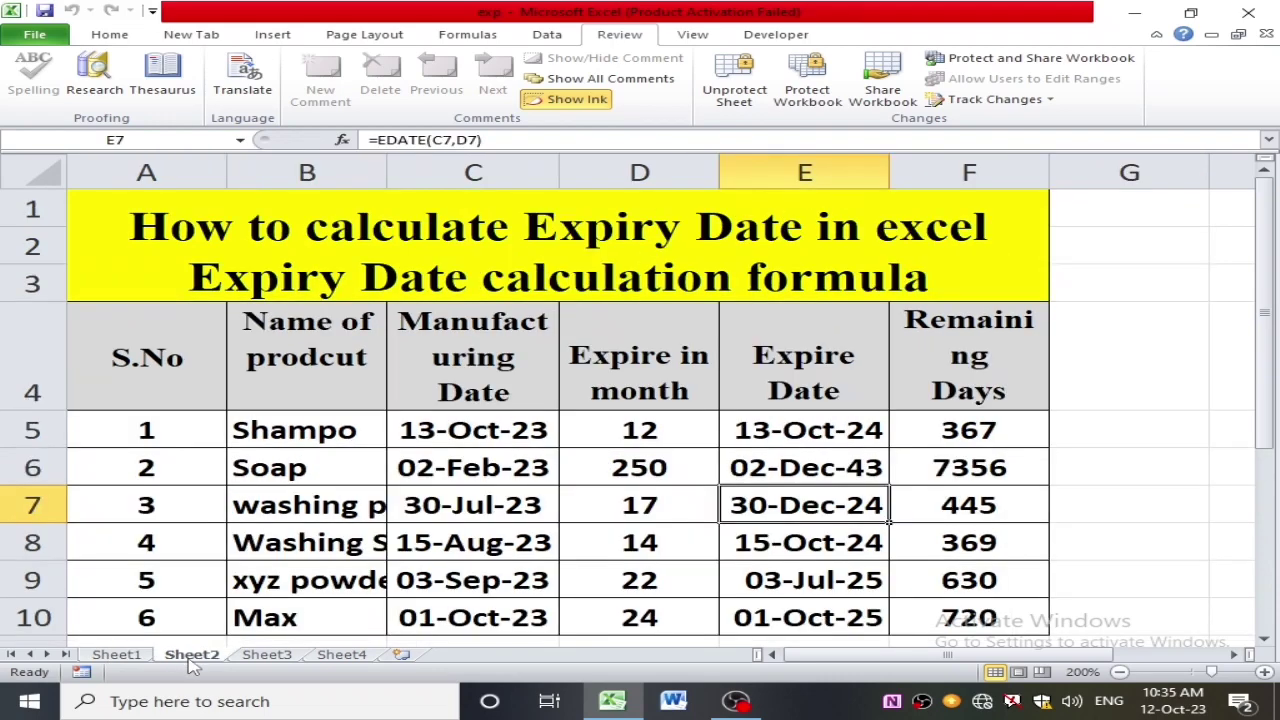
{"action": "left_click", "coordinate": [134, 658]}
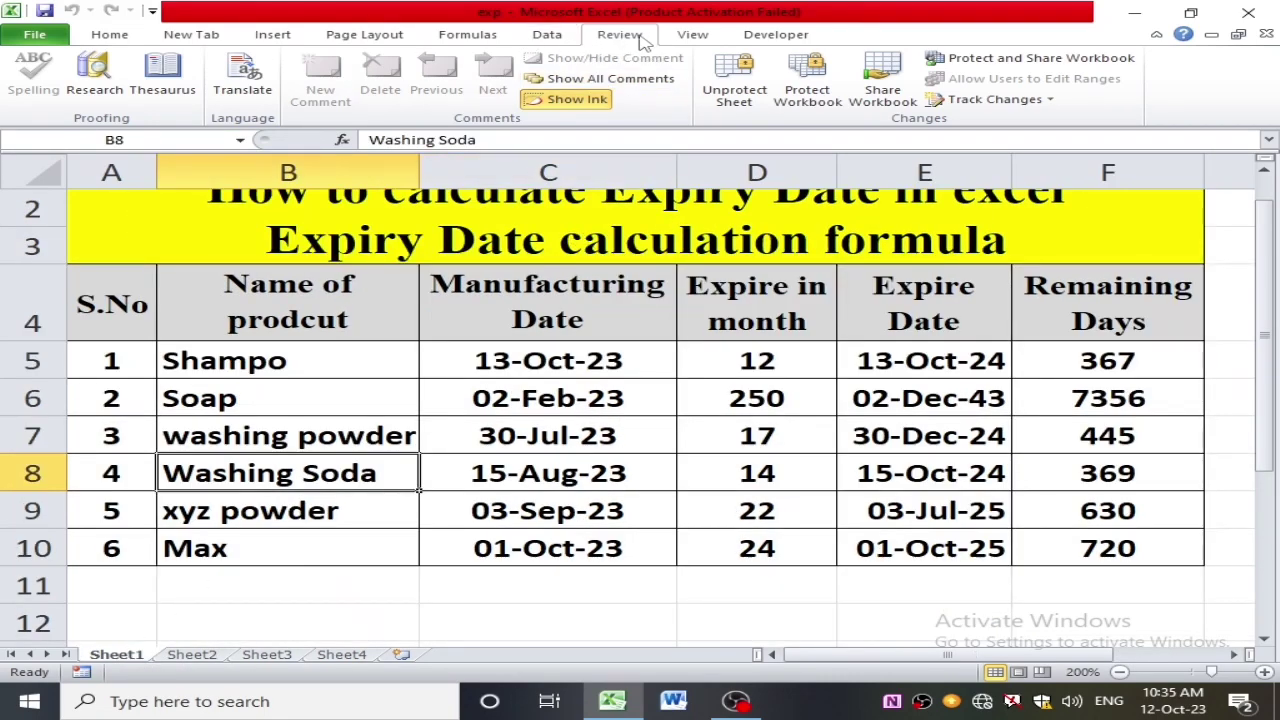
Attempt to unprotect Sheet1 from File > Info, dismissing the incorrect-password errors
{"action": "left_click", "coordinate": [743, 107]}
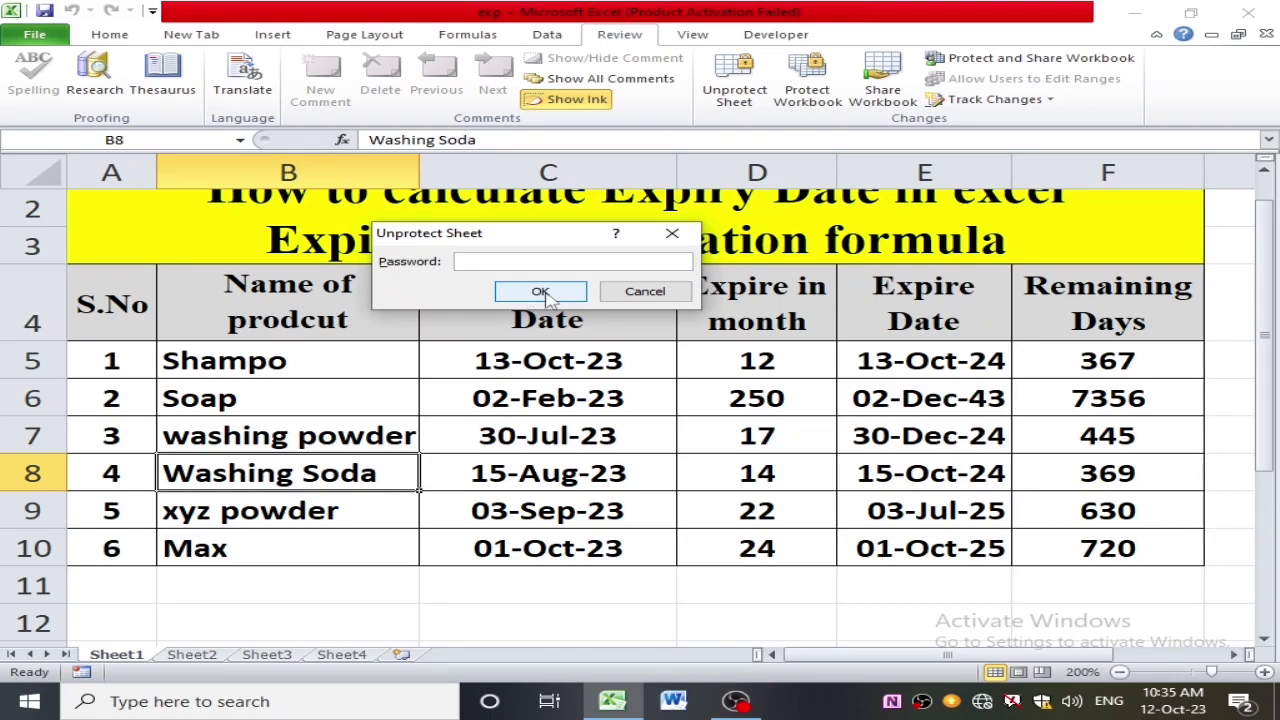
{"action": "left_click", "coordinate": [672, 233]}
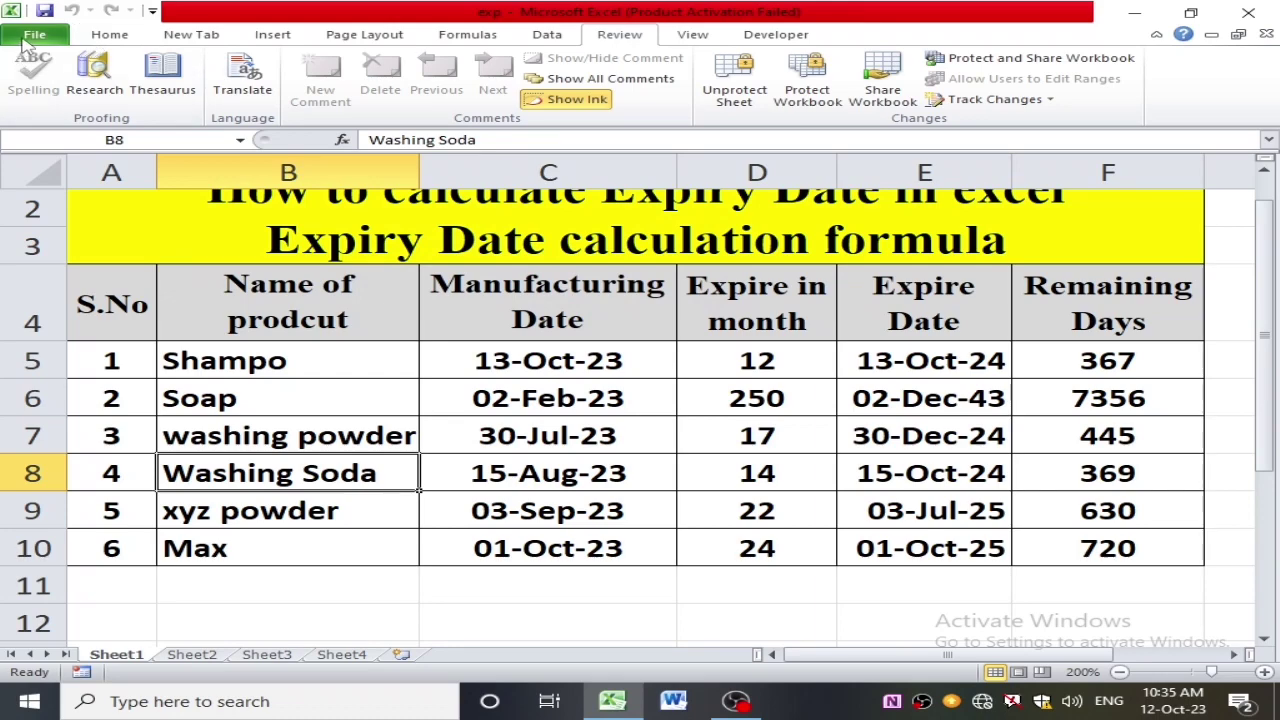
{"action": "left_click", "coordinate": [26, 40]}
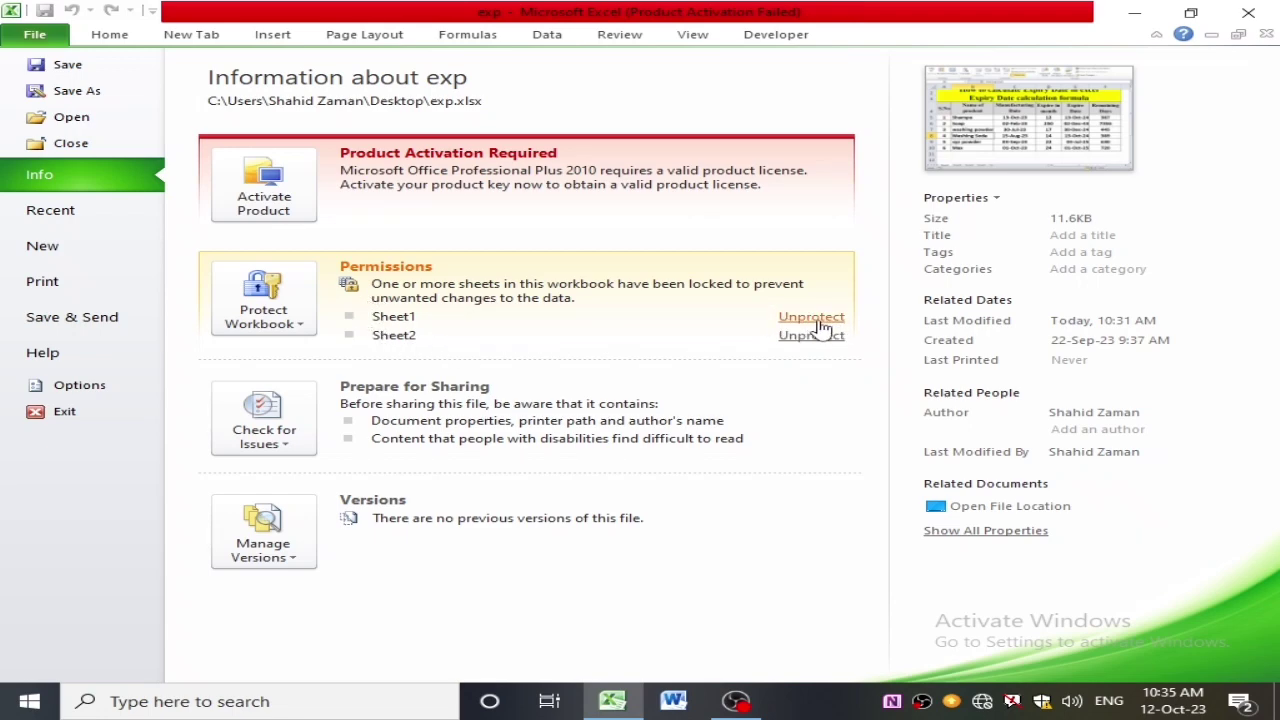
{"action": "left_click", "coordinate": [815, 318]}
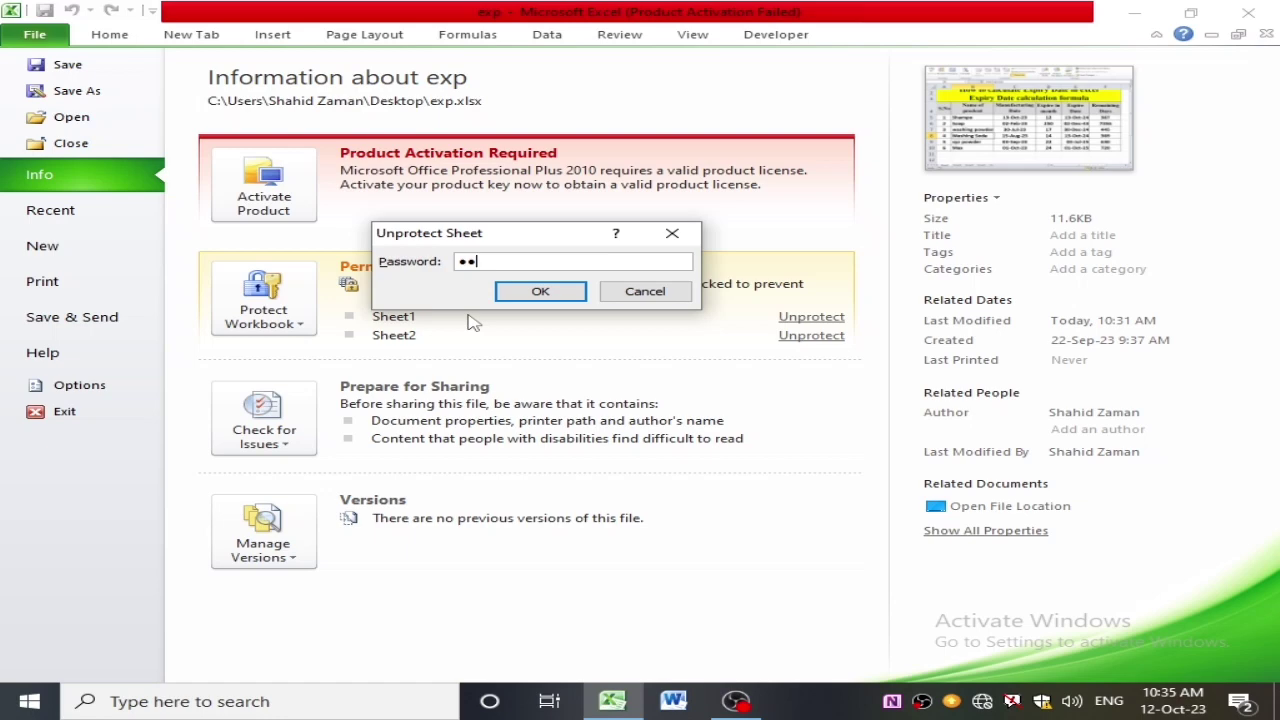
{"action": "left_click", "coordinate": [566, 288]}
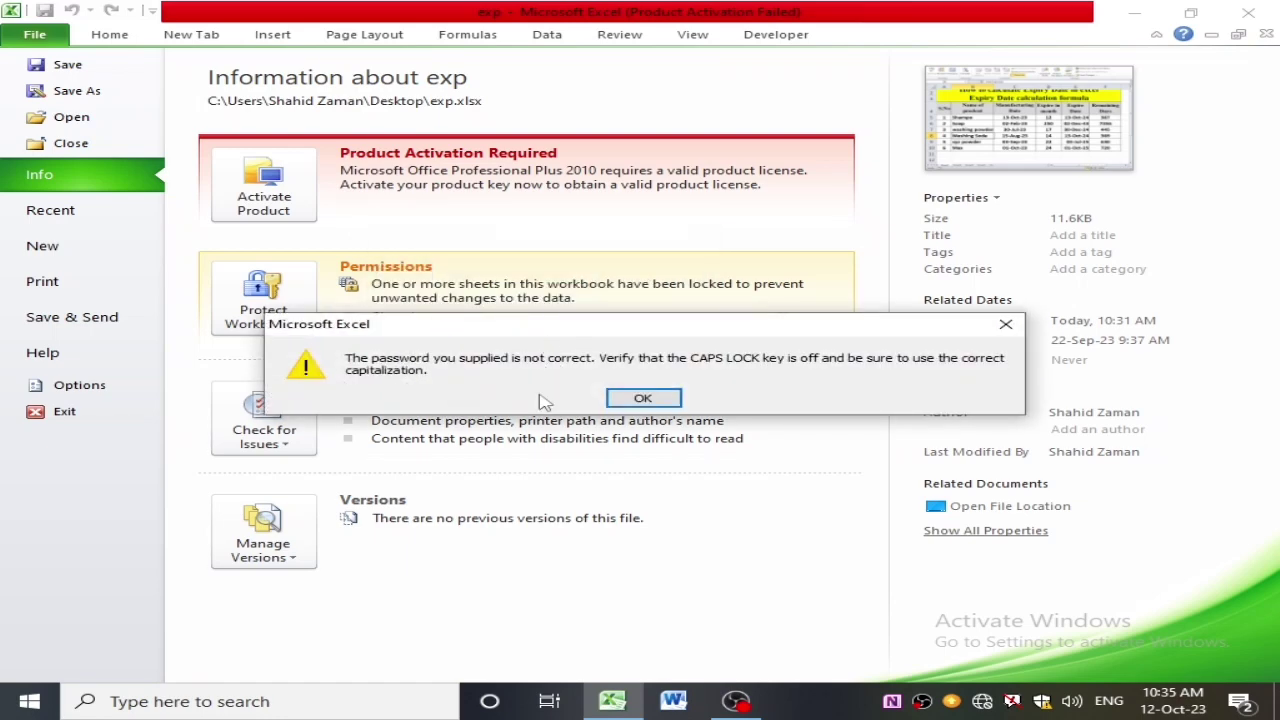
{"action": "left_click", "coordinate": [630, 400]}
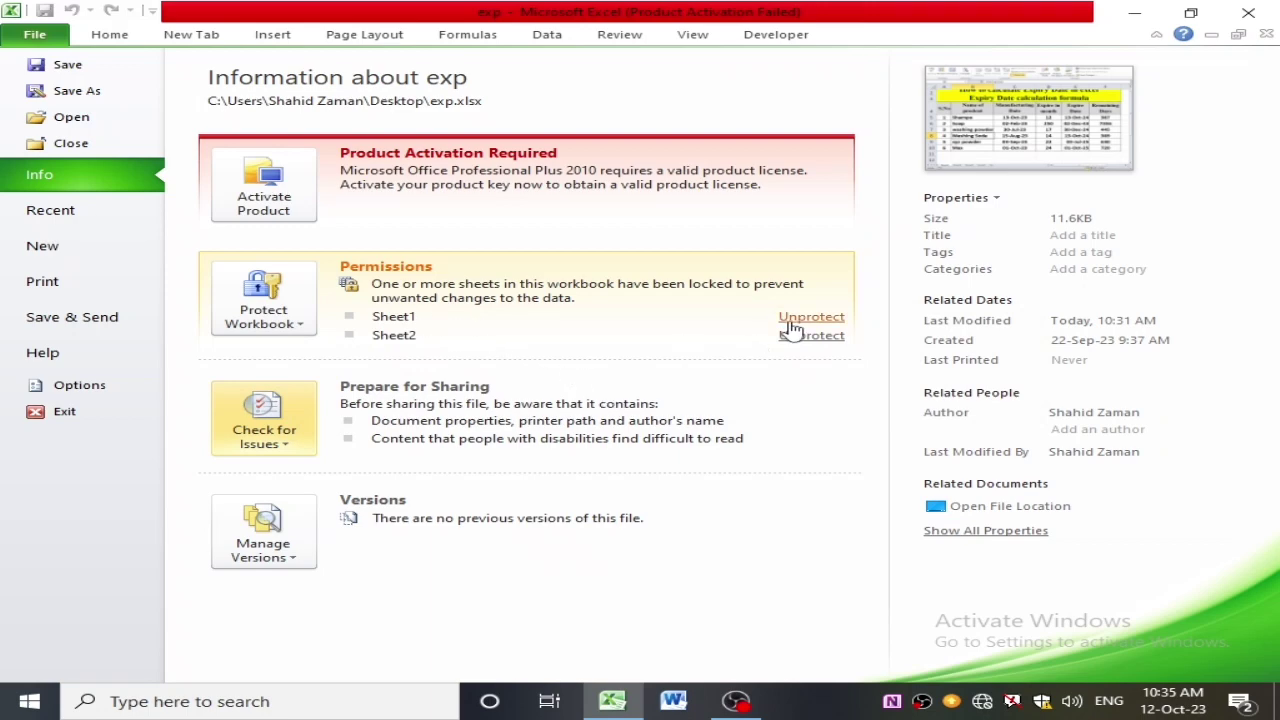
{"action": "left_click", "coordinate": [795, 318]}
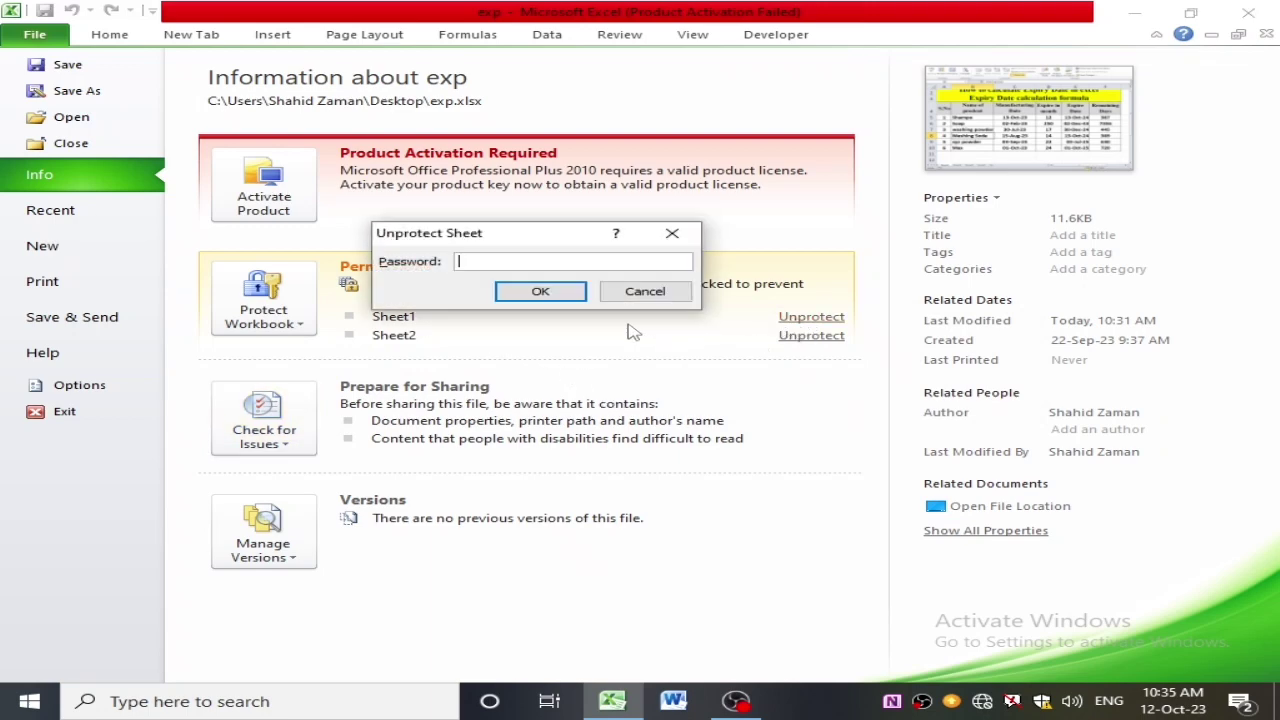
{"action": "left_click", "coordinate": [542, 290]}
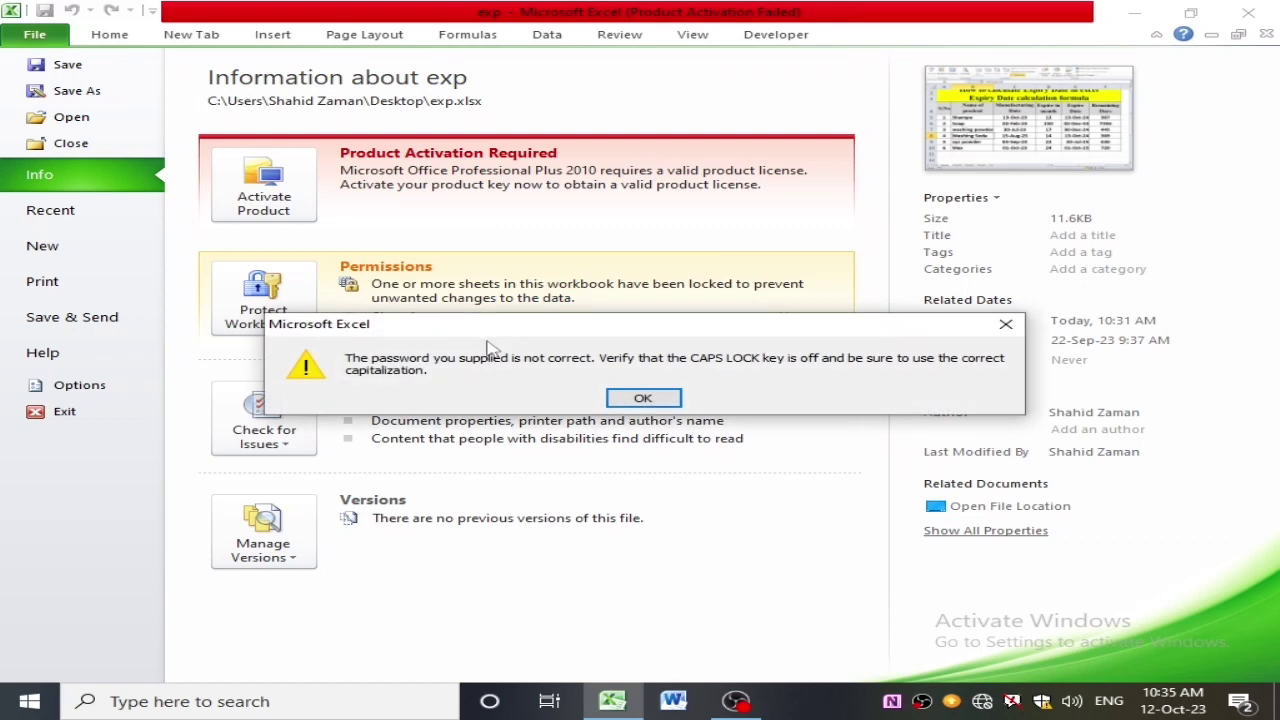
{"action": "left_click", "coordinate": [640, 400]}
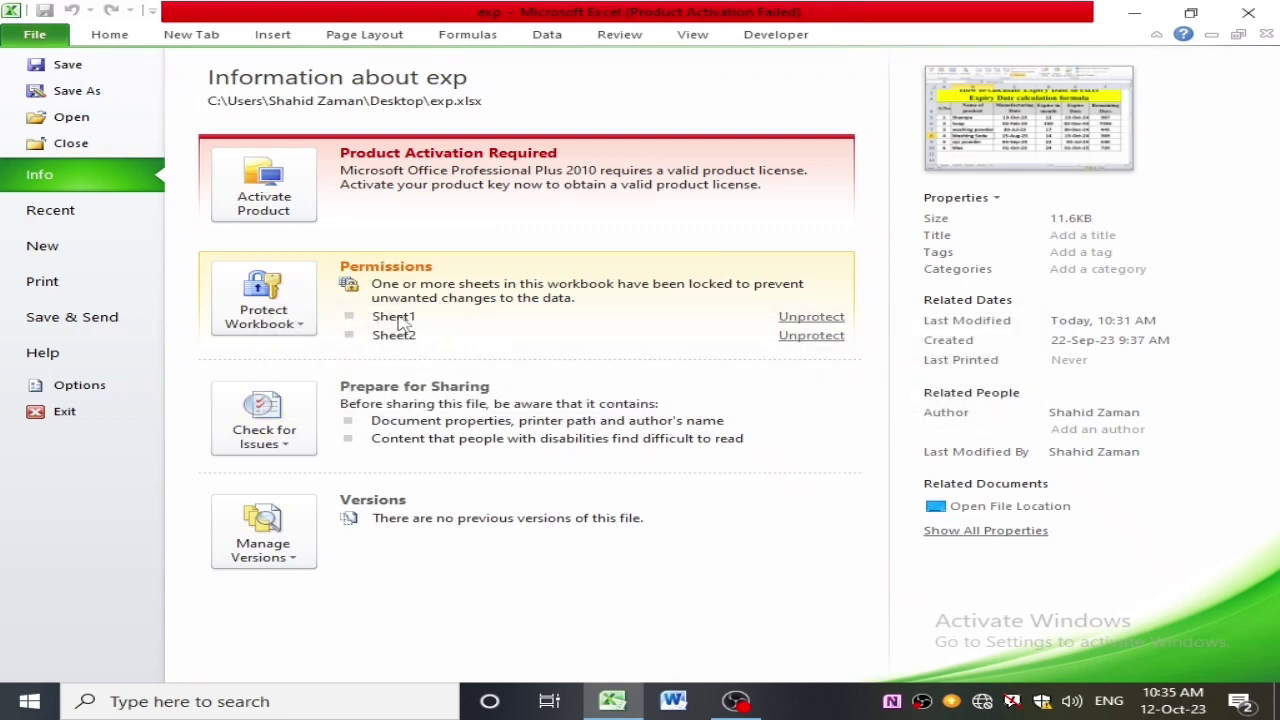
Unprotect Sheet1 with the correct password, then unprotect Sheet2
{"action": "left_click", "coordinate": [810, 318]}
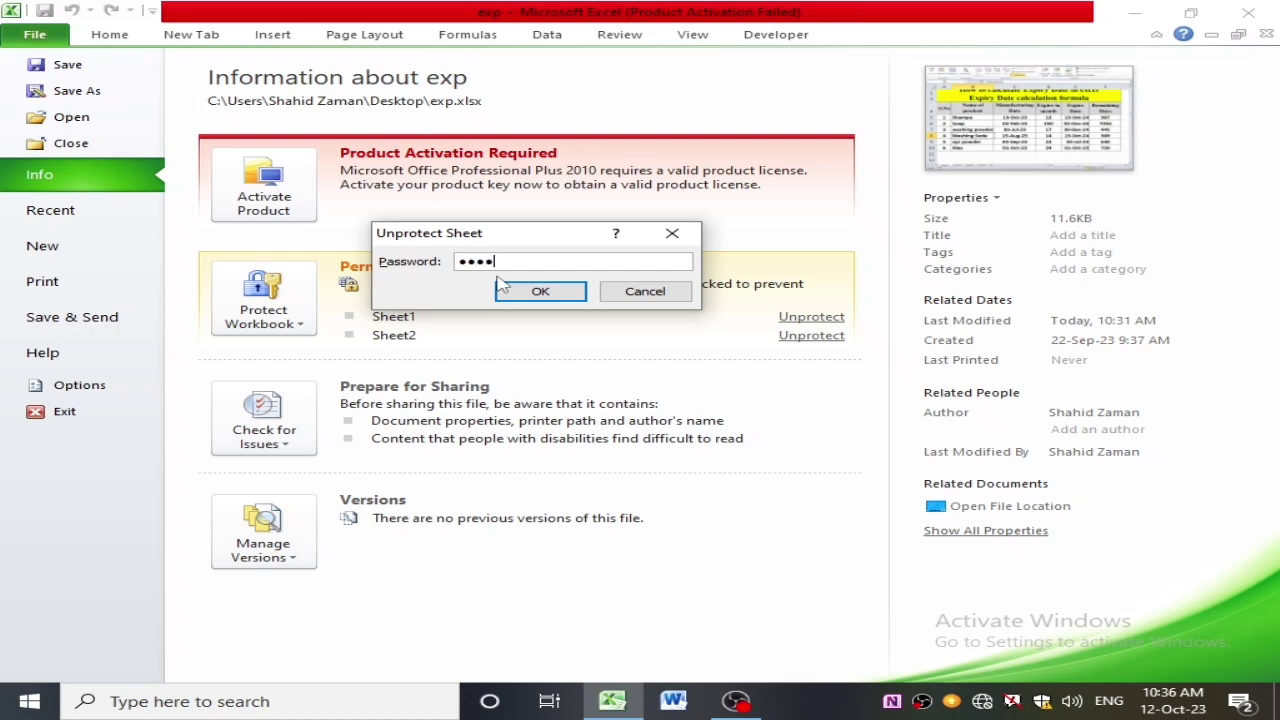
{"action": "left_click", "coordinate": [530, 293]}
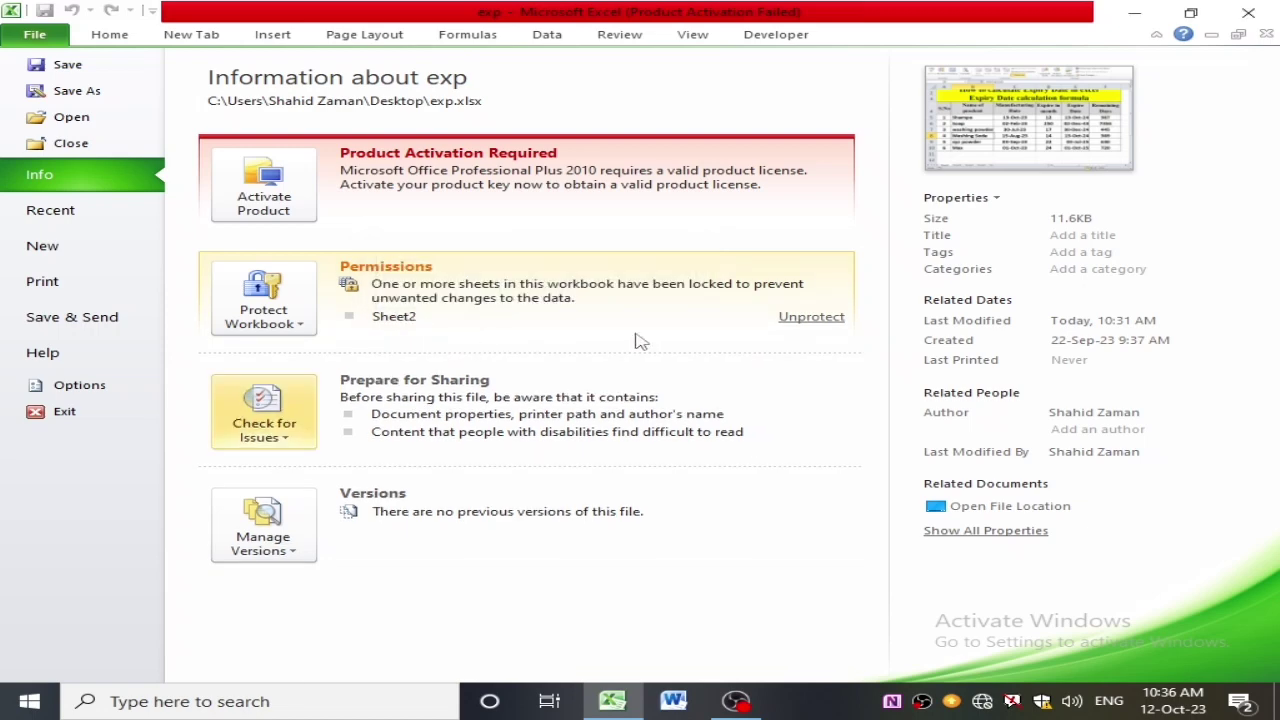
{"action": "left_click", "coordinate": [805, 318]}
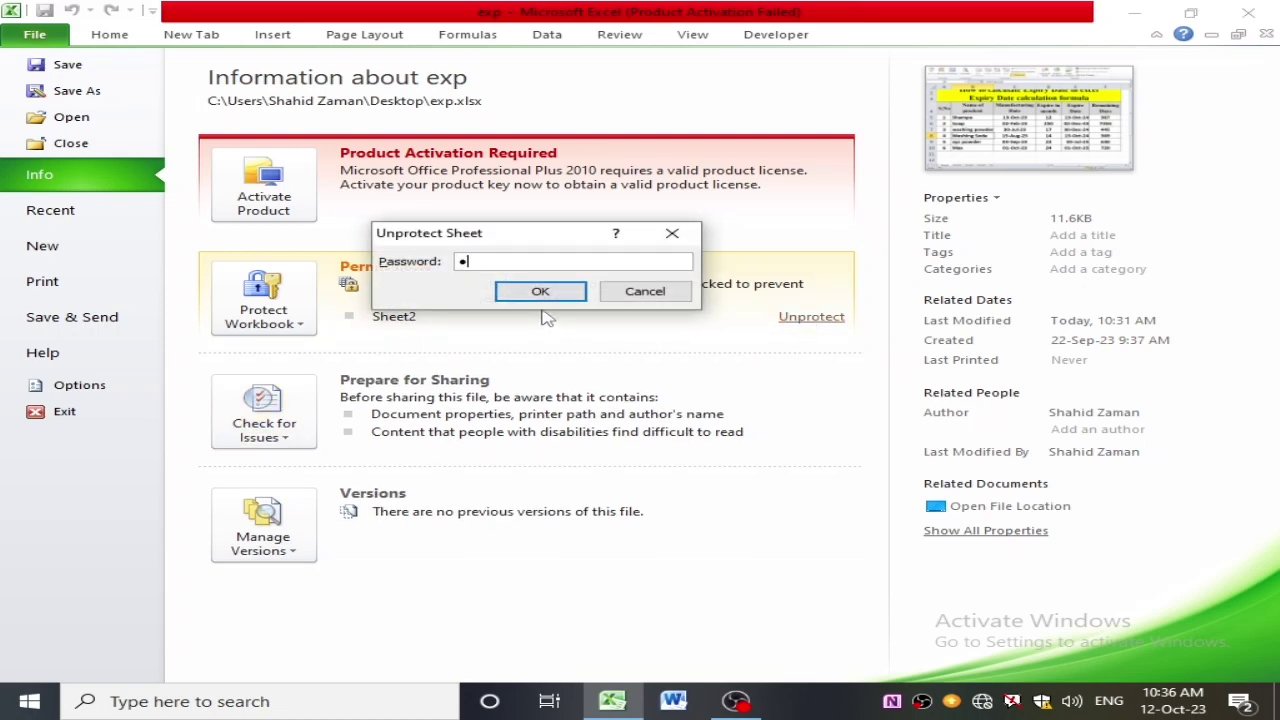
{"action": "left_click", "coordinate": [540, 296]}
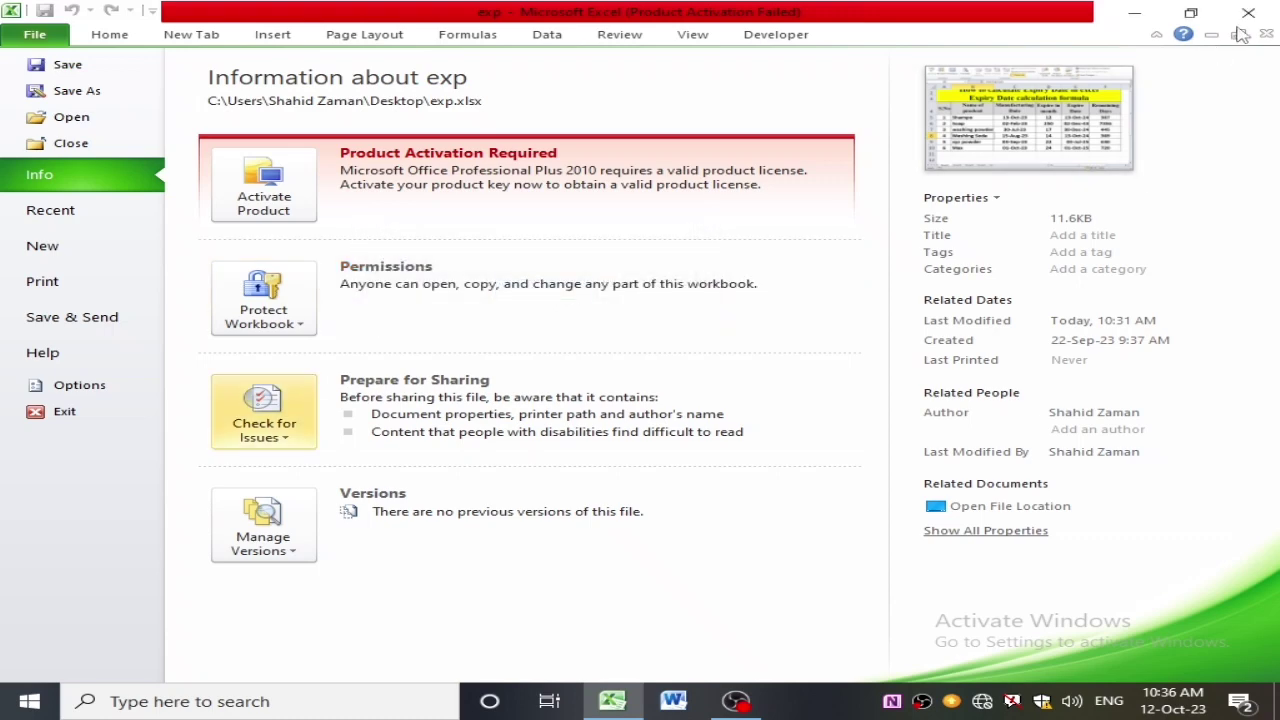
Reopen exp from the desktop, discarding unsaved edits, so Soap shows 25 months and 507 days
{"action": "left_click", "coordinate": [1134, 12]}
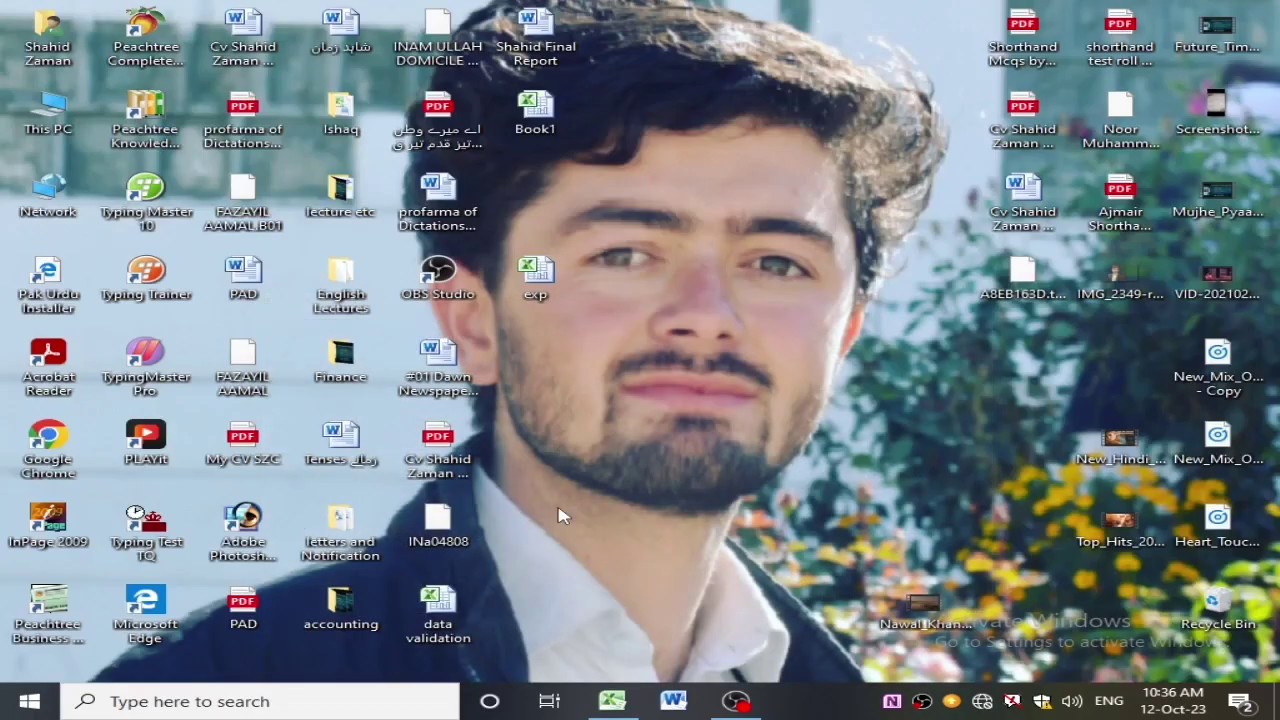
{"action": "double_click", "coordinate": [535, 275]}
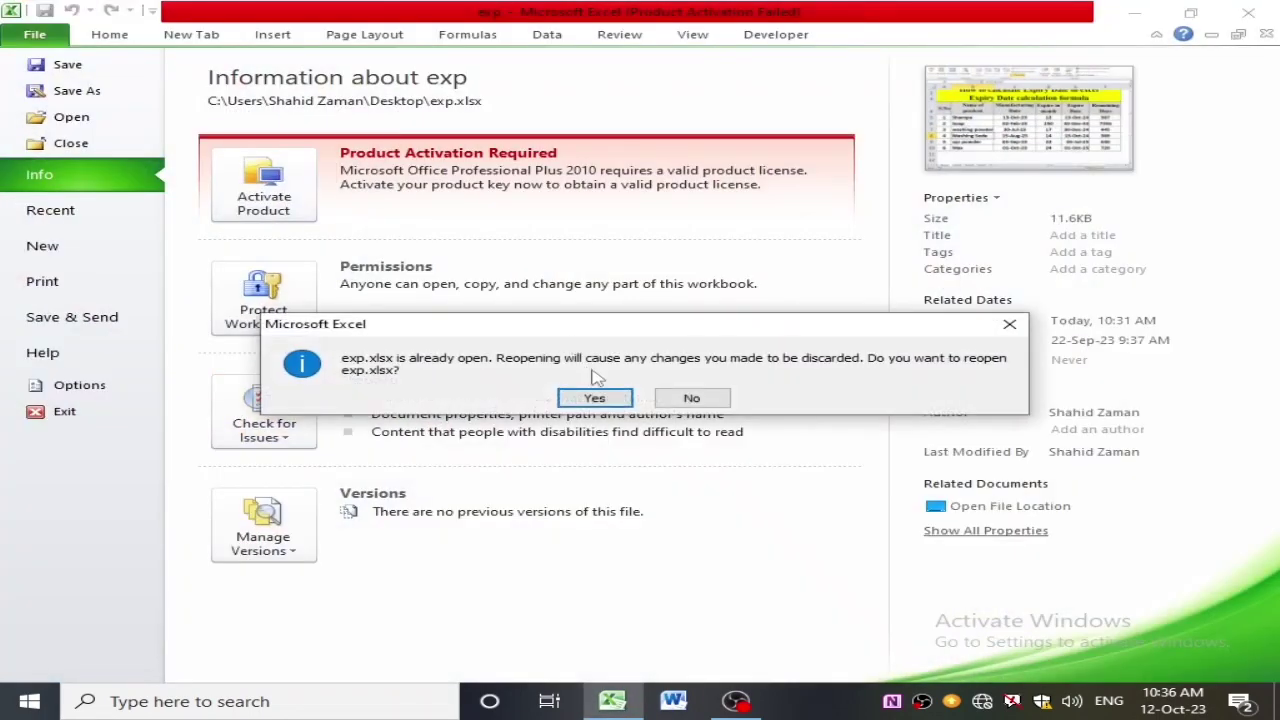
{"action": "left_click", "coordinate": [591, 397]}
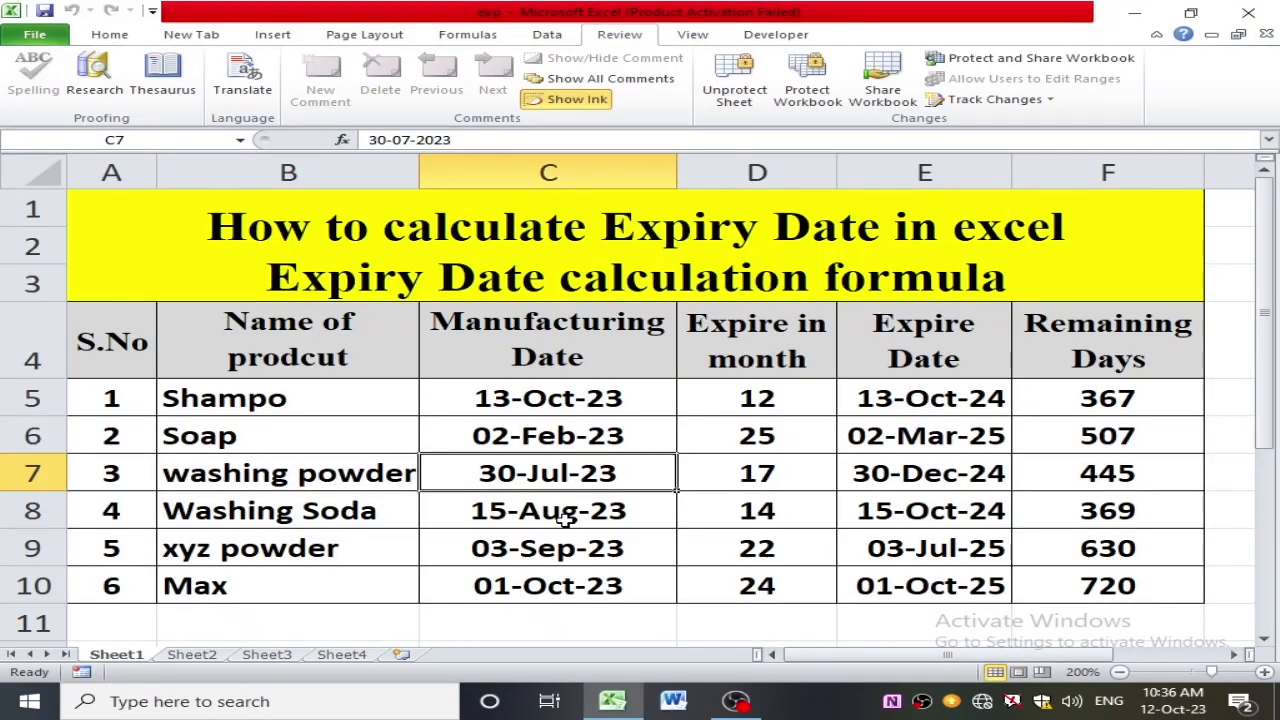
{"action": "scroll", "coordinate": [851, 445], "scroll_direction": "down", "scroll_amount": 8}
{"action": "scroll", "coordinate": [790, 437], "scroll_direction": "up", "scroll_amount": 7}
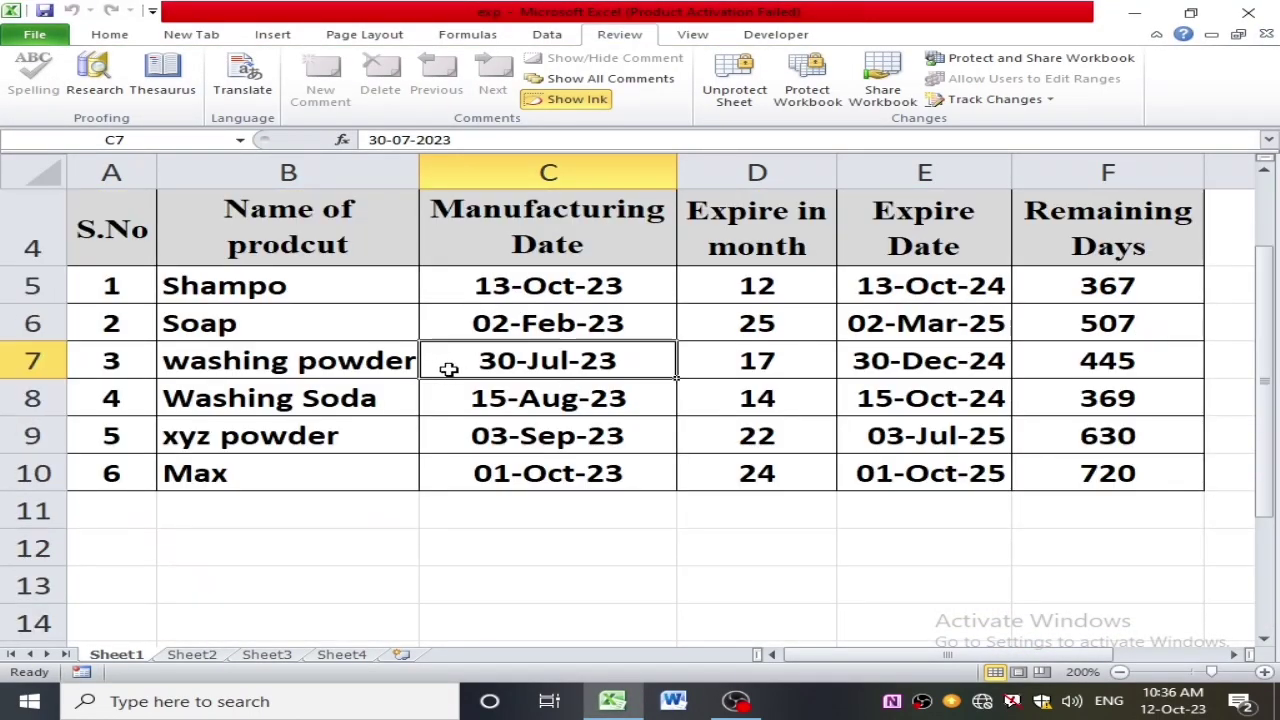
{"action": "scroll", "coordinate": [449, 369], "scroll_direction": "up", "scroll_amount": 1}
{"action": "scroll", "coordinate": [455, 380], "scroll_direction": "down", "scroll_amount": 2}
{"action": "scroll", "coordinate": [456, 390], "scroll_direction": "up", "scroll_amount": 2}
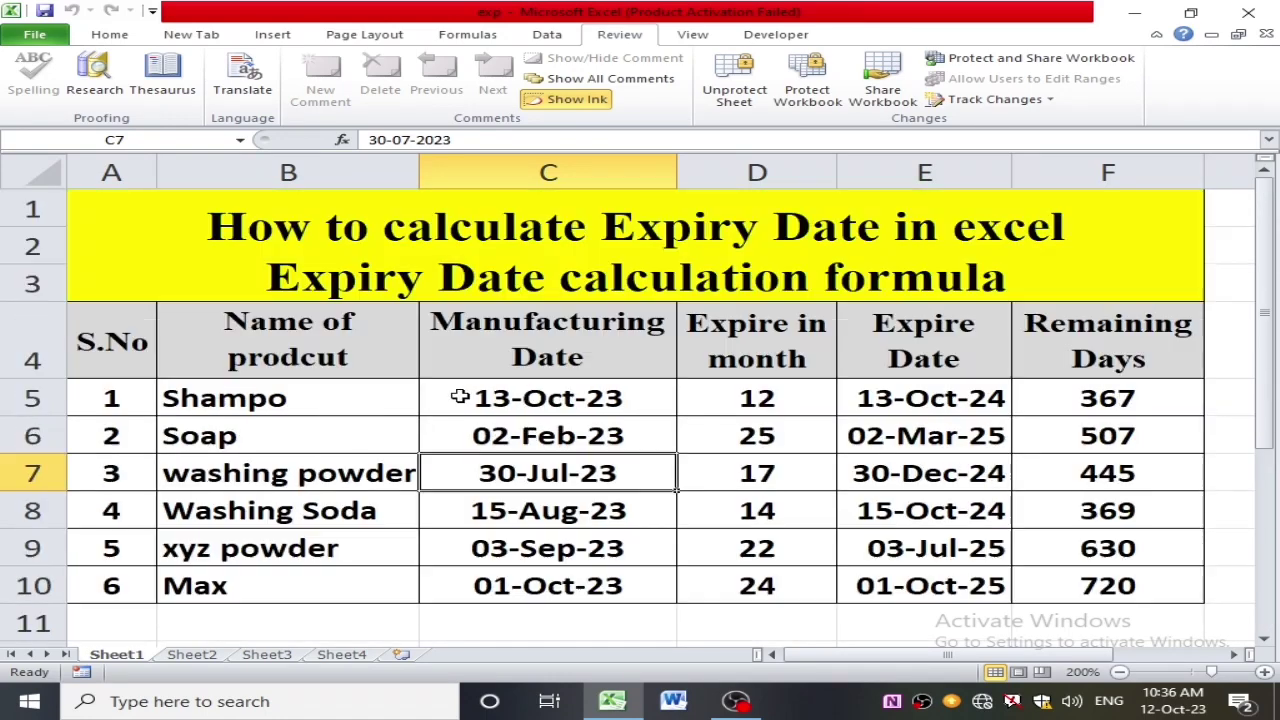